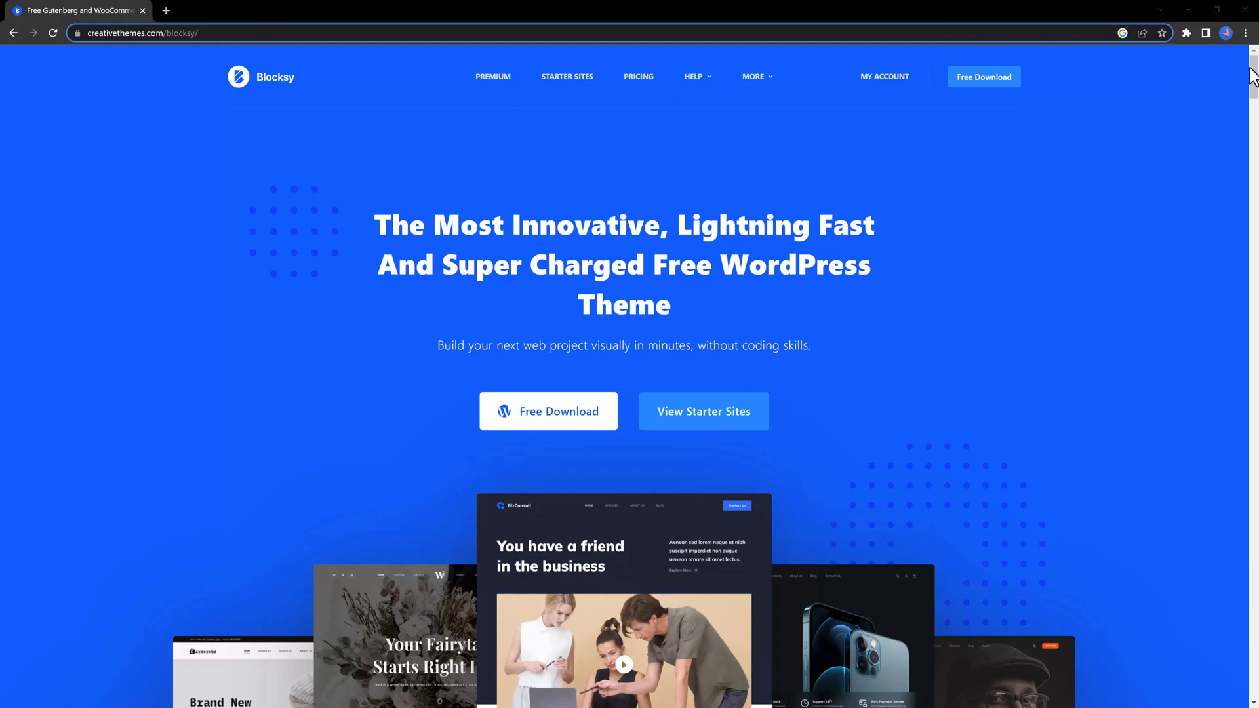
# - Look through the Blocksy theme page, examining the performance scores, key features and Gutenberg blocks sections
pyautogui.moveTo(1257, 68); pyautogui.dragTo(1256, 135)
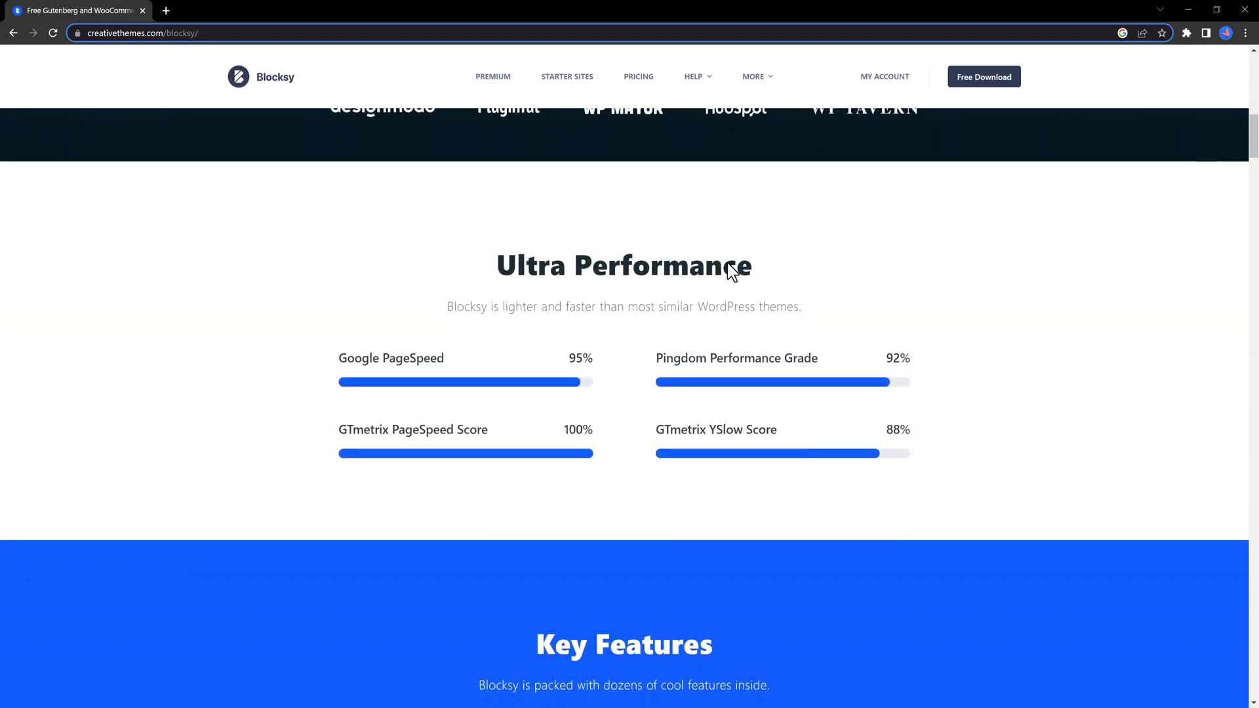
pyautogui.click(53, 33)
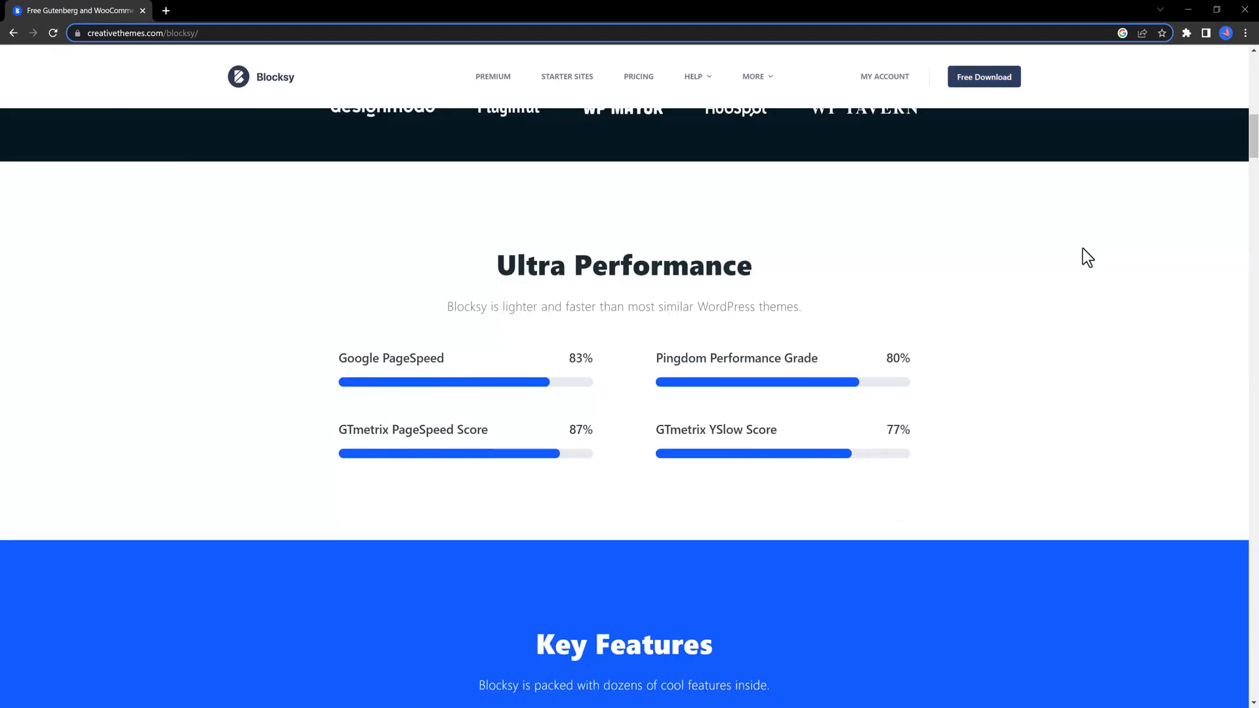
pyautogui.click(1256, 172)
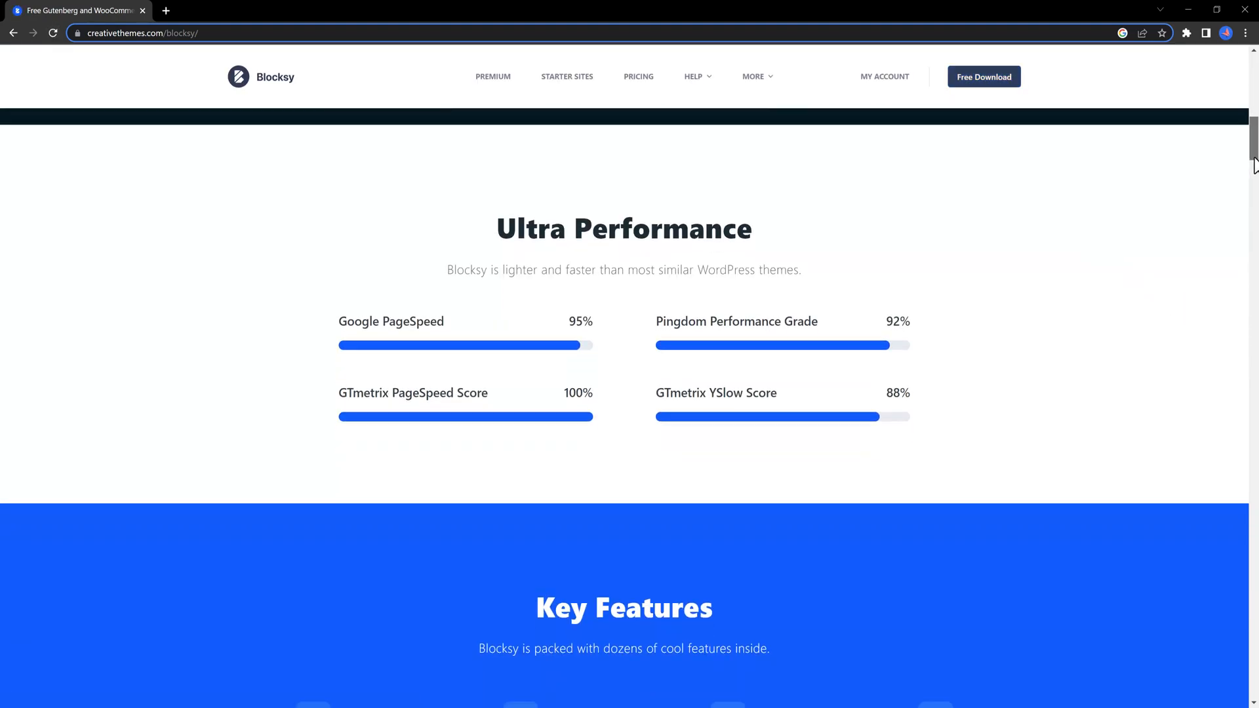
pyautogui.moveTo(1257, 180); pyautogui.dragTo(1257, 523)
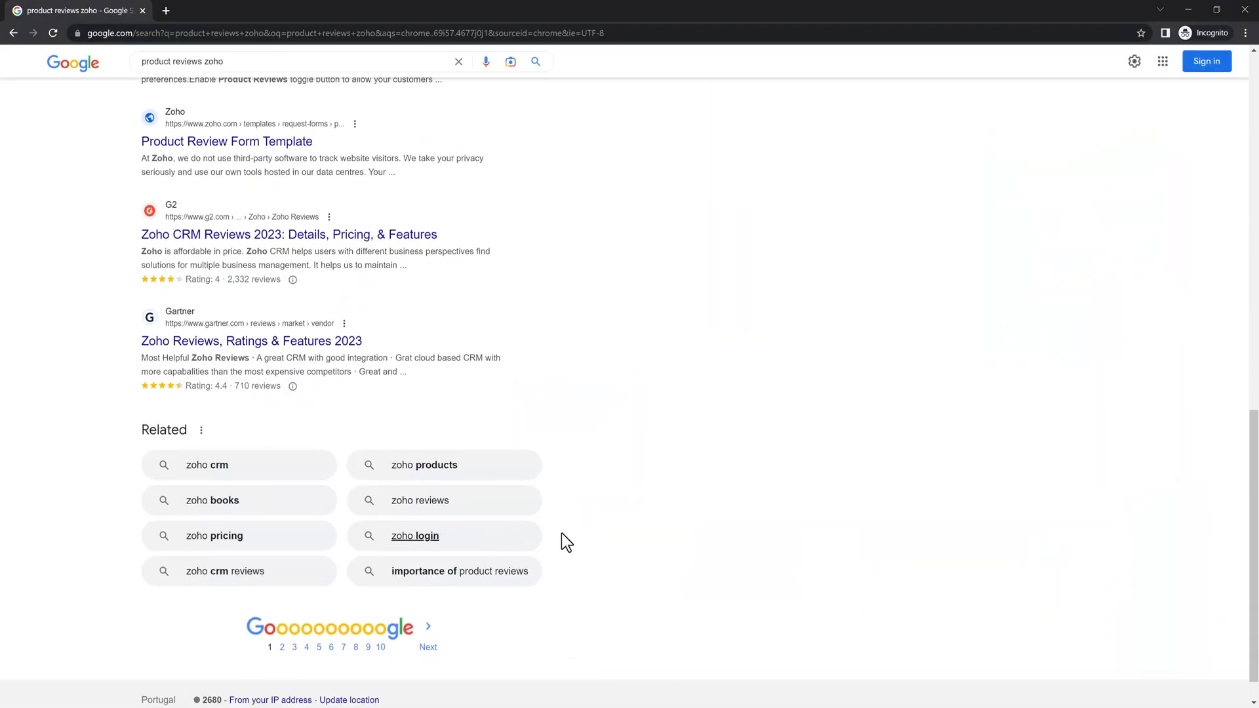
pyautogui.scroll(-1, 562, 533)
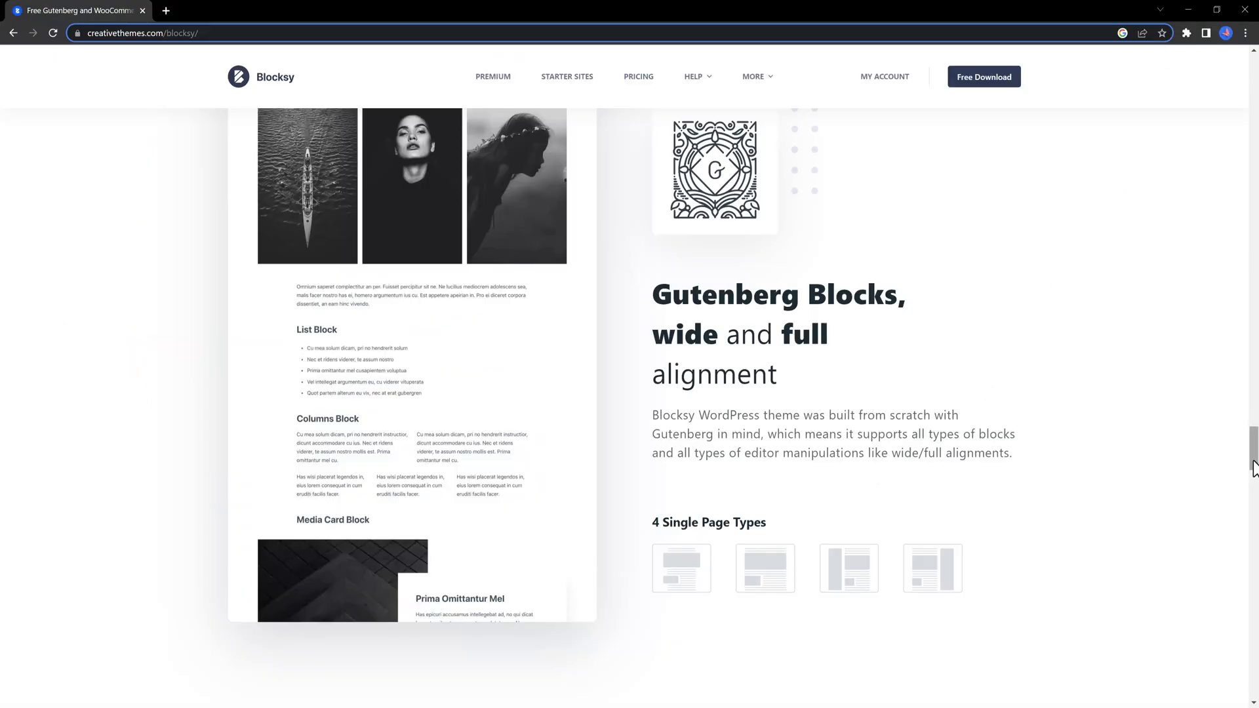
pyautogui.moveTo(1255, 471); pyautogui.dragTo(1256, 521)
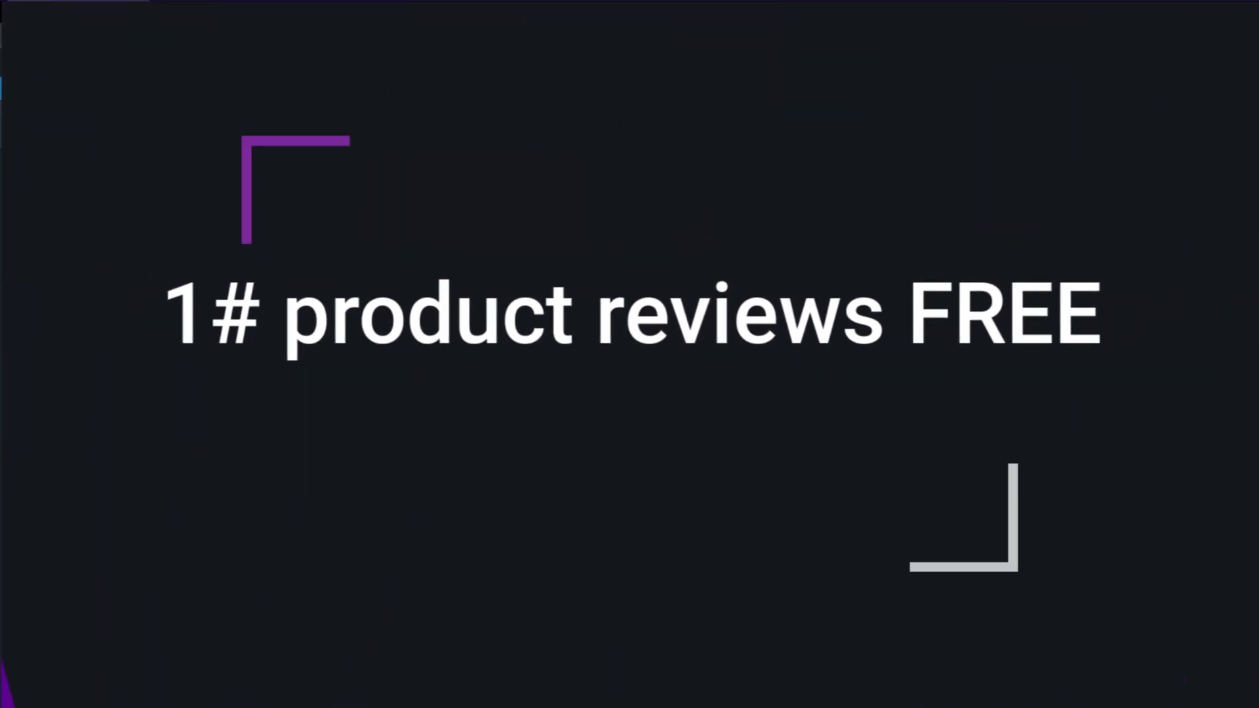
# - Open the live website in a separate browser tab and look through its home page down to the review categories
pyautogui.rightClick(50, 90)
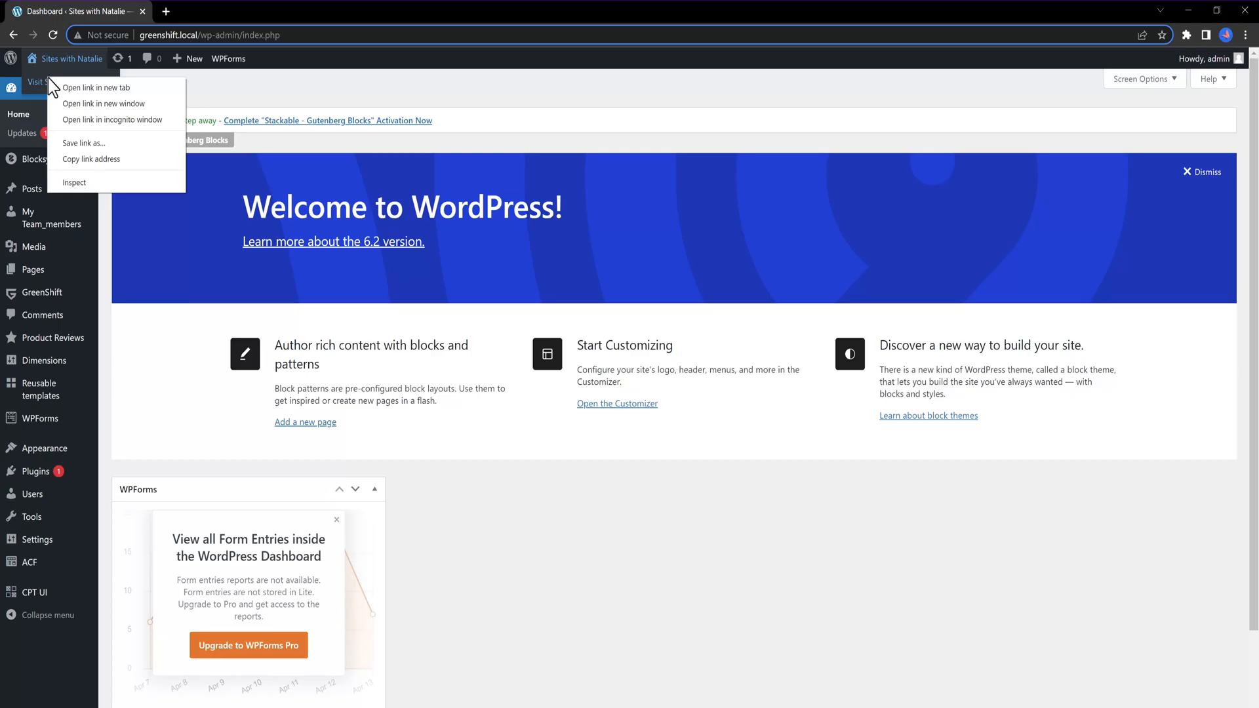
pyautogui.click(72, 87)
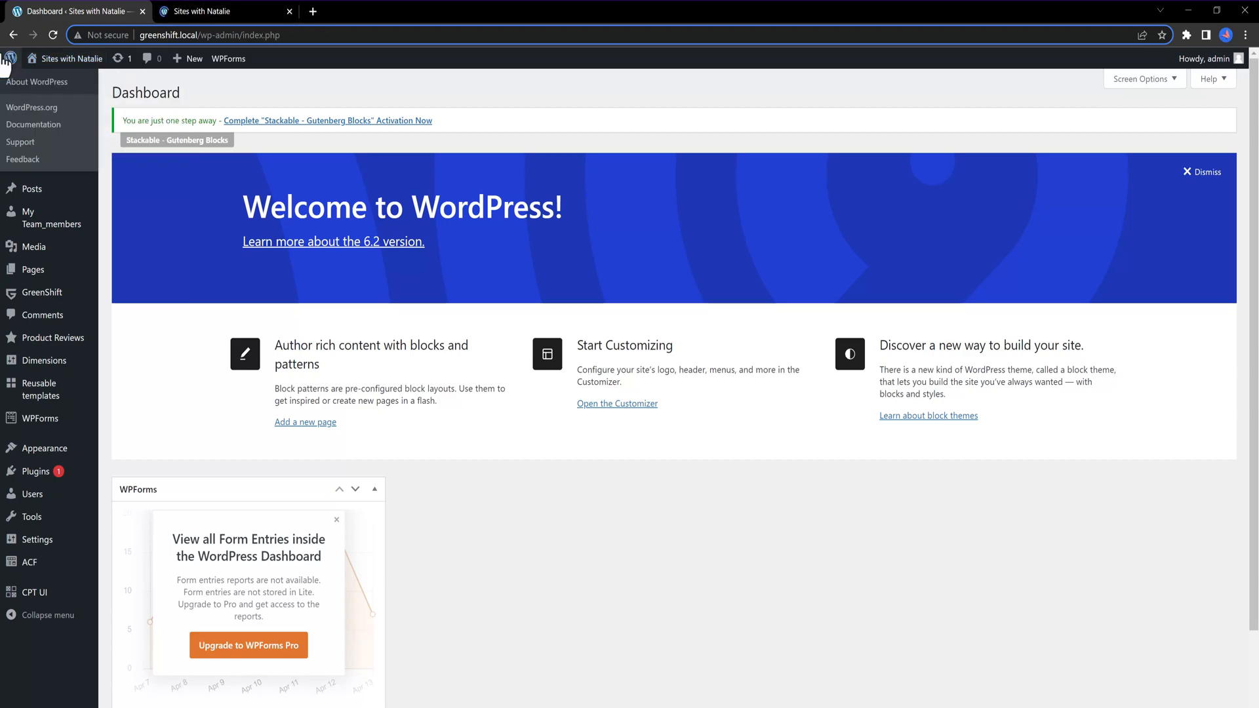
pyautogui.click(221, 14)
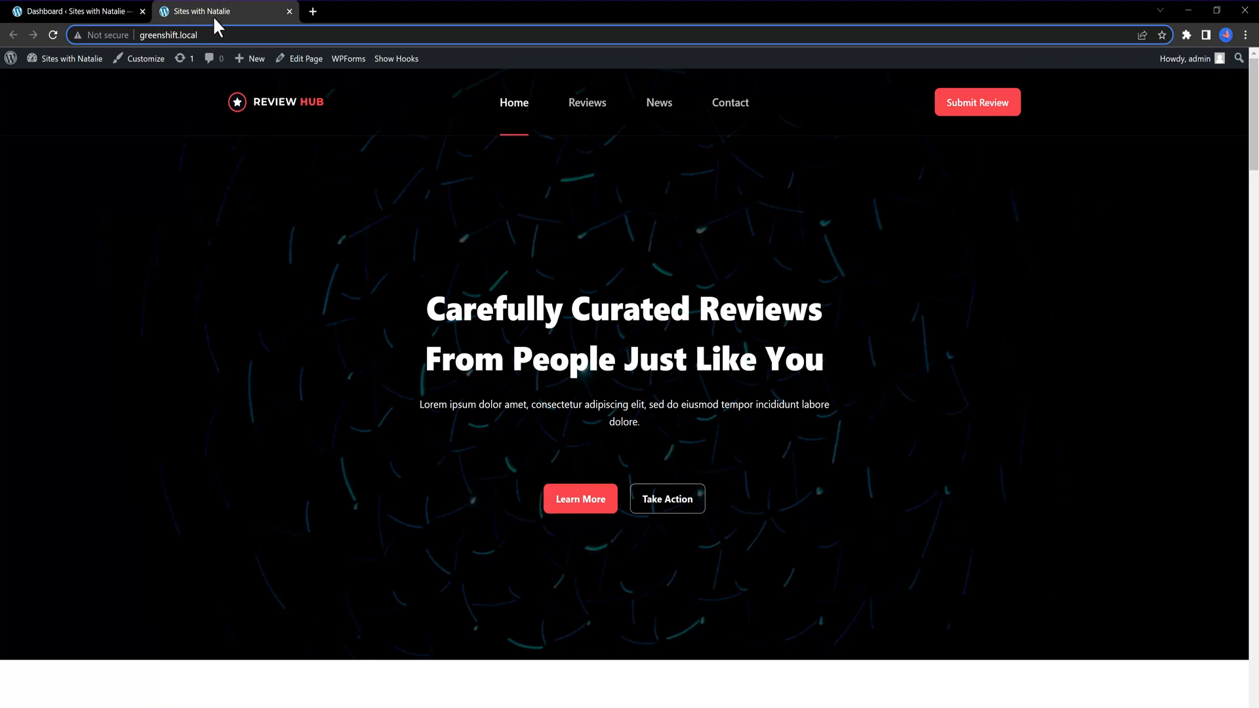
pyautogui.scroll(-2, 1254, 184)
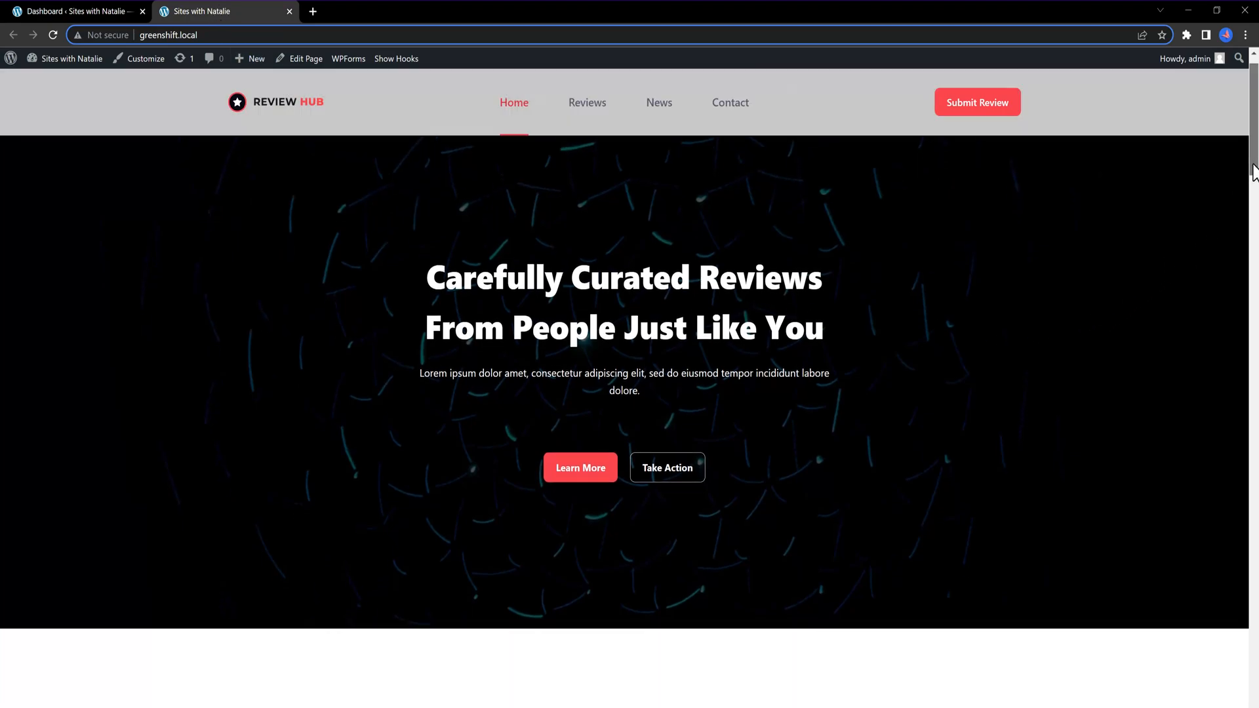
pyautogui.moveTo(1254, 184); pyautogui.dragTo(1256, 440)
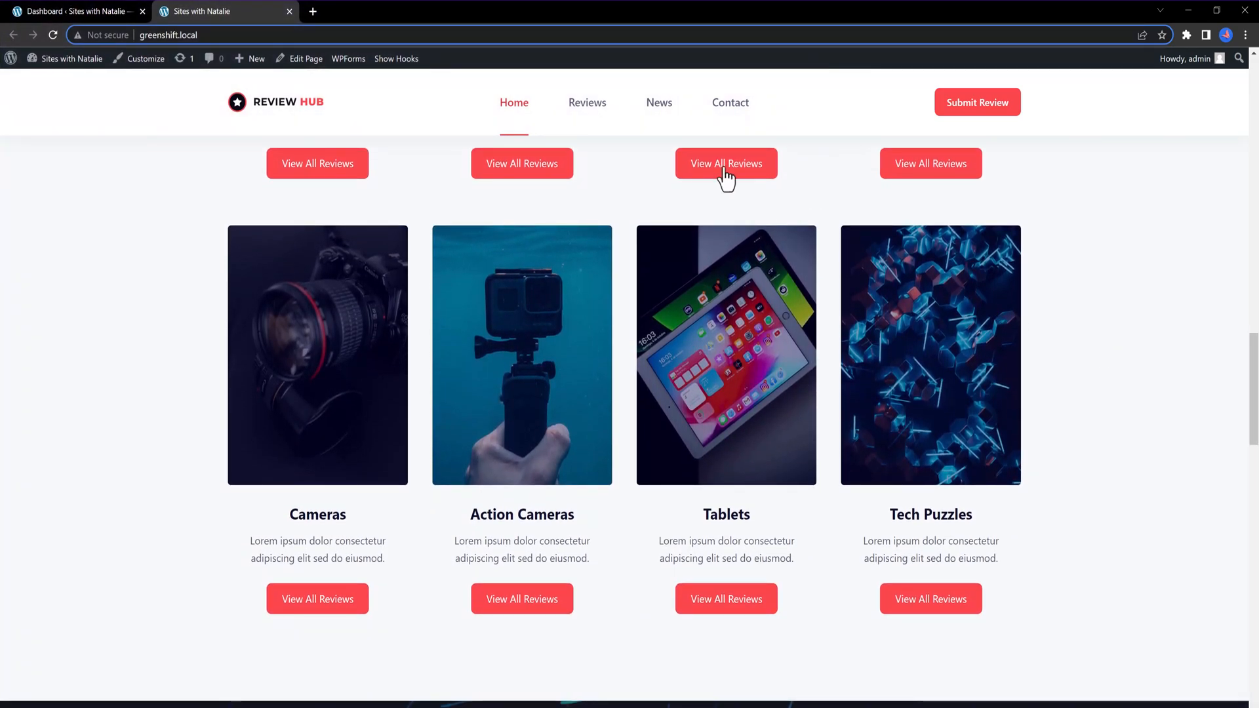
# - Examine the product review cards on the site's Reviews page and return to the WordPress dashboard by closing the site
pyautogui.click(587, 111)
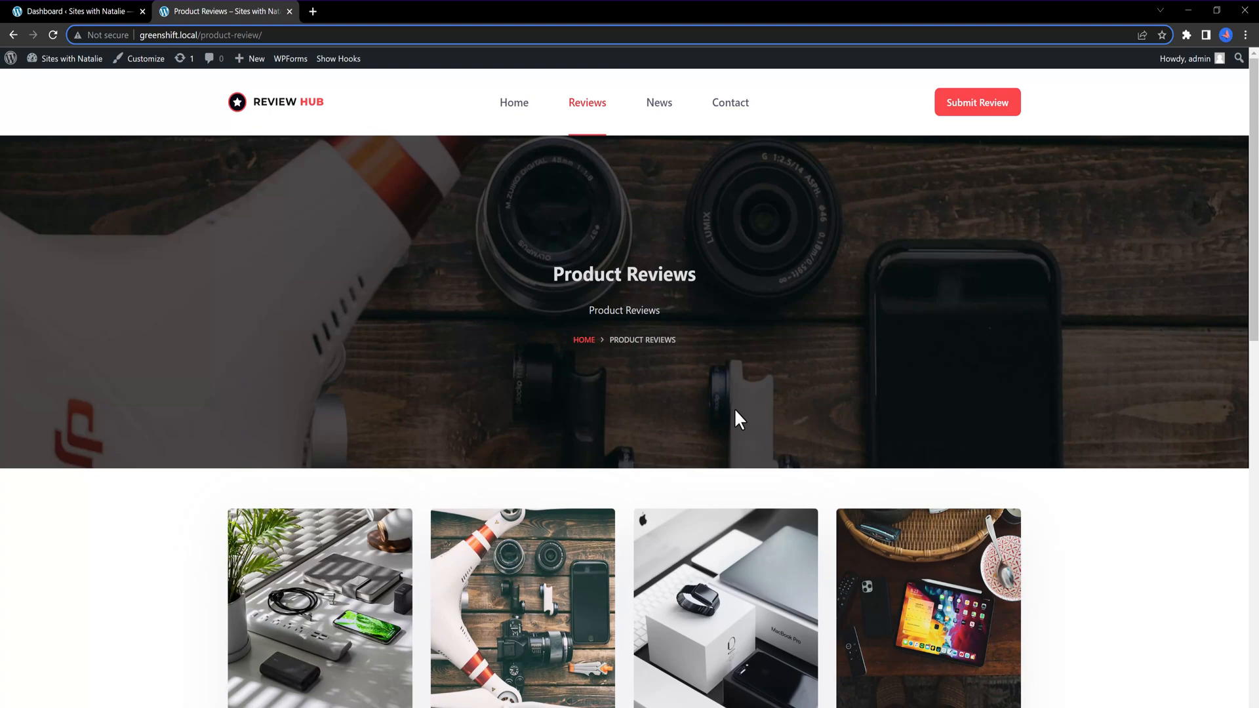
pyautogui.scroll(-3, 735, 413)
pyautogui.scroll(-4, 736, 415)
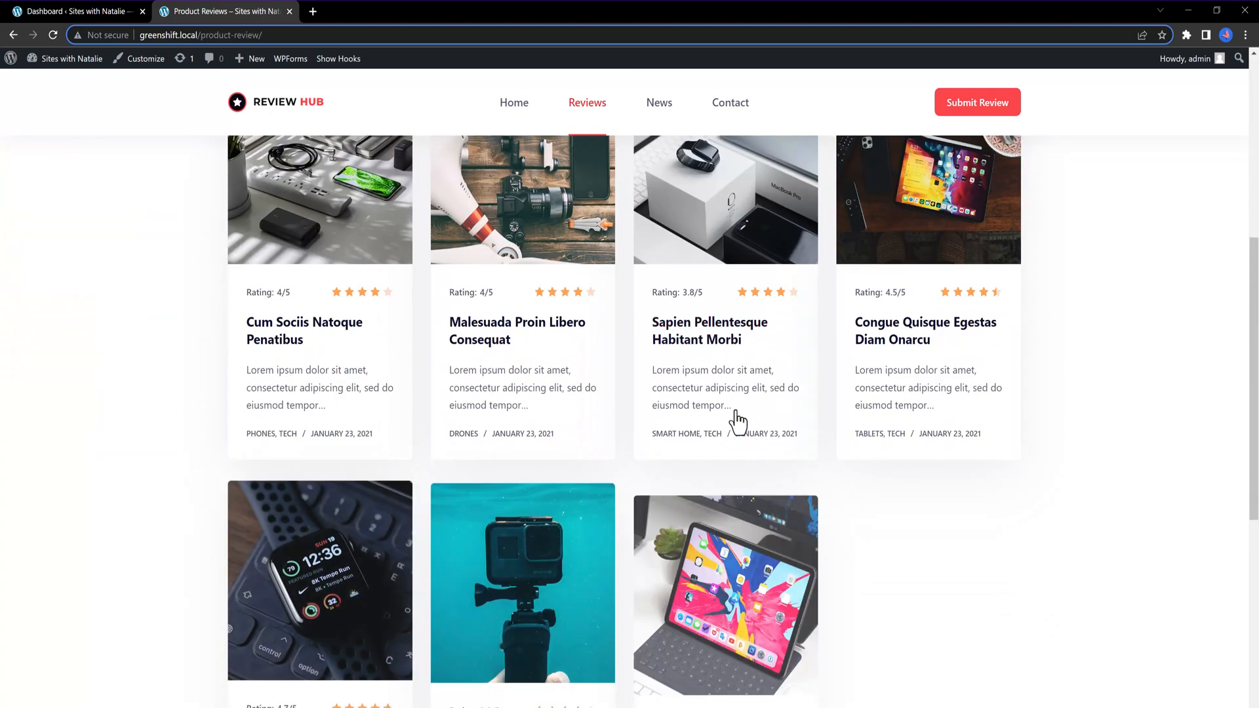
pyautogui.scroll(-5, 736, 414)
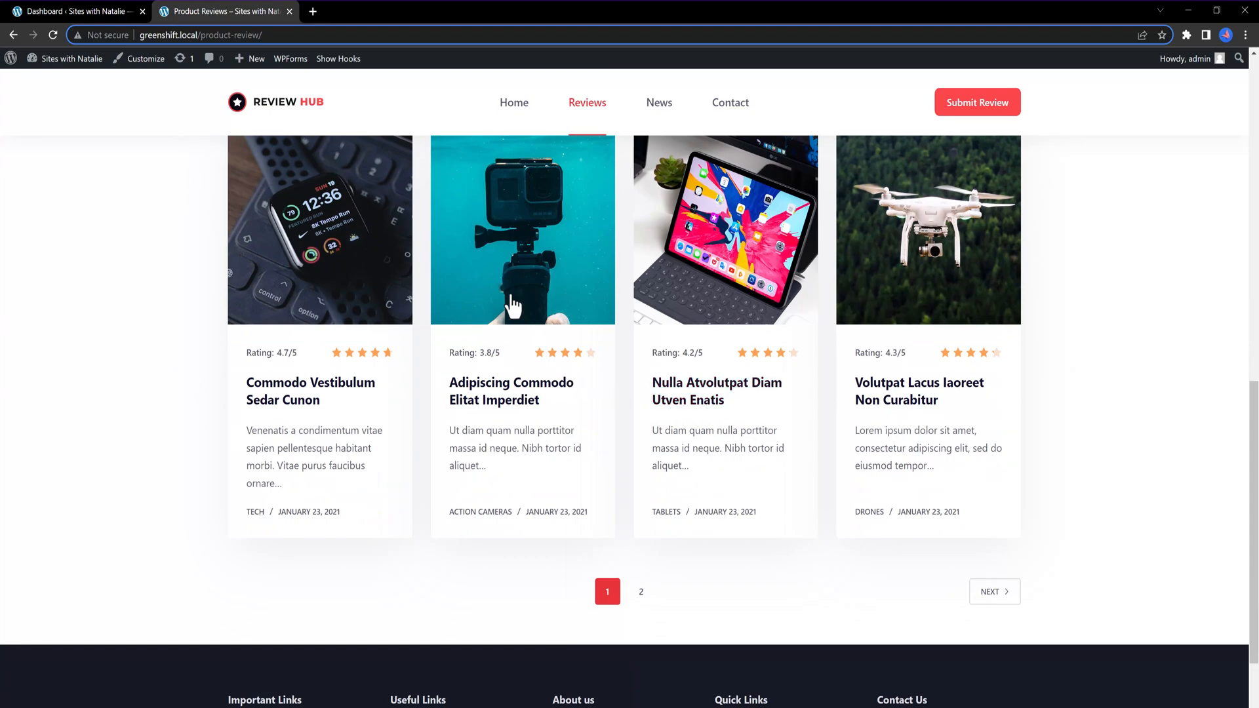
pyautogui.scroll(-3, 427, 259)
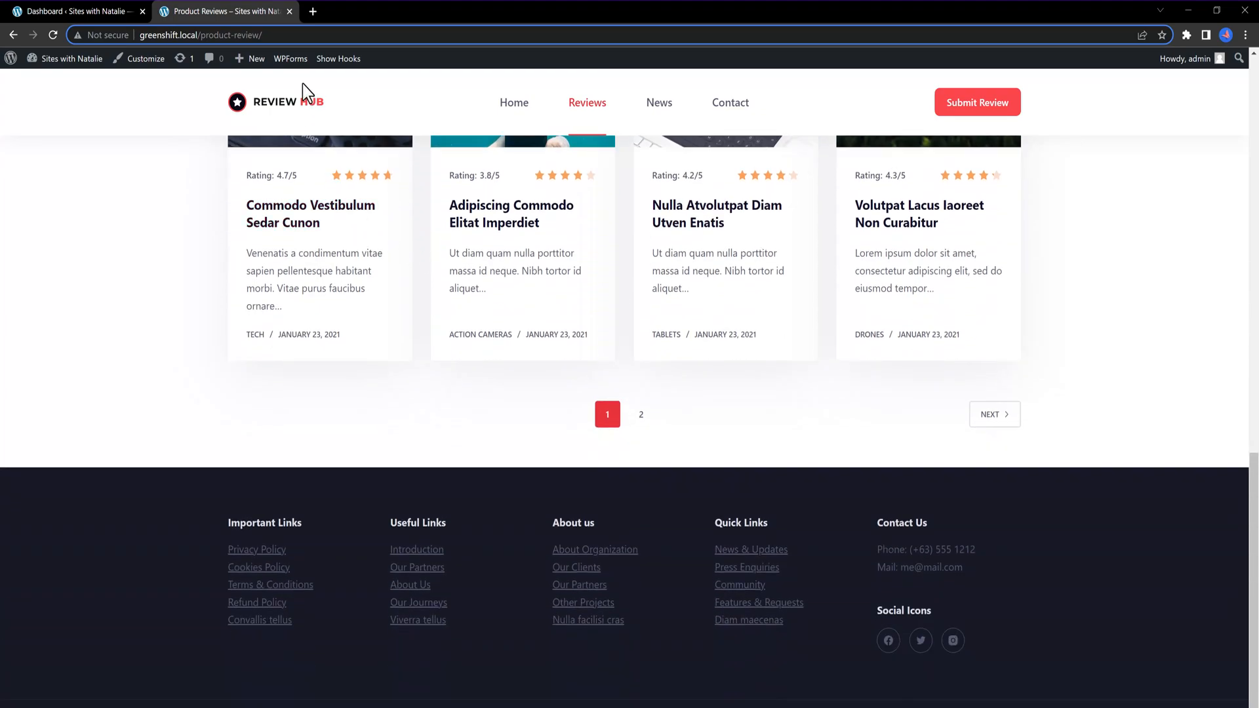
pyautogui.click(289, 11)
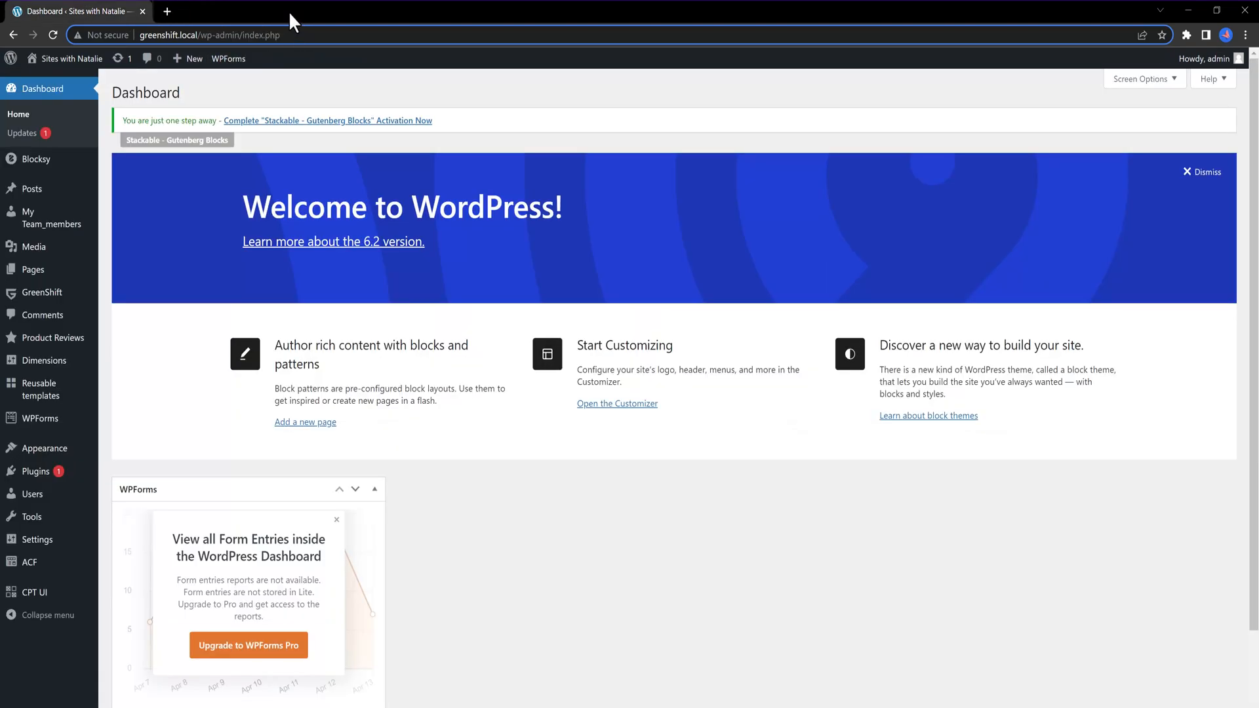
# - Inspect the single and category slugs in the settings of Blocksy's Product Reviews extension, closing them without saving
pyautogui.moveTo(29, 168)
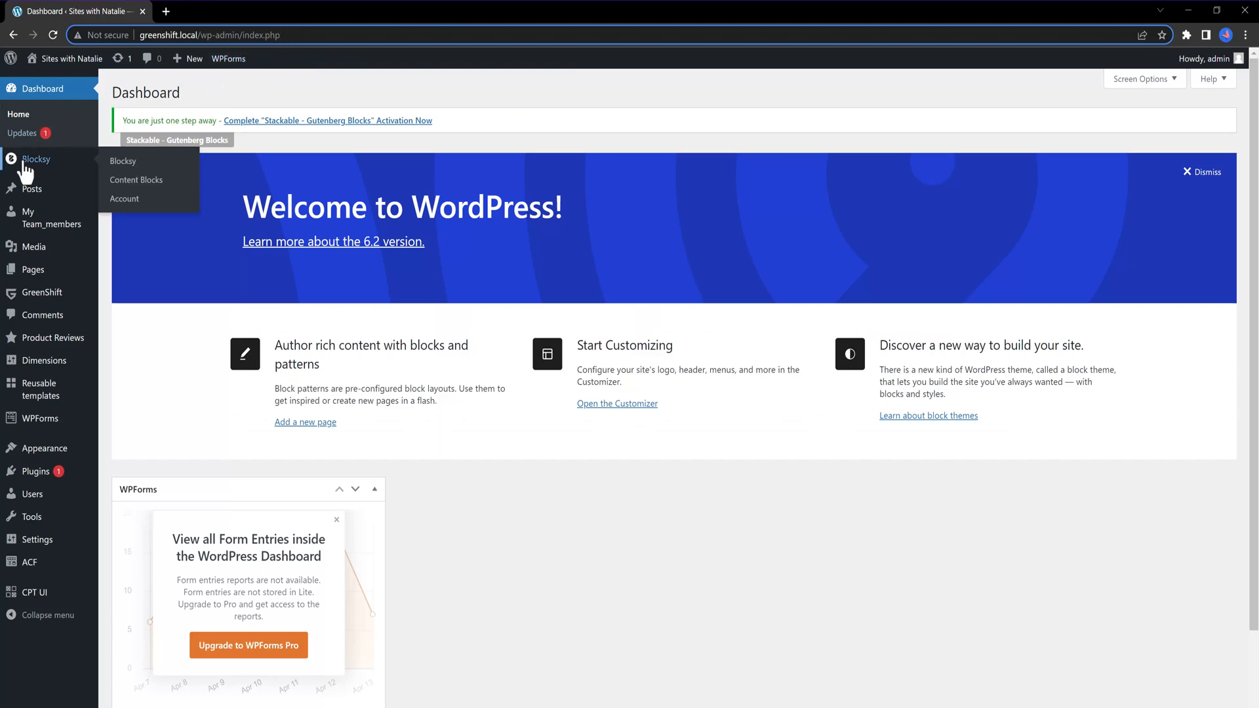
pyautogui.click(126, 162)
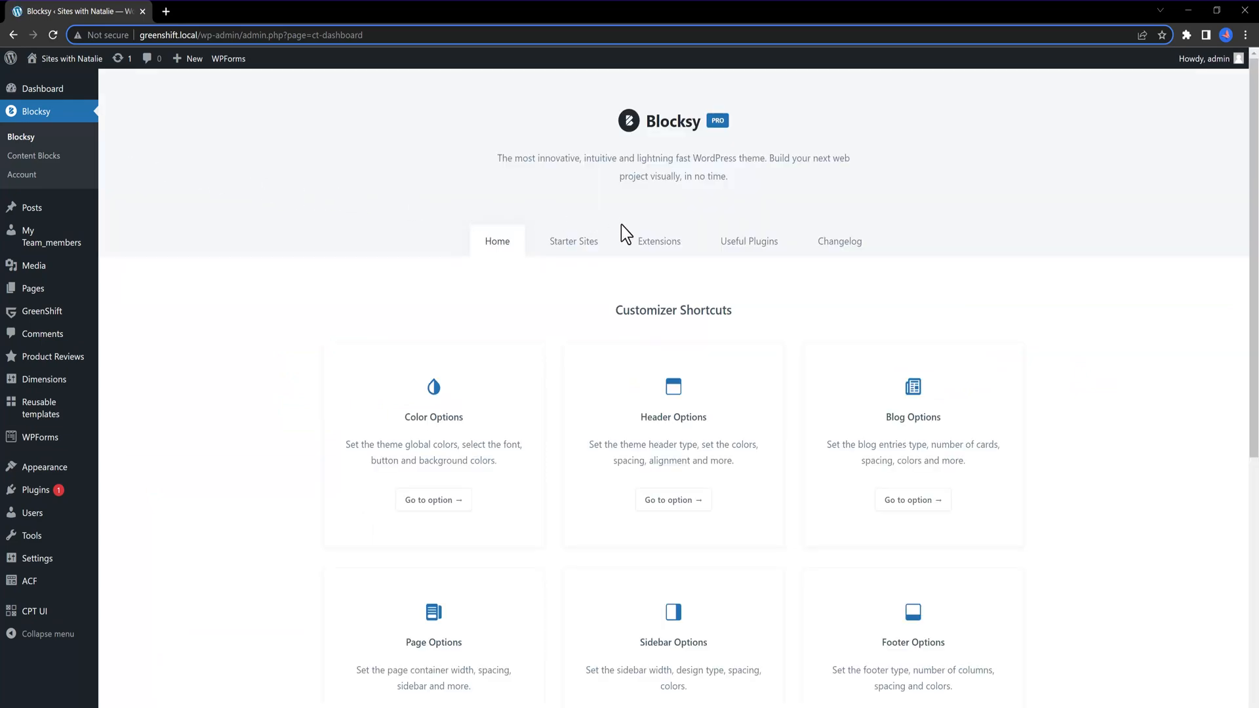
pyautogui.click(643, 253)
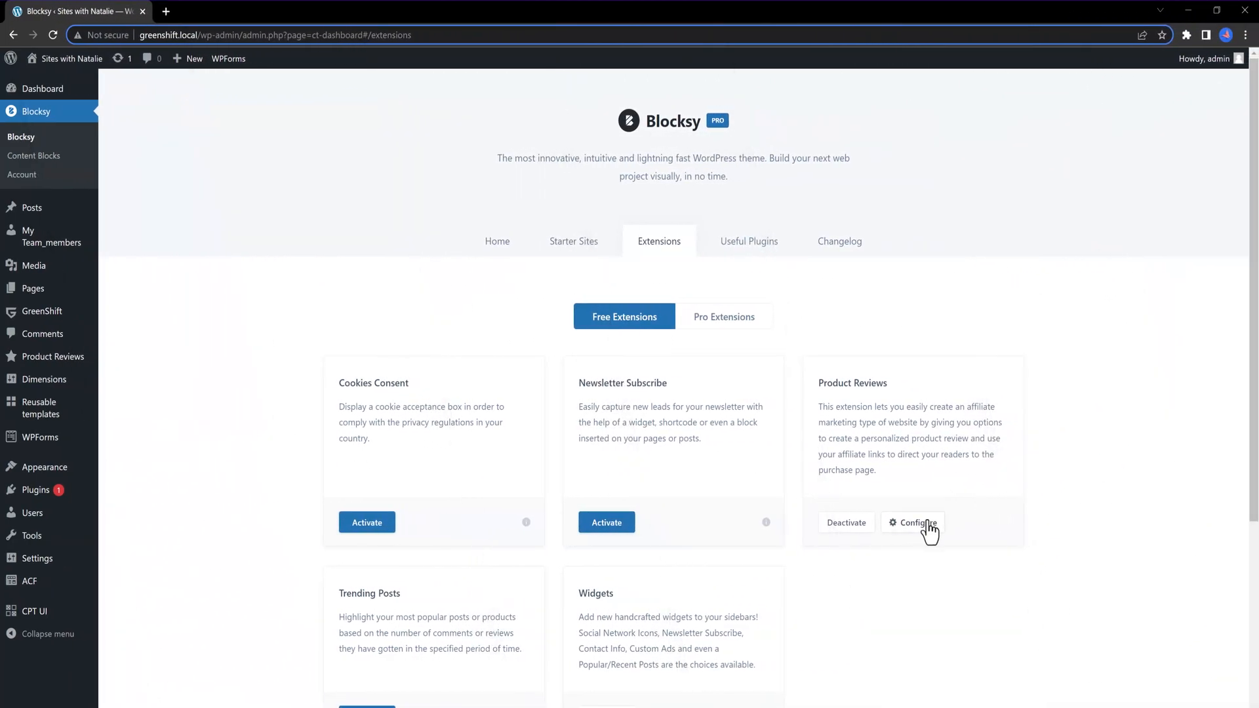
pyautogui.click(918, 523)
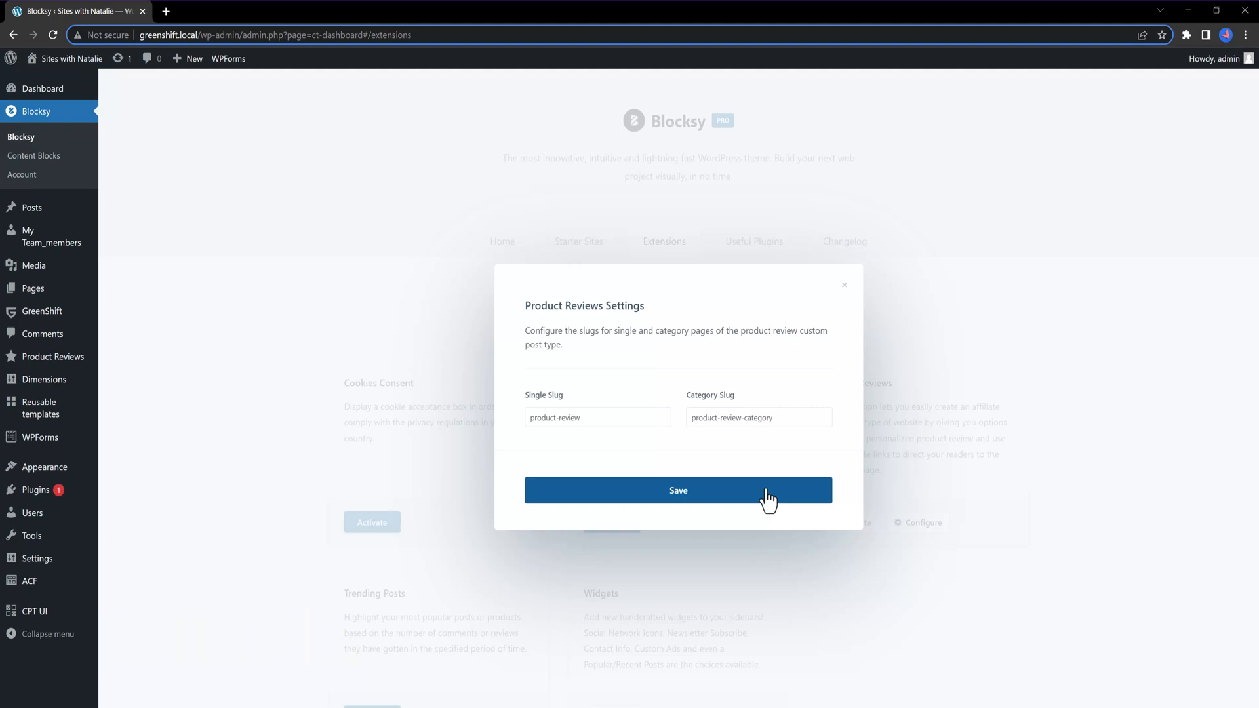
pyautogui.click(846, 286)
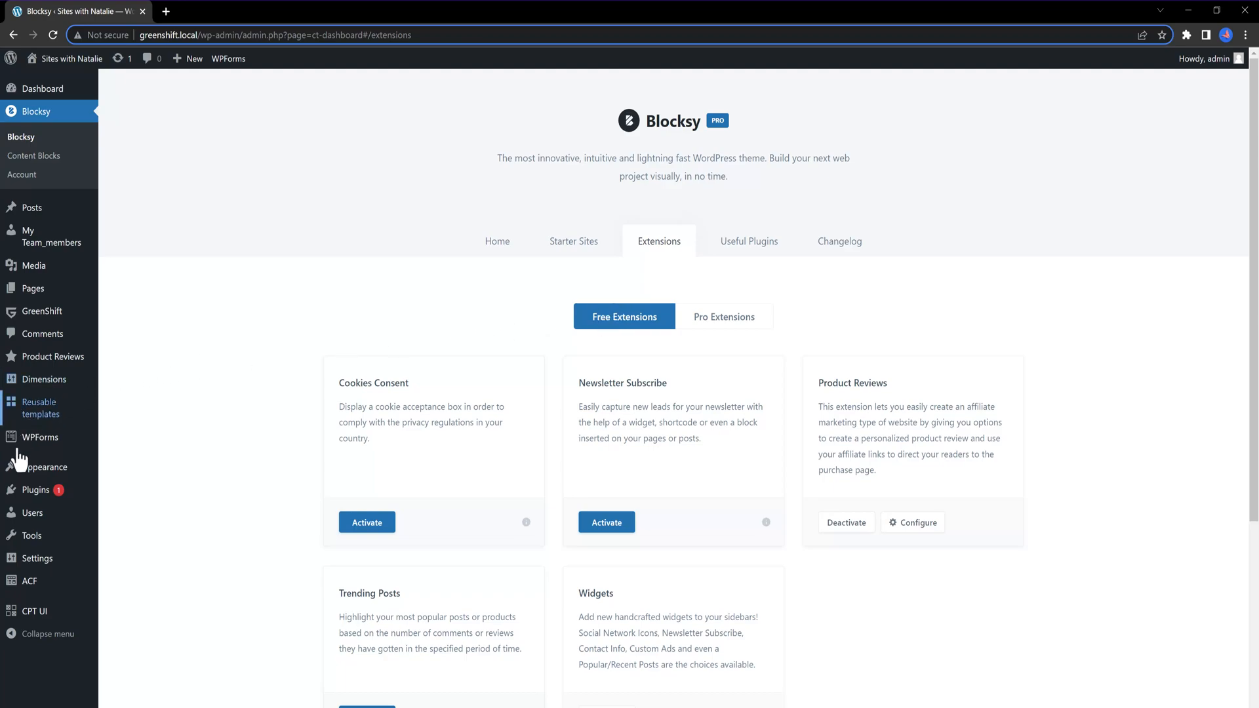
# - Compare the sample URLs of the Day and name and Month and name permalink structures, and set the structure to Post name
pyautogui.moveTo(47, 563)
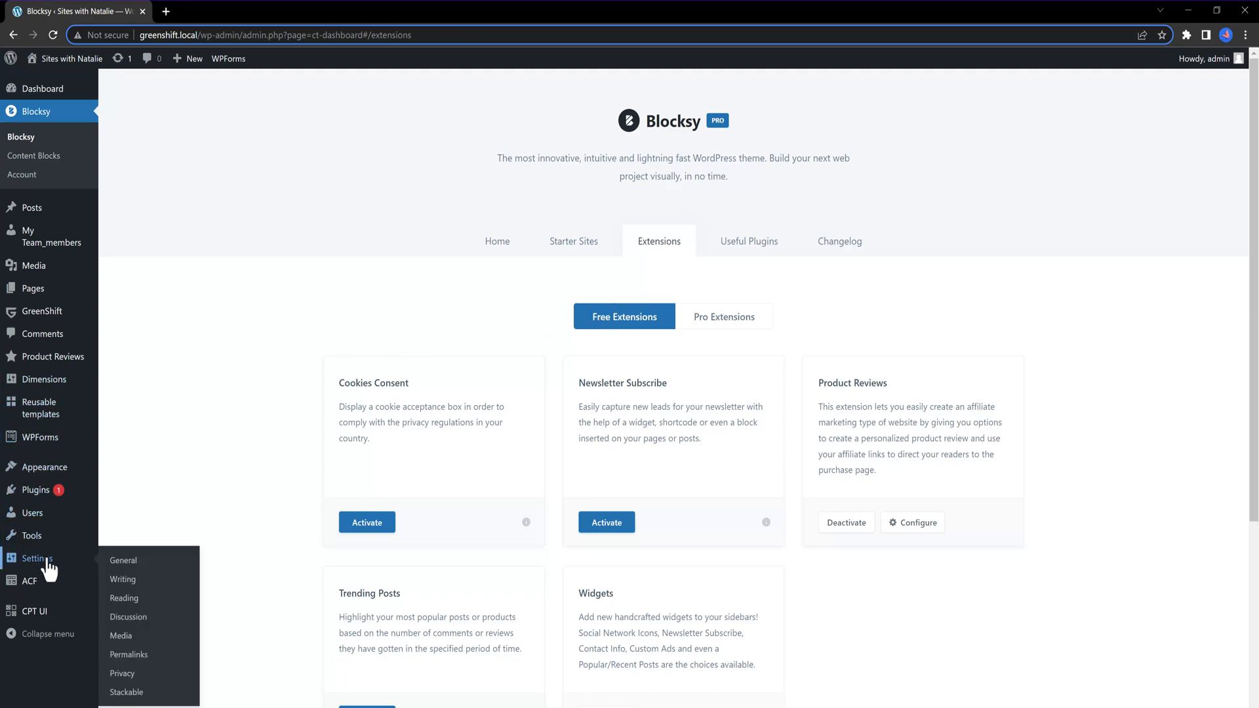
pyautogui.click(128, 656)
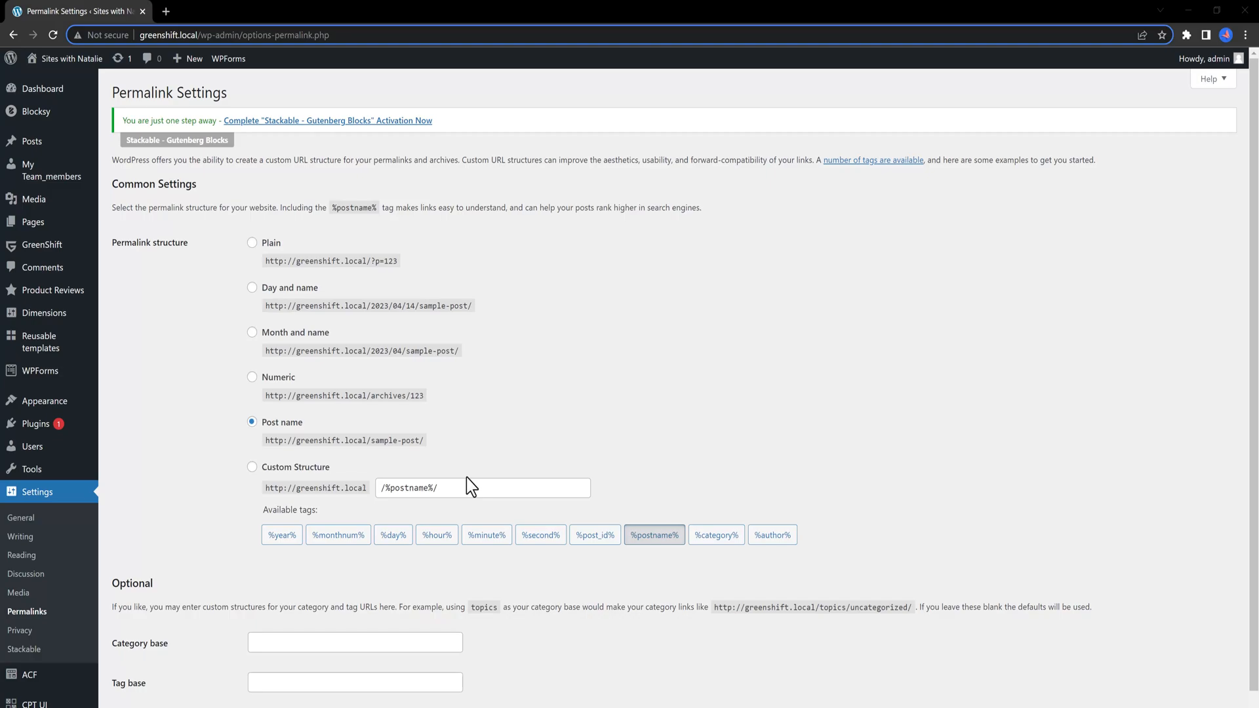
pyautogui.moveTo(367, 306); pyautogui.dragTo(482, 306)
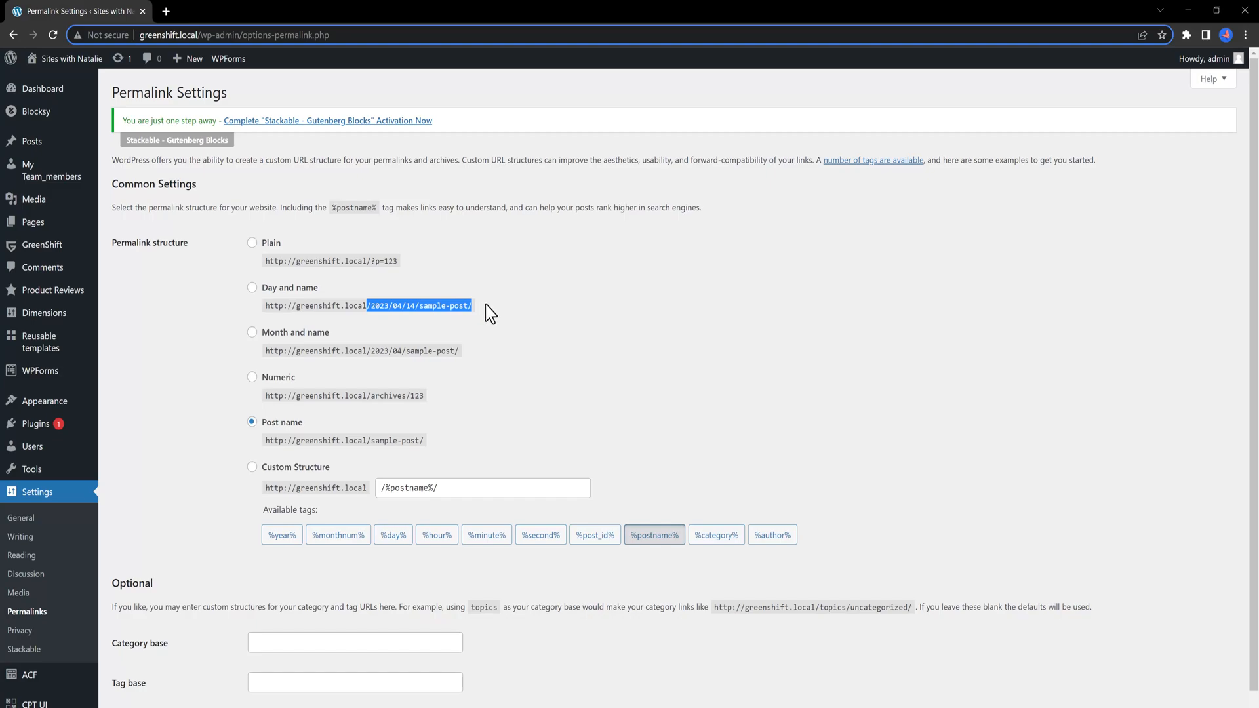
pyautogui.click(309, 351)
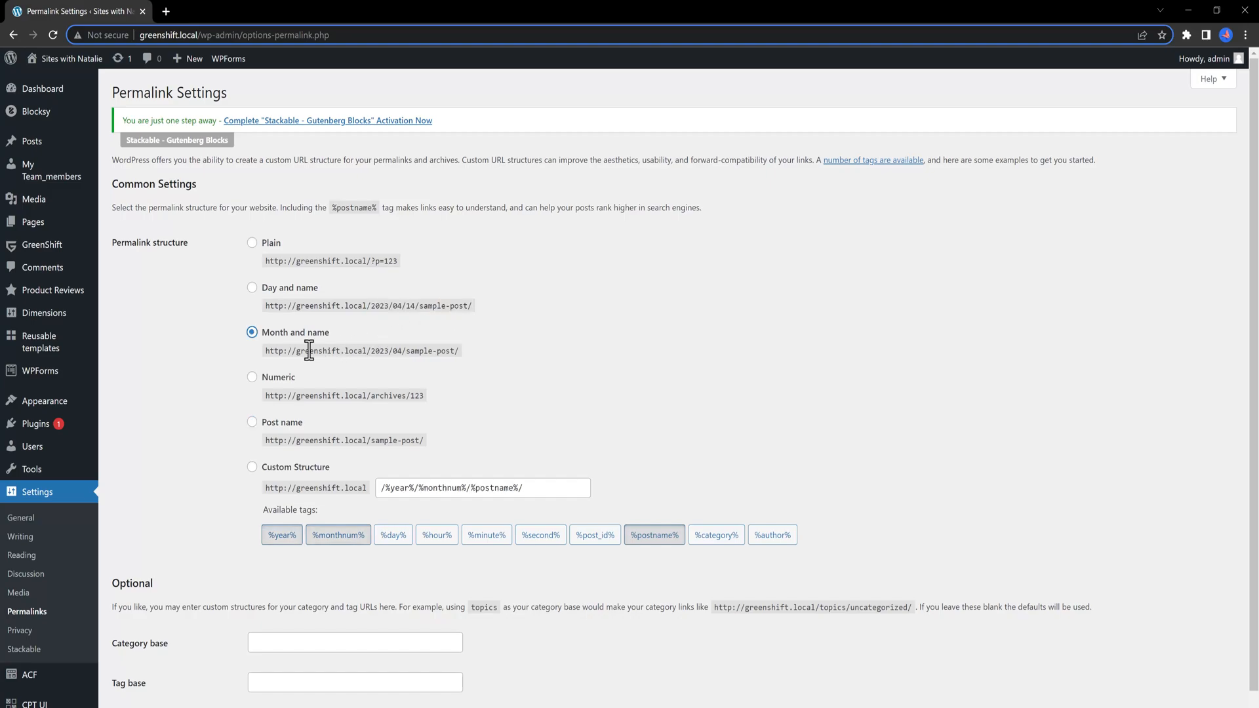
pyautogui.moveTo(367, 351); pyautogui.dragTo(460, 357)
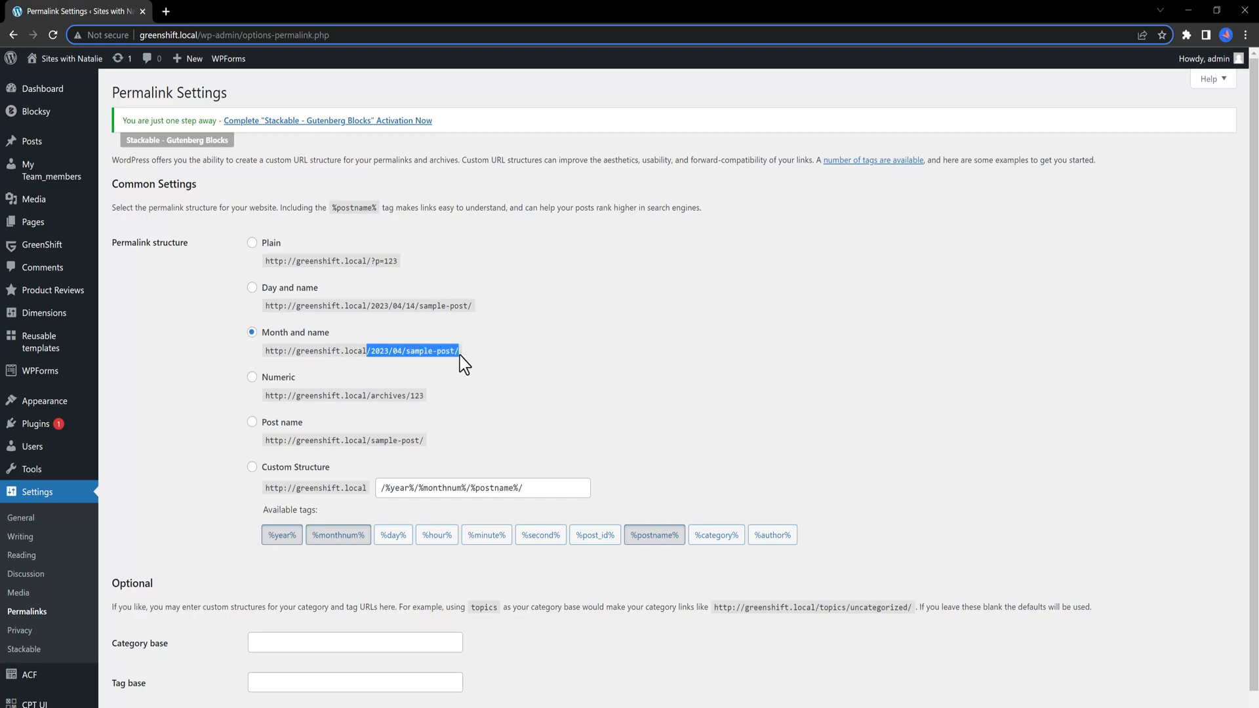
pyautogui.moveTo(460, 358); pyautogui.dragTo(432, 391)
pyautogui.click(254, 424)
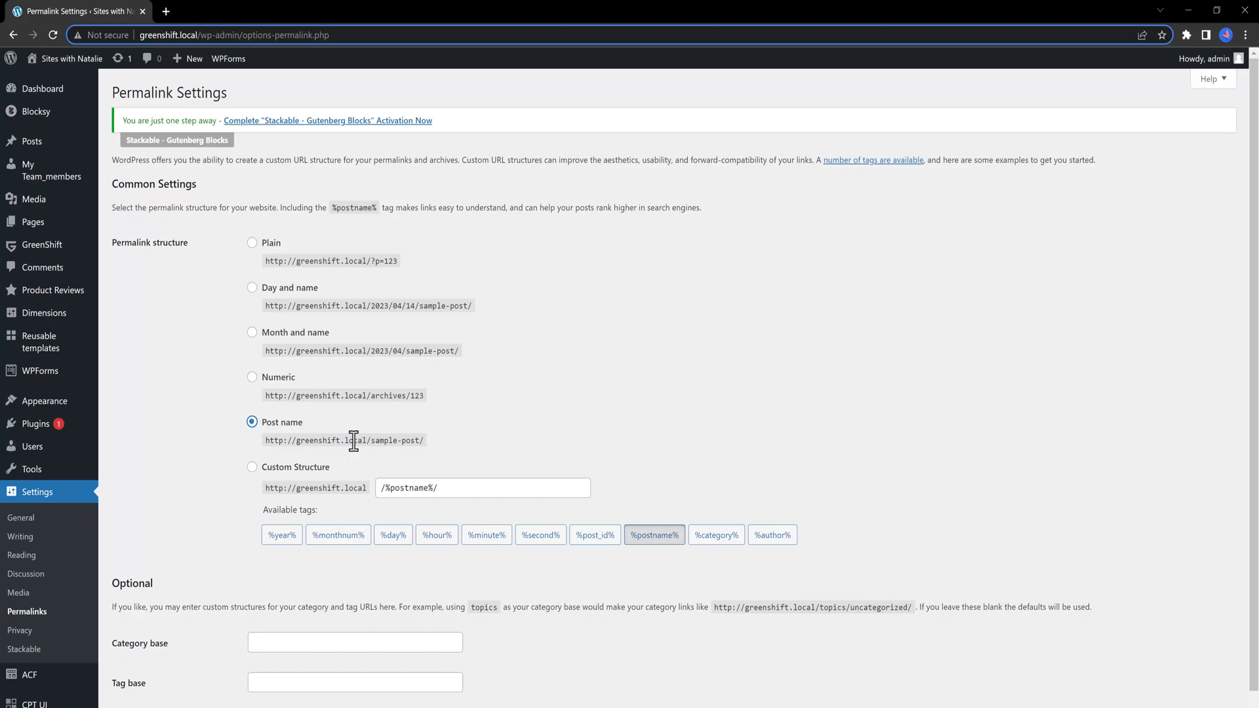
pyautogui.moveTo(371, 440); pyautogui.dragTo(418, 440)
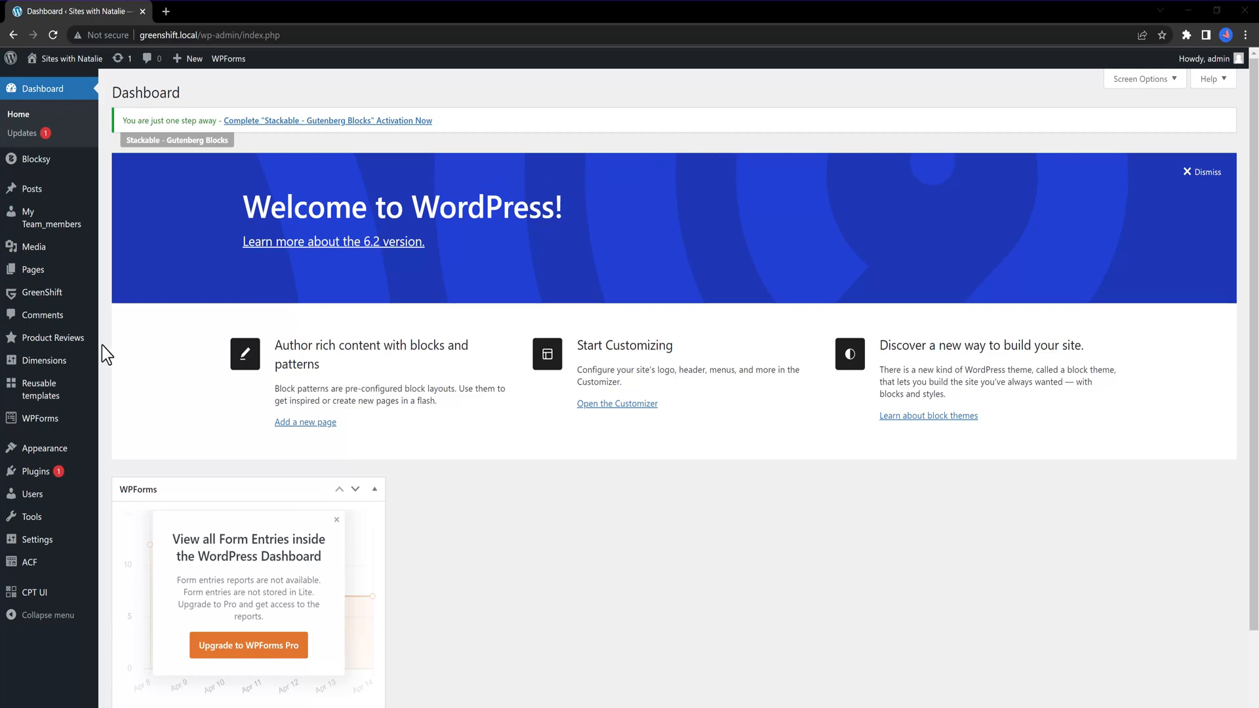
# - Open the "Cum Sociis Natoque Penatibus" product review for editing from the list of all reviews
pyautogui.moveTo(69, 346)
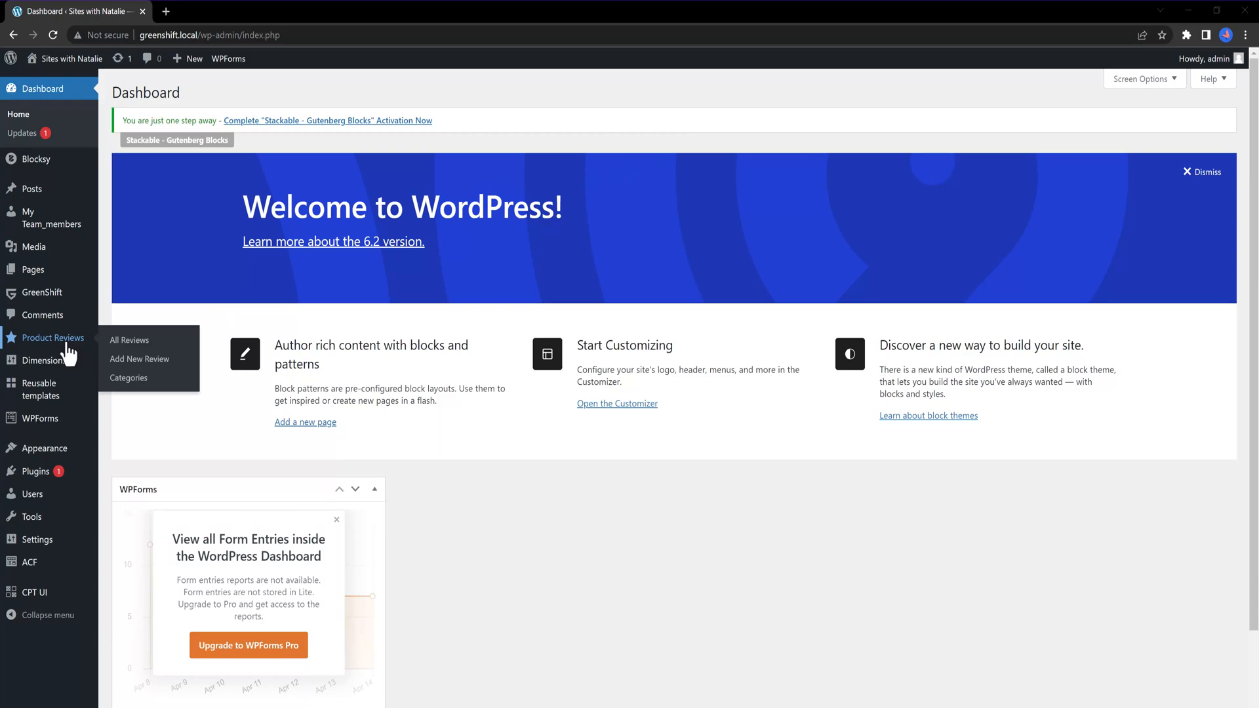
pyautogui.click(131, 343)
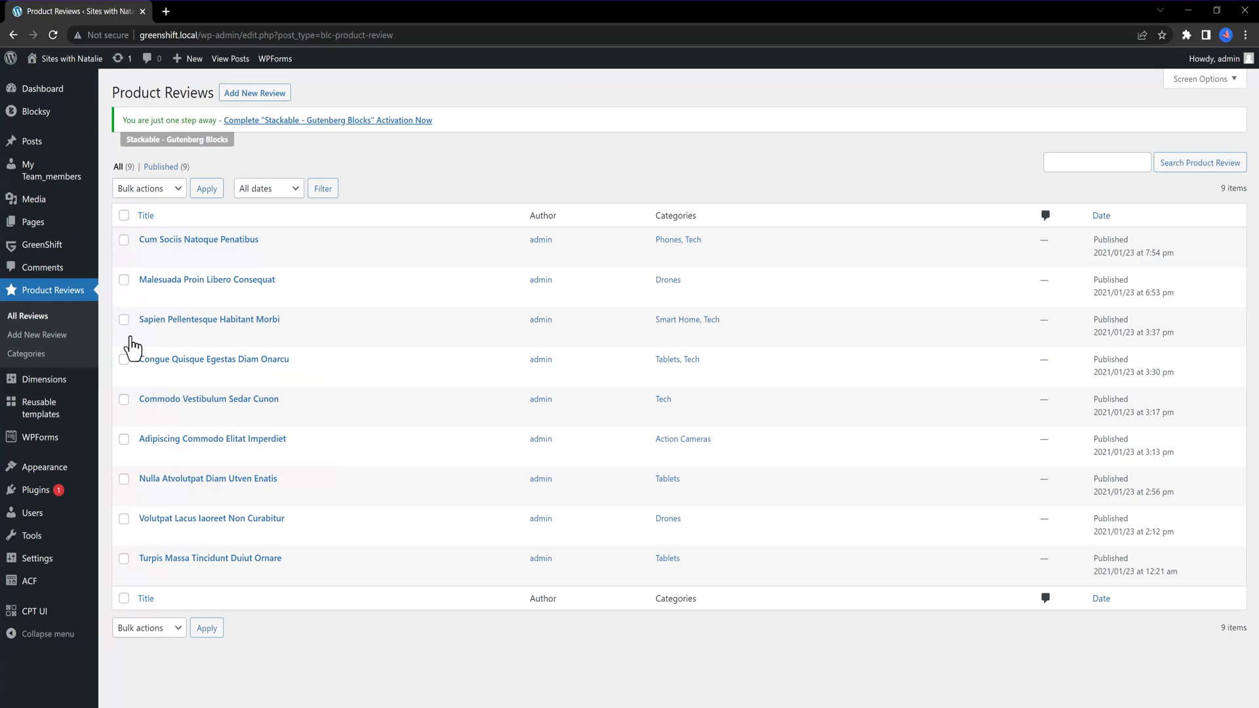
pyautogui.moveTo(134, 344)
pyautogui.moveTo(139, 257)
pyautogui.click(146, 257)
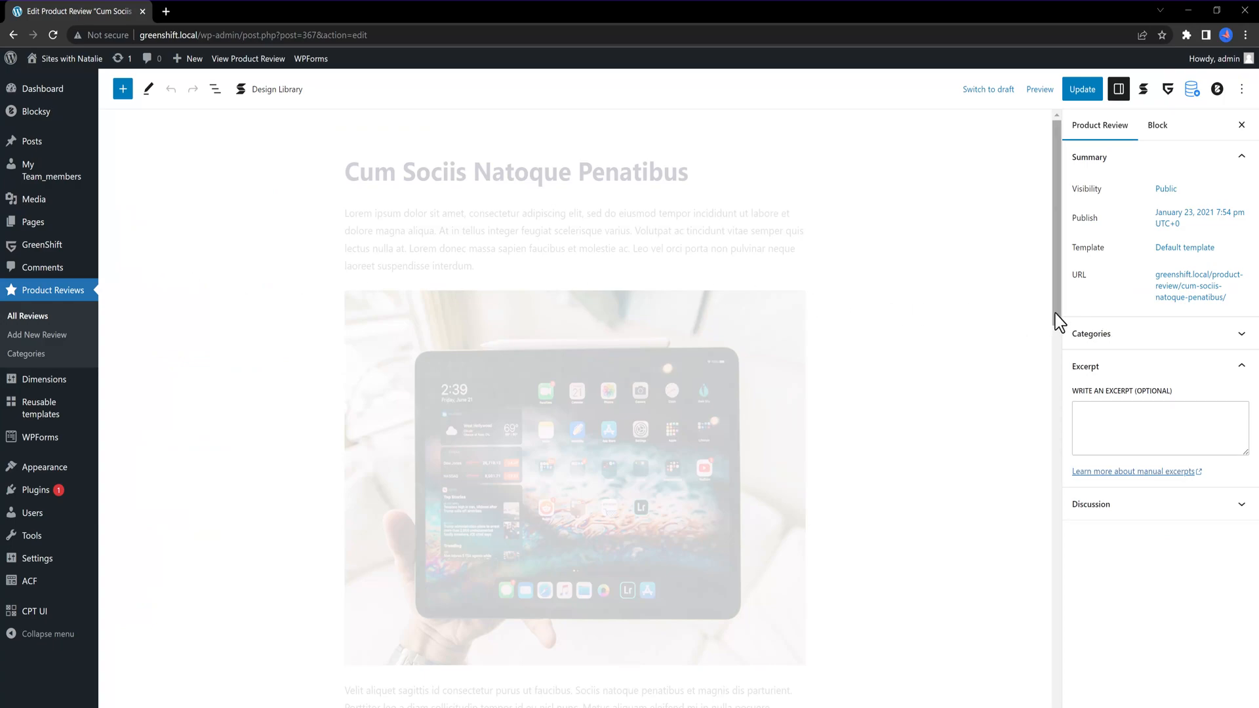
# - Look through the Review Entity choices in the product review's Blocksy Settings, keeping the current choice
pyautogui.scroll(-4, 1053, 317)
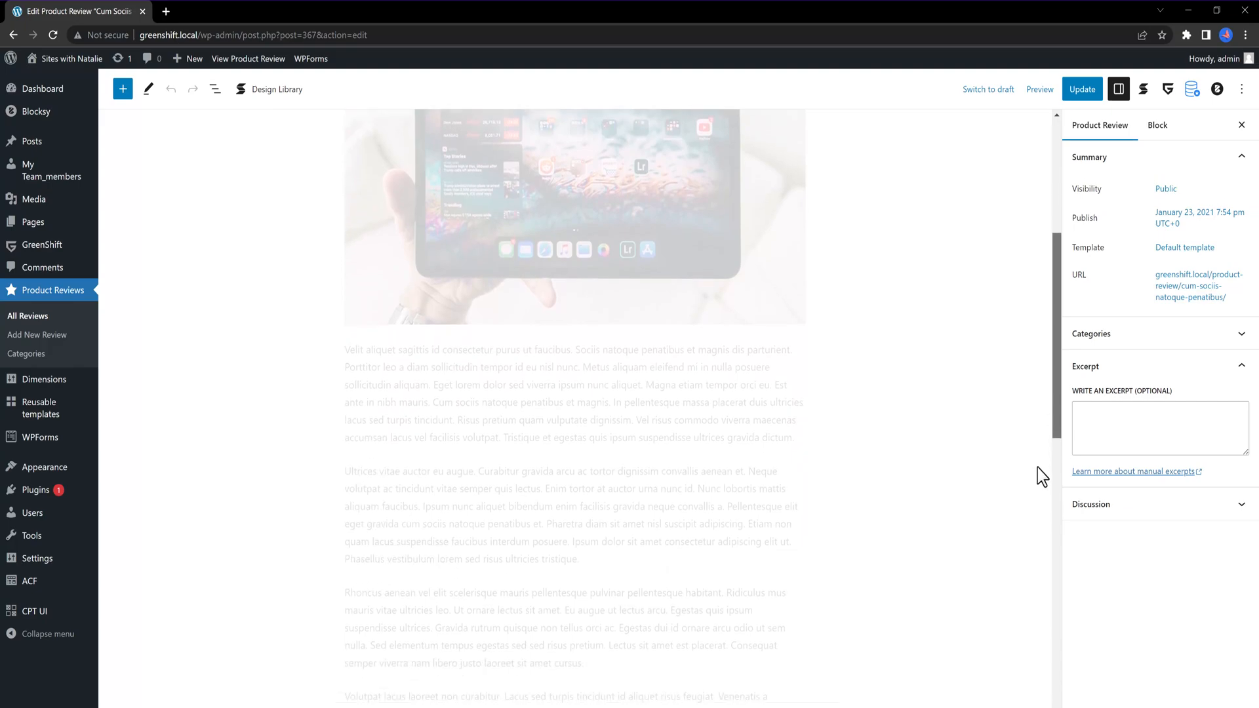
pyautogui.moveTo(1047, 423); pyautogui.dragTo(1047, 424)
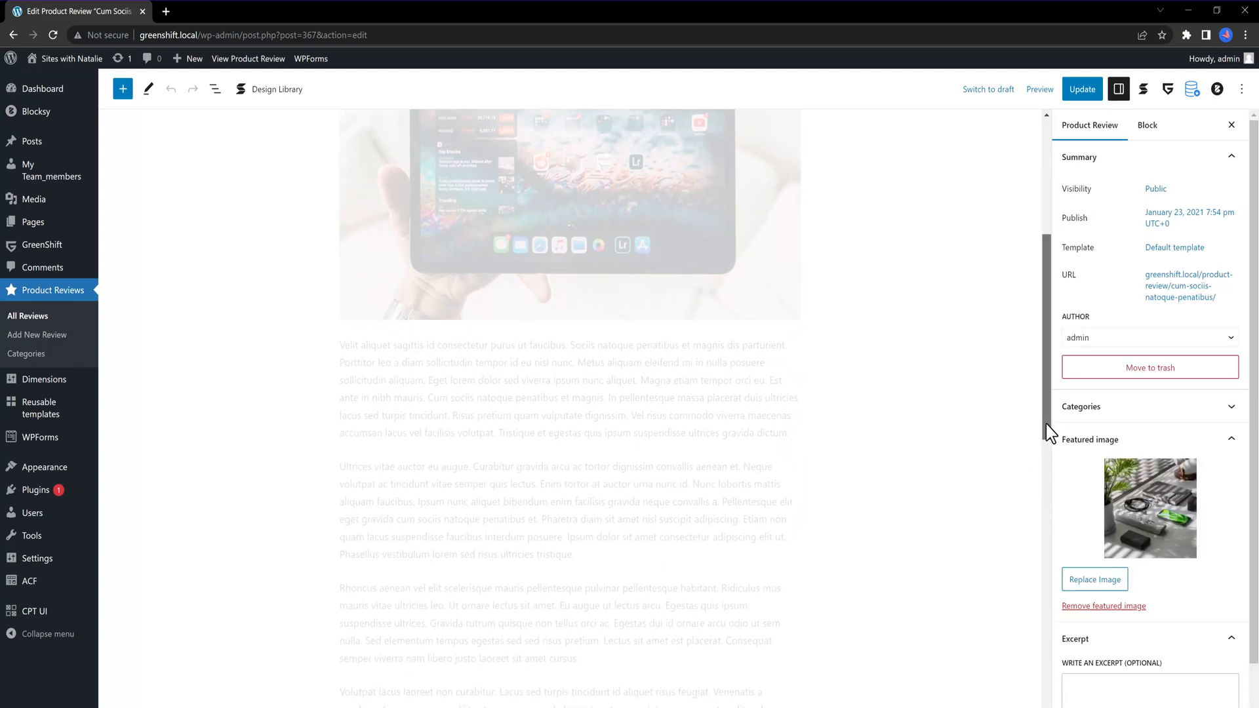
pyautogui.scroll(-7, 1047, 433)
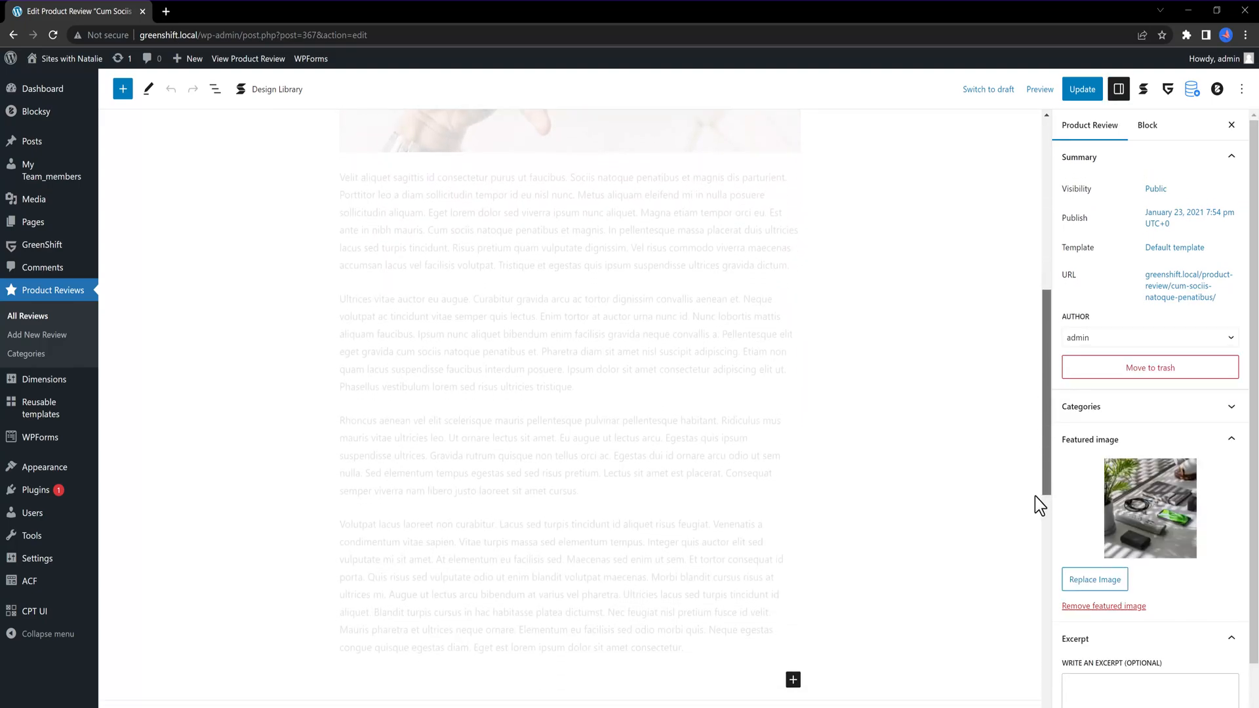
pyautogui.click(415, 483)
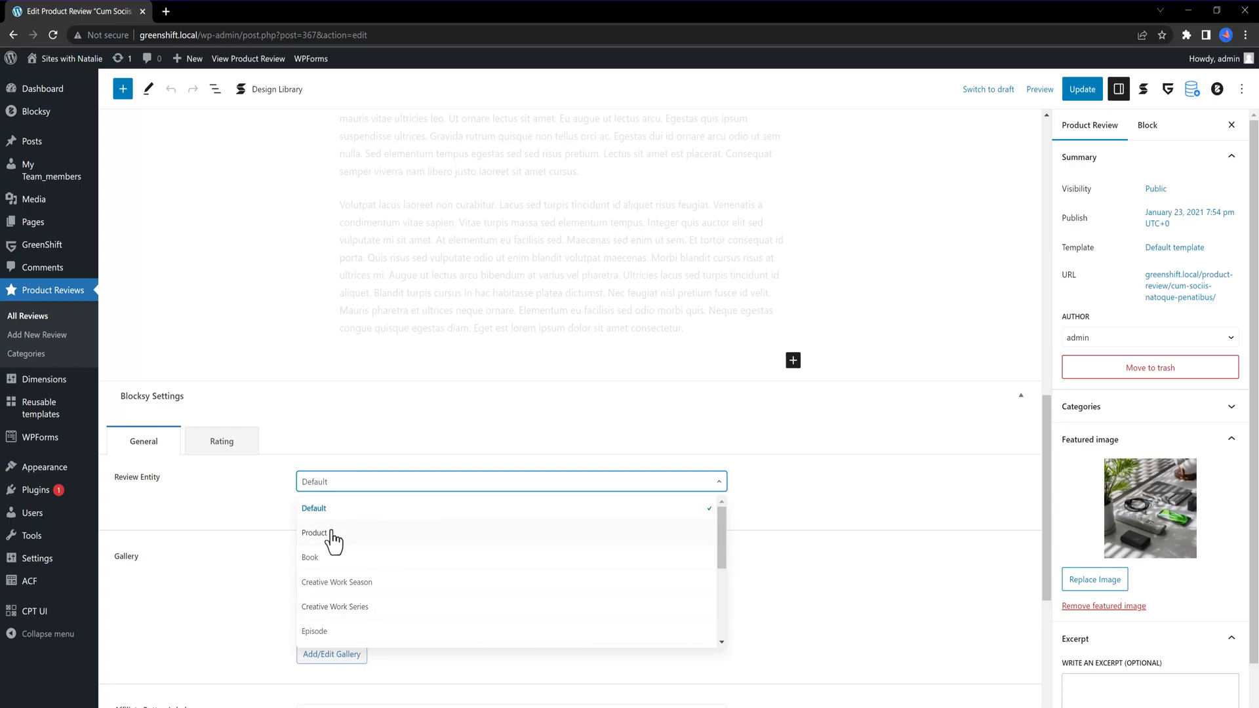
pyautogui.click(970, 469)
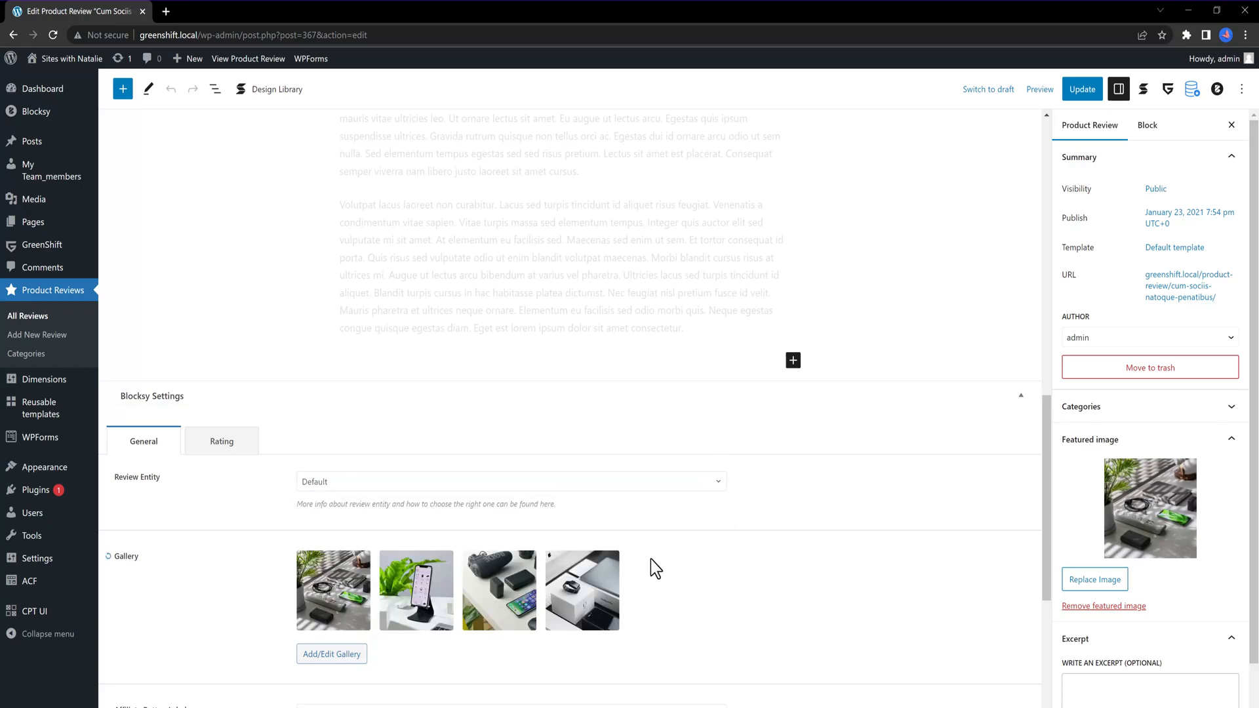
# - Inspect the review's gallery images and their attachment details in the gallery editor, leaving the gallery as it is
pyautogui.moveTo(524, 581)
pyautogui.scroll(-3, 524, 581)
pyautogui.moveTo(342, 423)
pyautogui.click(341, 426)
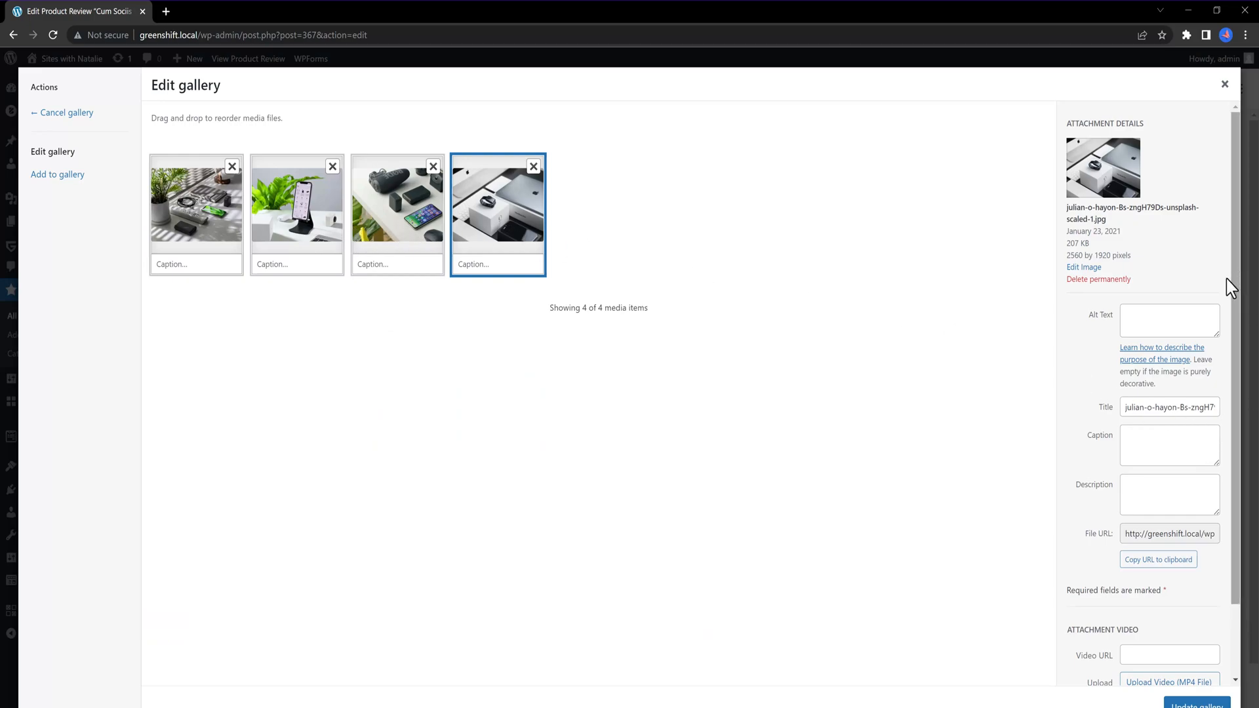
pyautogui.moveTo(1234, 344); pyautogui.dragTo(1246, 438)
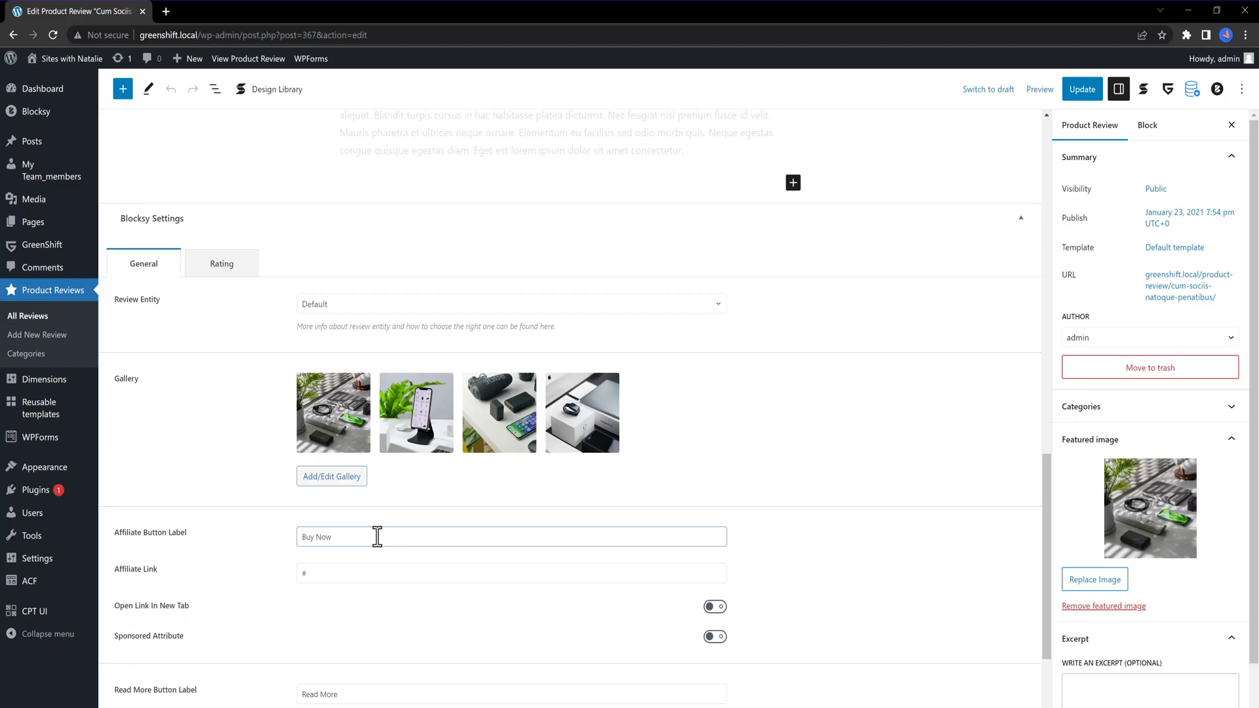
# - Set the review's affiliate button label to "Want More" and its affiliate link to "#Homepage"
pyautogui.moveTo(377, 537); pyautogui.dragTo(293, 541)
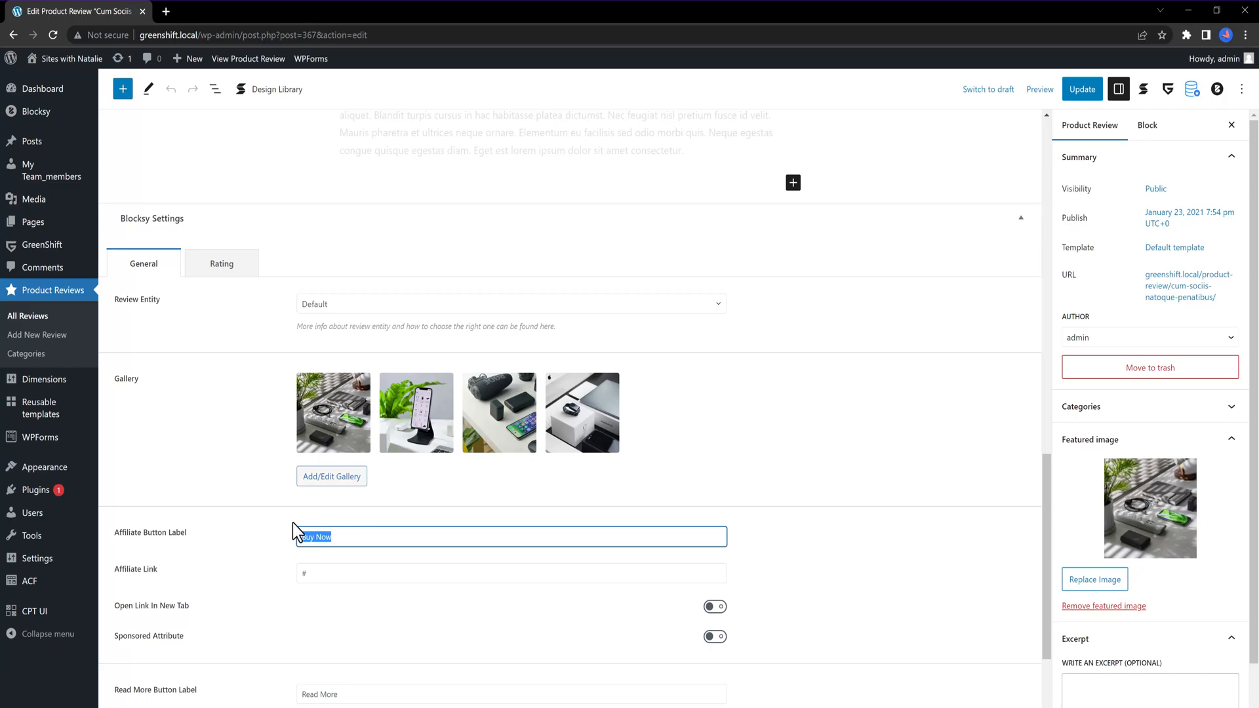
pyautogui.write('Want More')
pyautogui.click(339, 574)
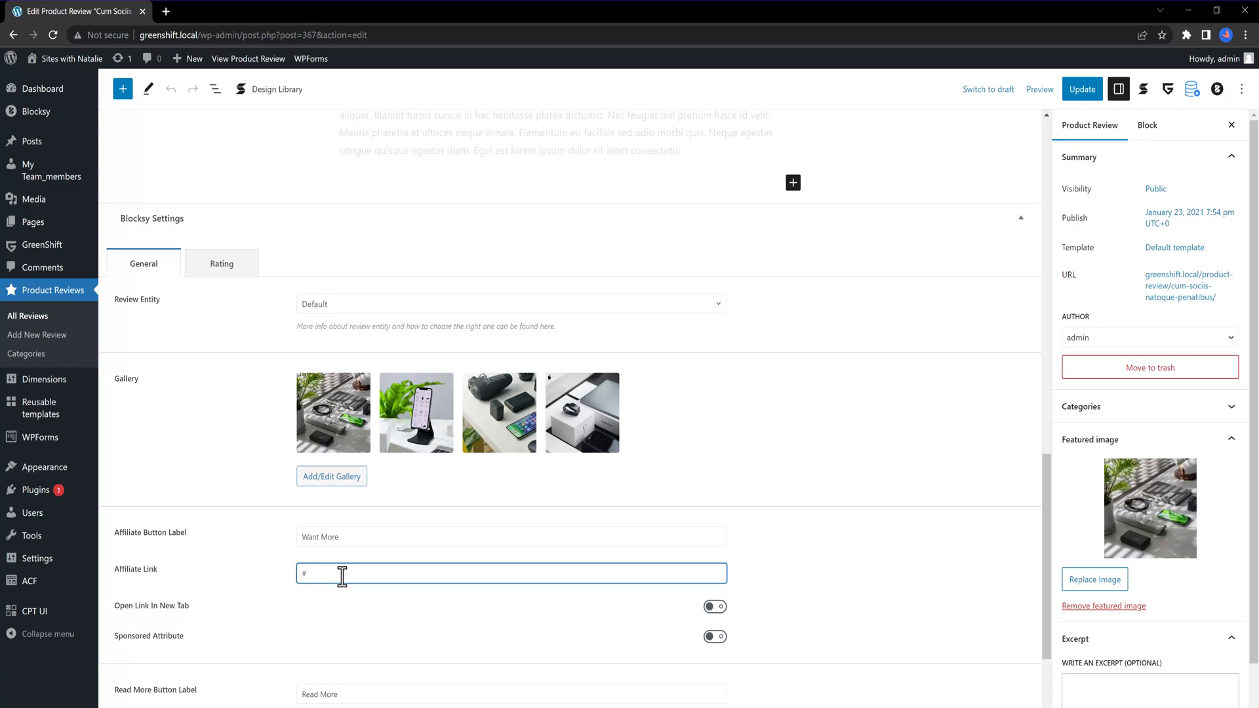
pyautogui.write('Homepage')
pyautogui.click(715, 608)
pyautogui.click(716, 608)
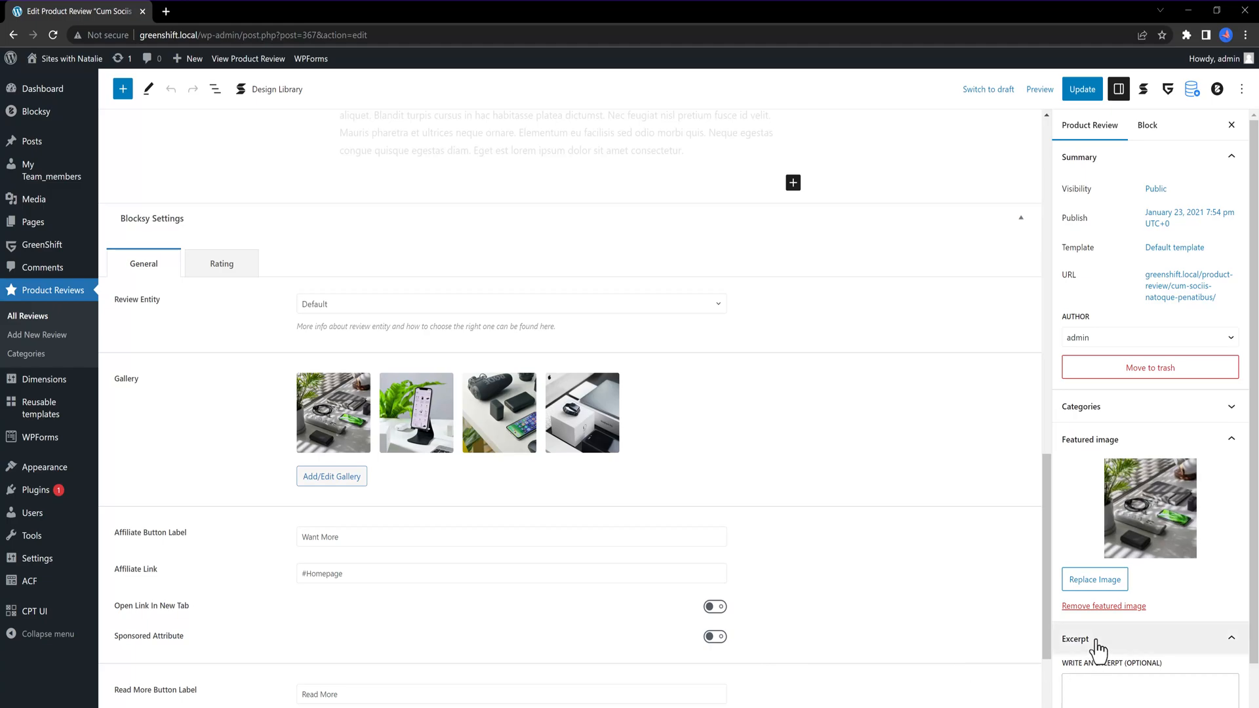
# - Examine the post structure, content area and post element options in the review's Blocksy Page Settings
pyautogui.click(1218, 92)
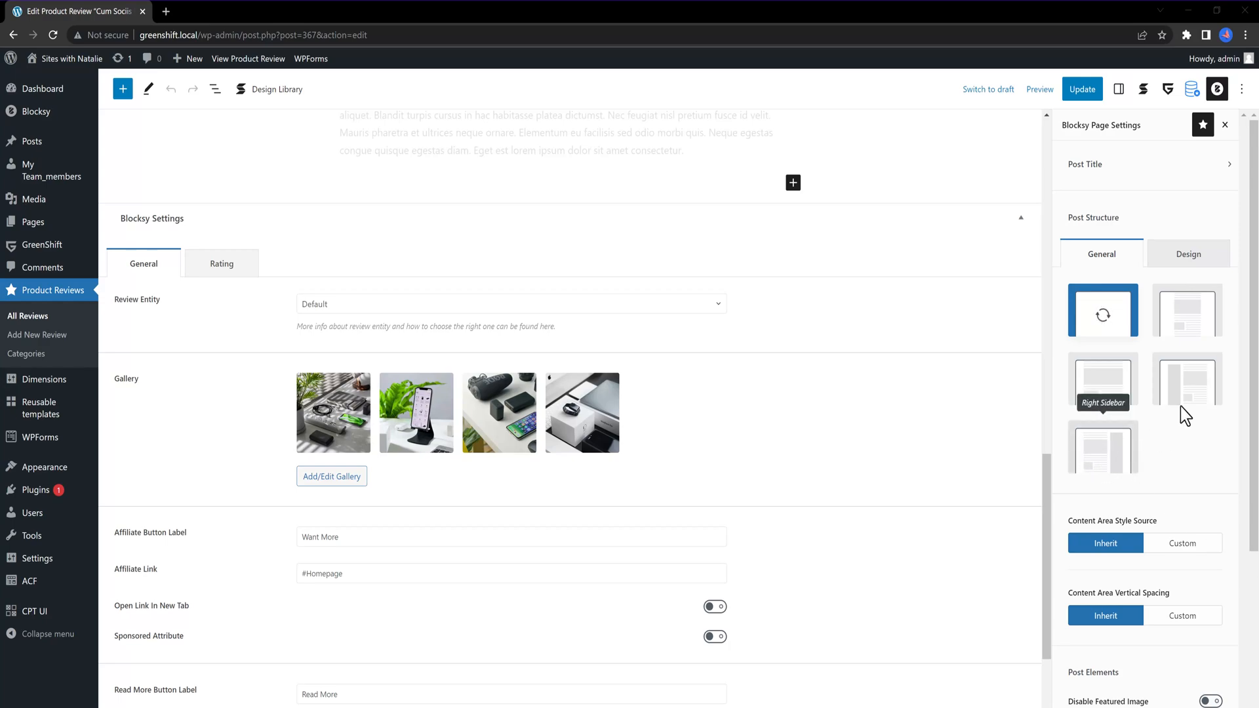
pyautogui.scroll(-2, 1237, 554)
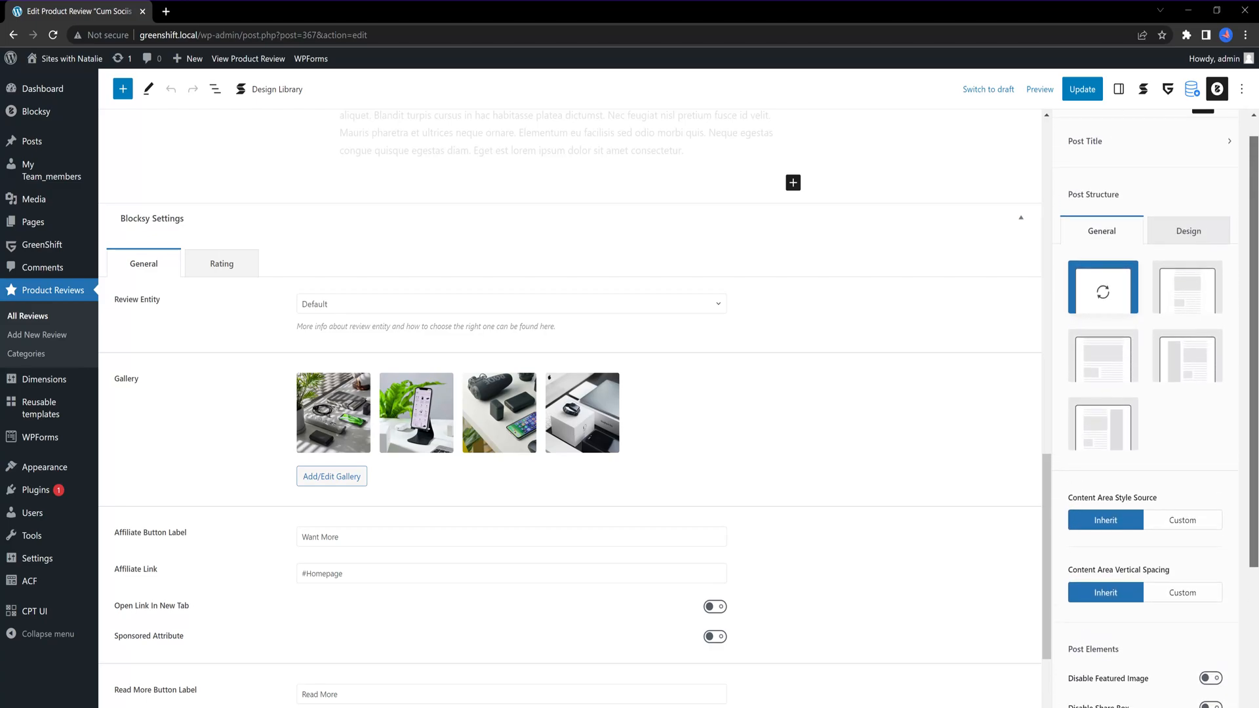
pyautogui.scroll(1, 1244, 455)
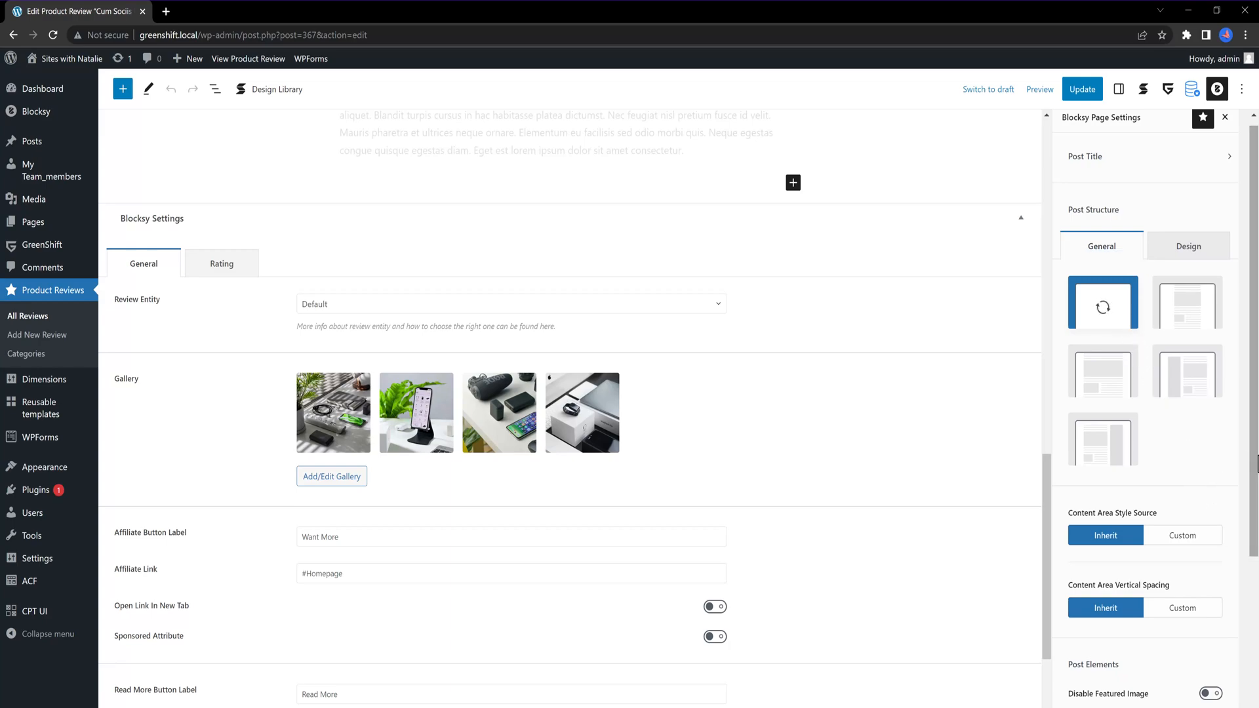
pyautogui.moveTo(1256, 483); pyautogui.dragTo(1258, 645)
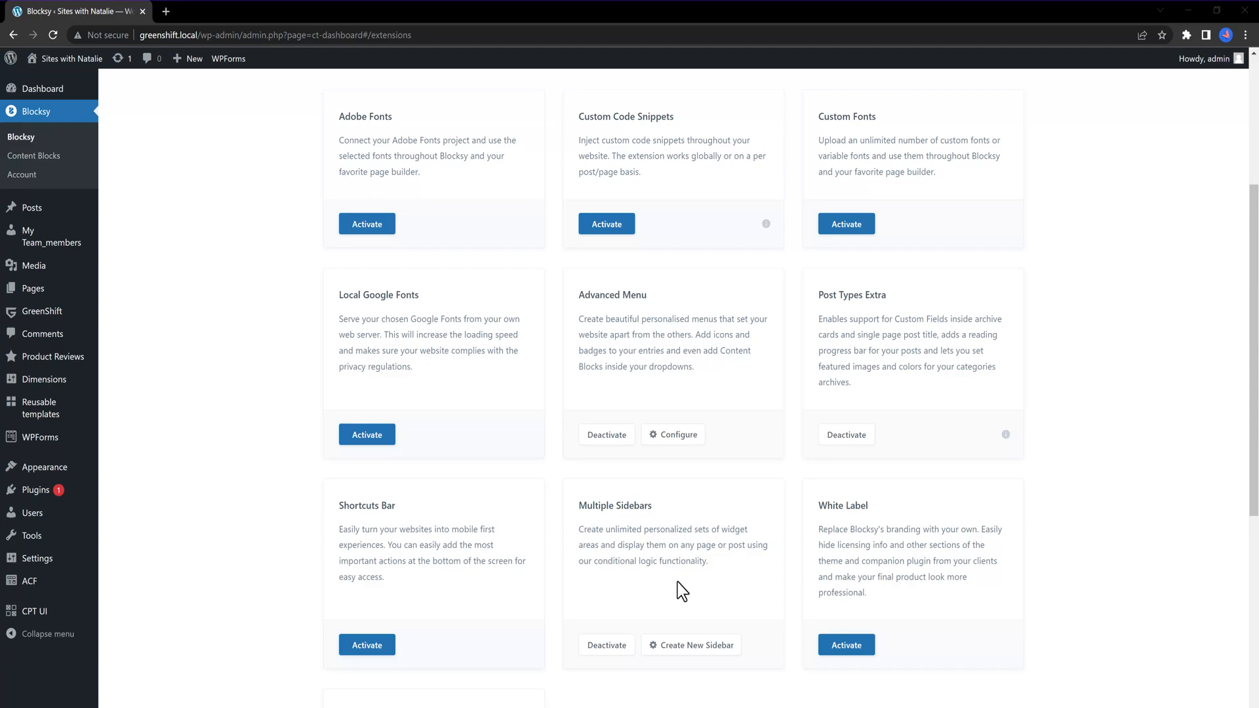
# - Create a widget area named "New Sidebar" through Blocksy's Multiple Sidebars extension
pyautogui.click(689, 648)
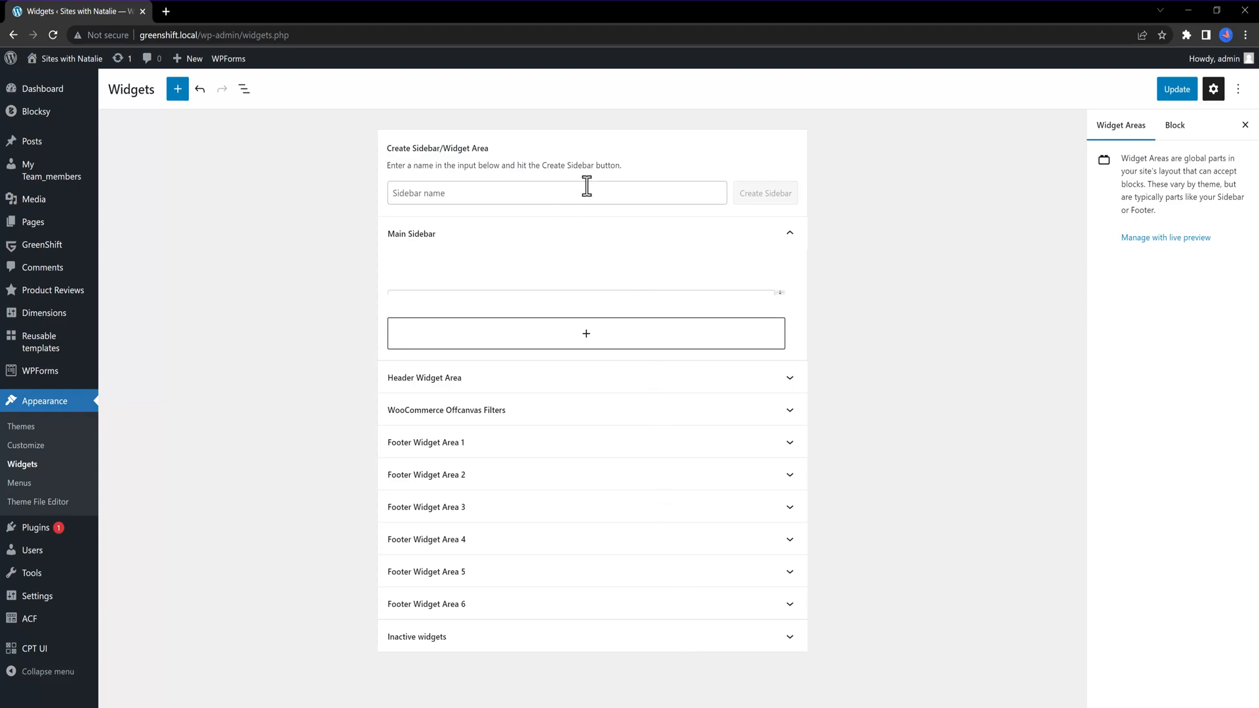
pyautogui.click(540, 197)
pyautogui.write('New Sidebar')
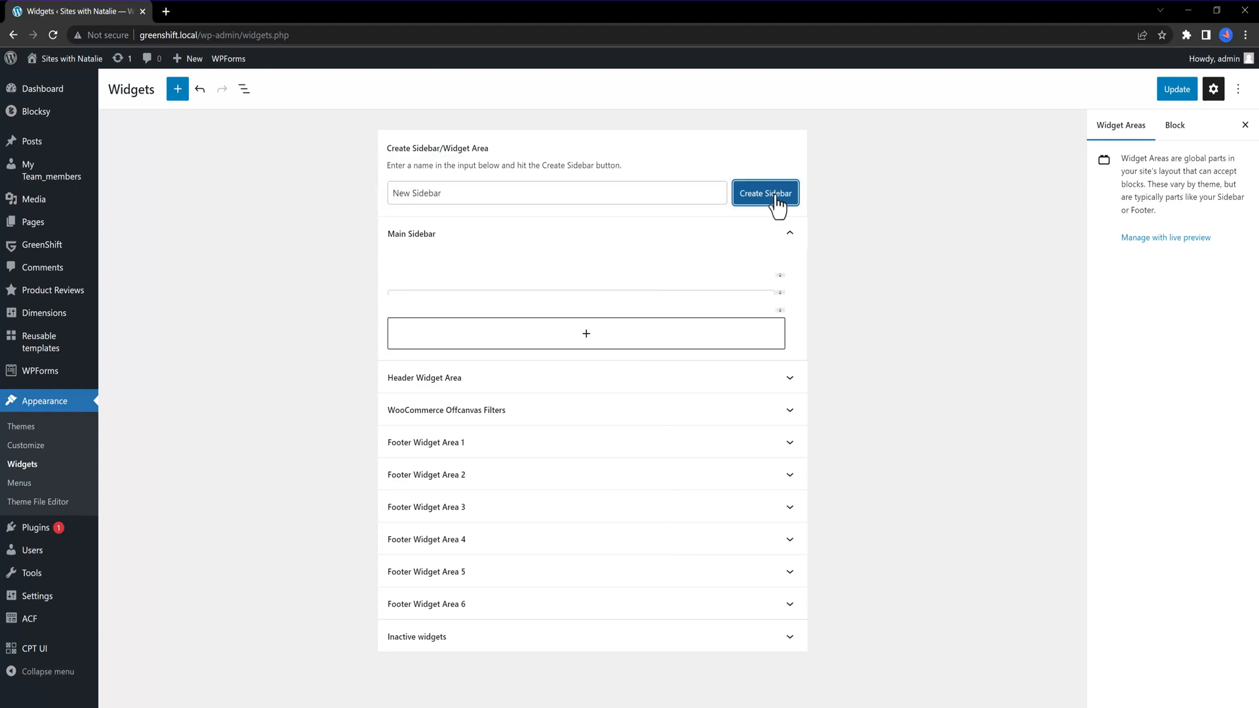
pyautogui.click(770, 196)
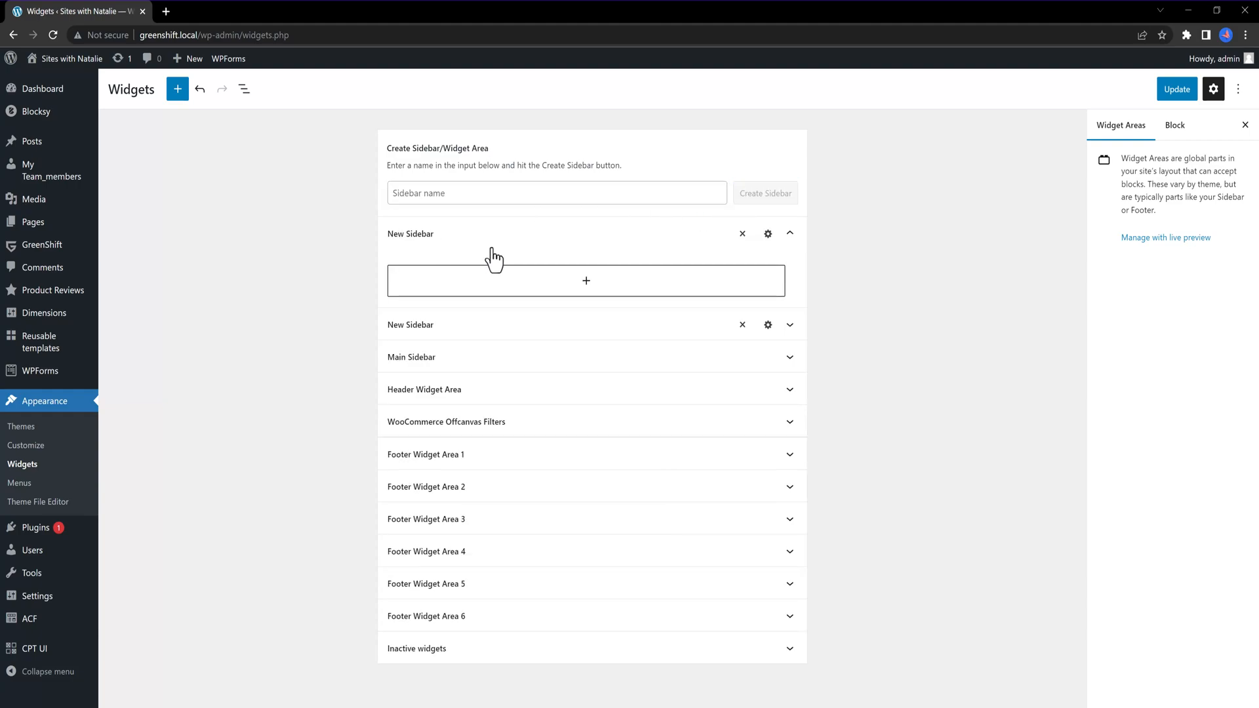
# - Explore the display condition and user condition options of the new sidebar, closing its display conditions without saving
pyautogui.click(768, 234)
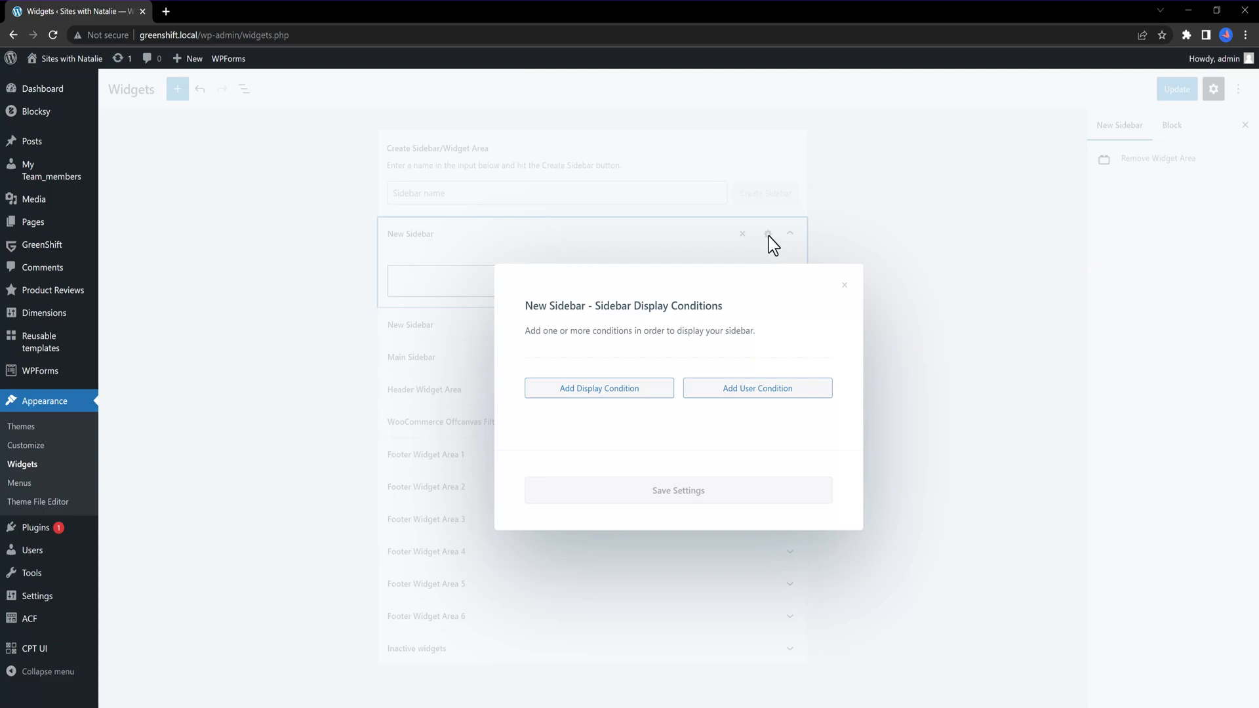
pyautogui.click(656, 393)
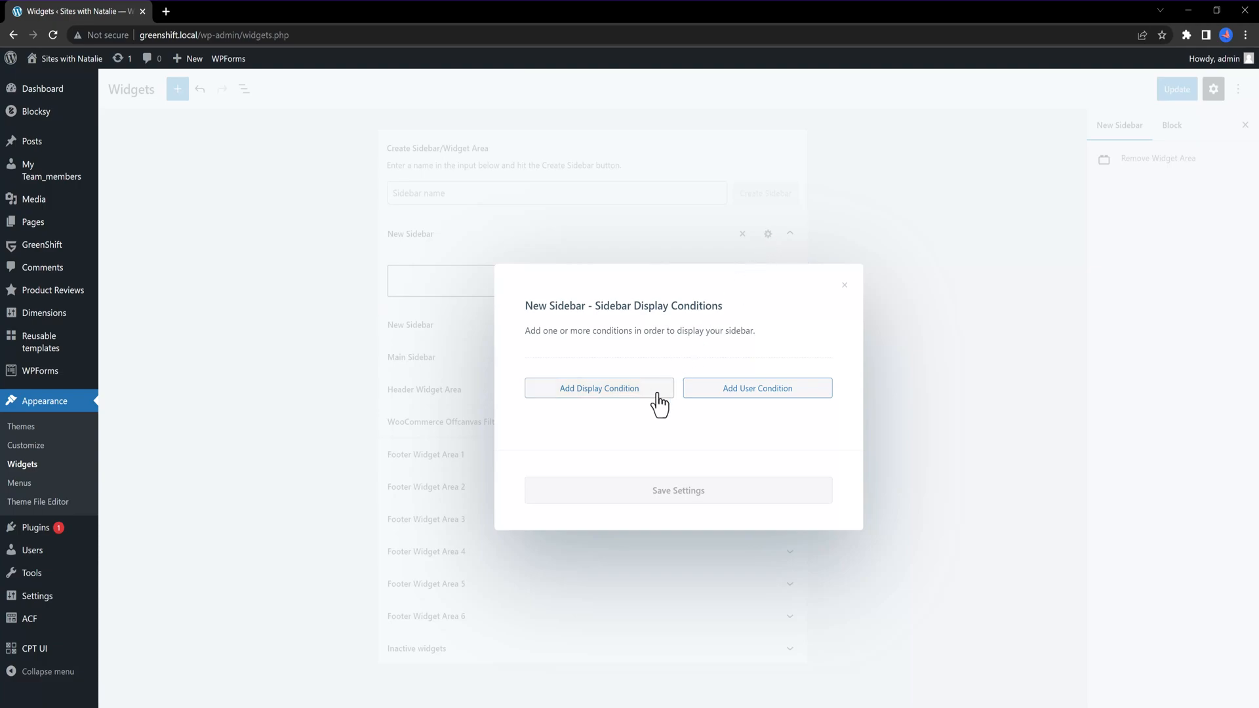
pyautogui.click(585, 383)
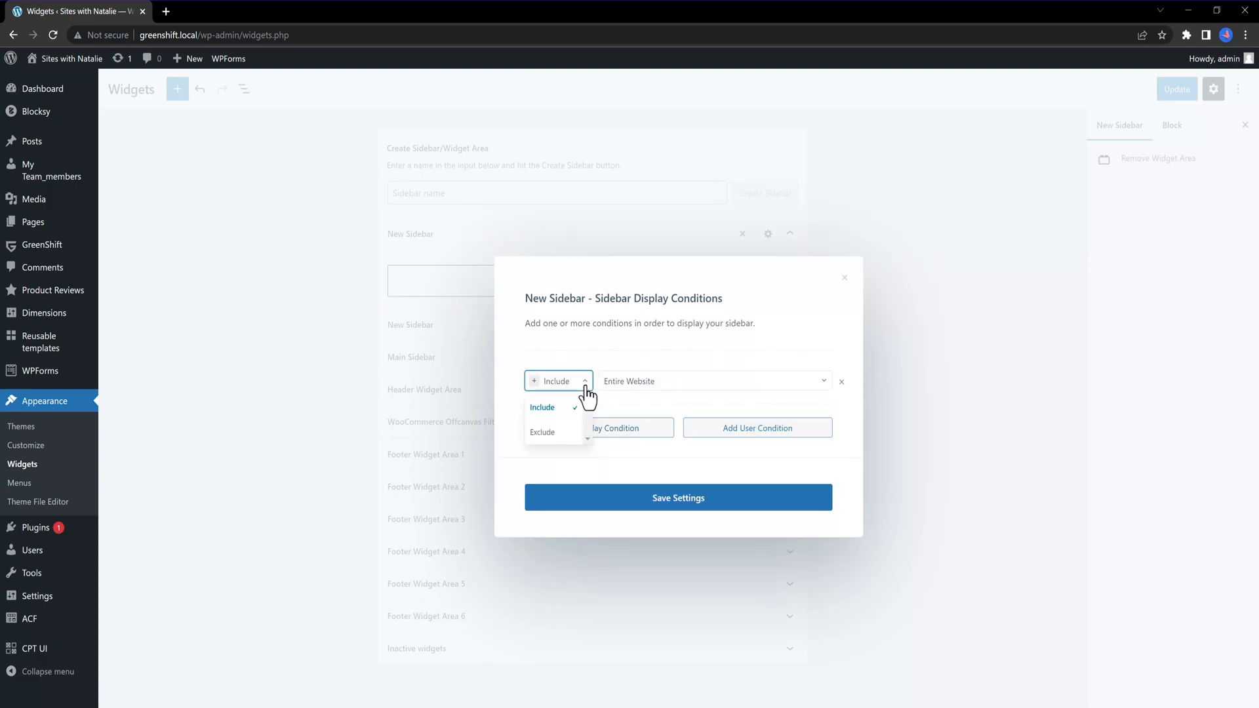
pyautogui.click(585, 385)
pyautogui.click(704, 381)
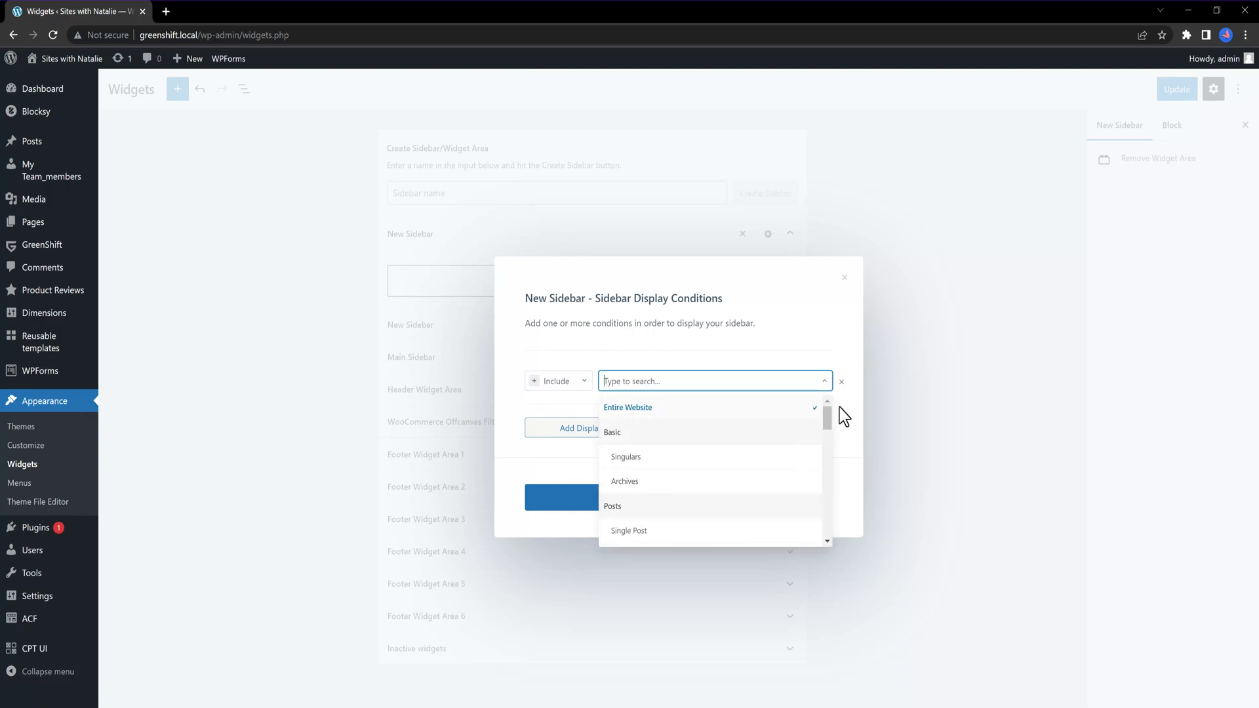
pyautogui.click(797, 430)
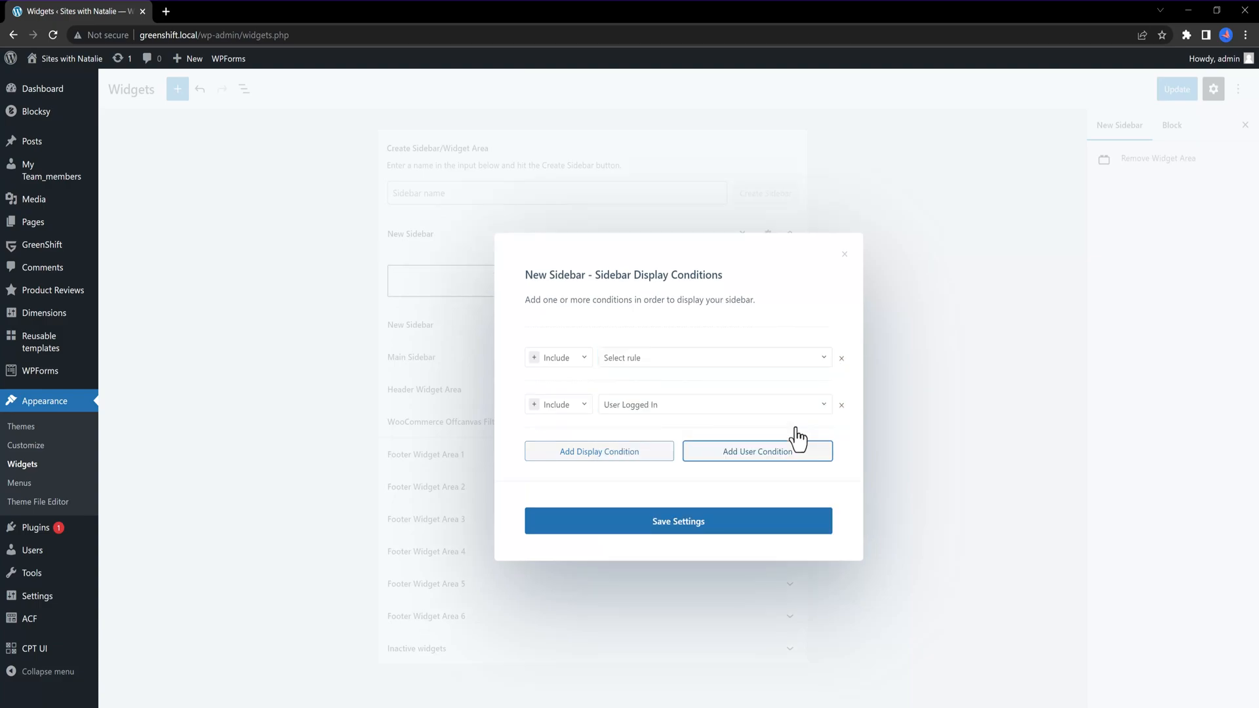
pyautogui.click(845, 256)
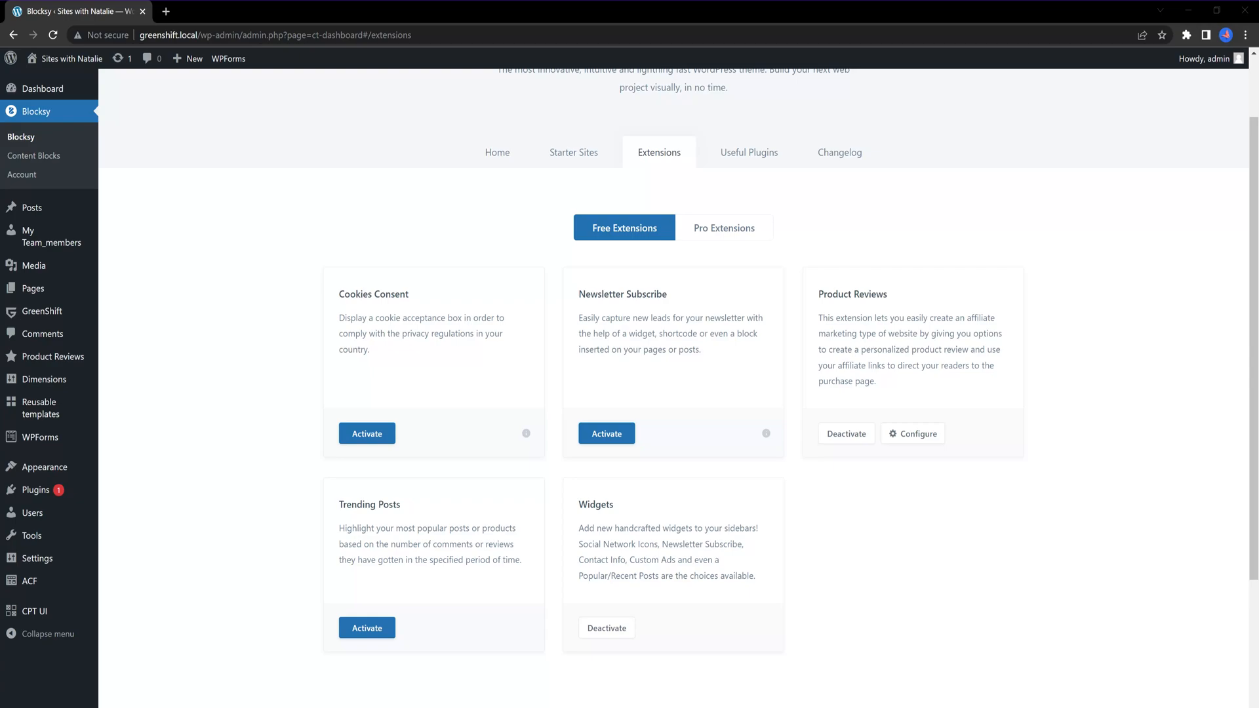
# - Activate the free Trending Posts extension and check its module title, title tag and post type options in the Customizer
pyautogui.click(381, 631)
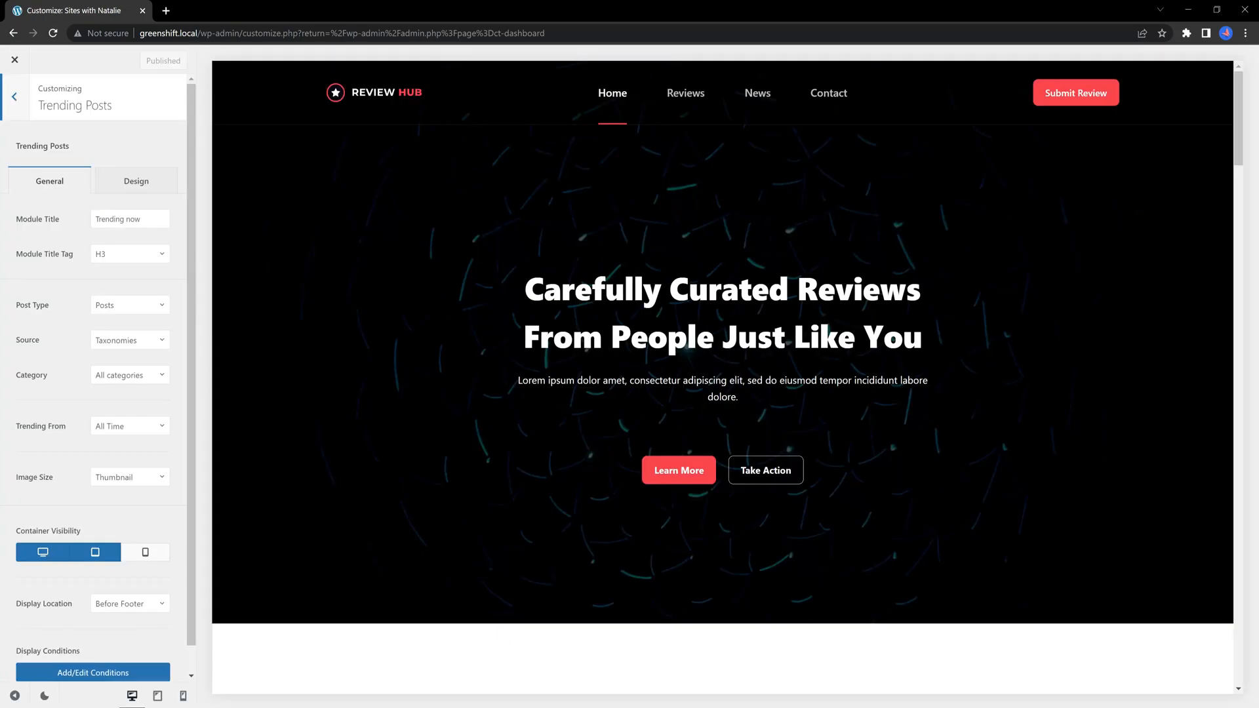
pyautogui.click(123, 219)
pyautogui.click(149, 262)
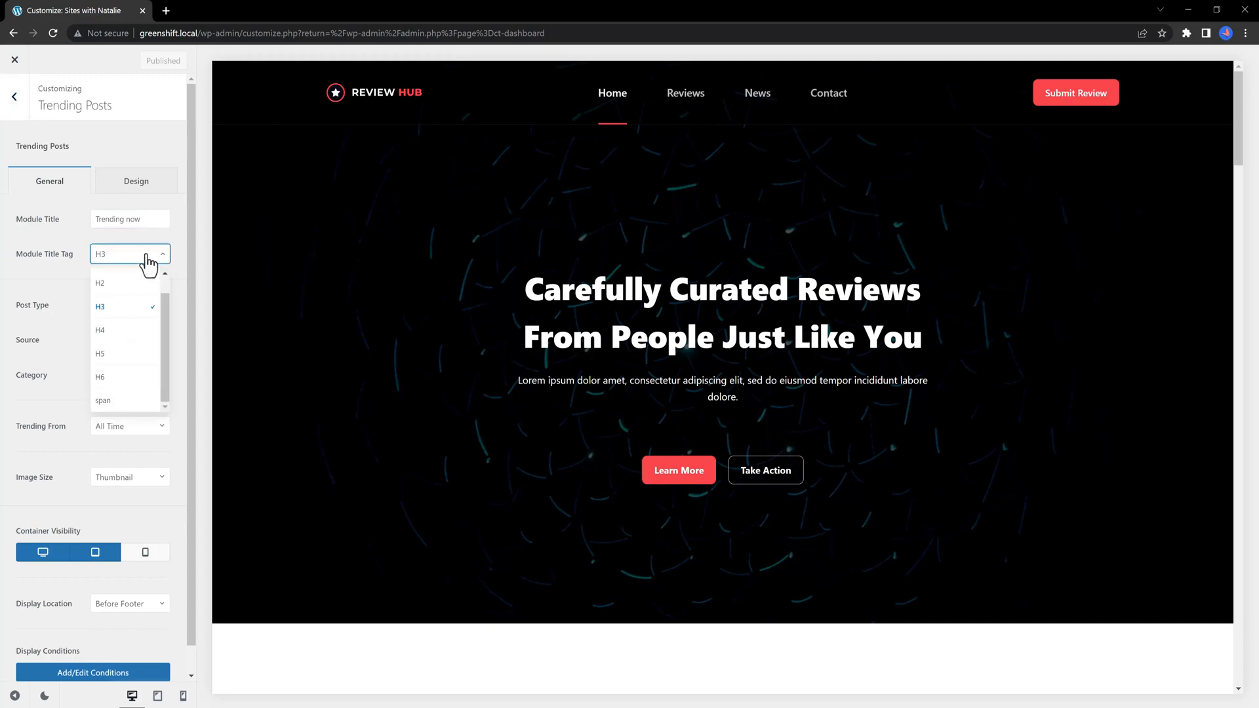
pyautogui.click(138, 307)
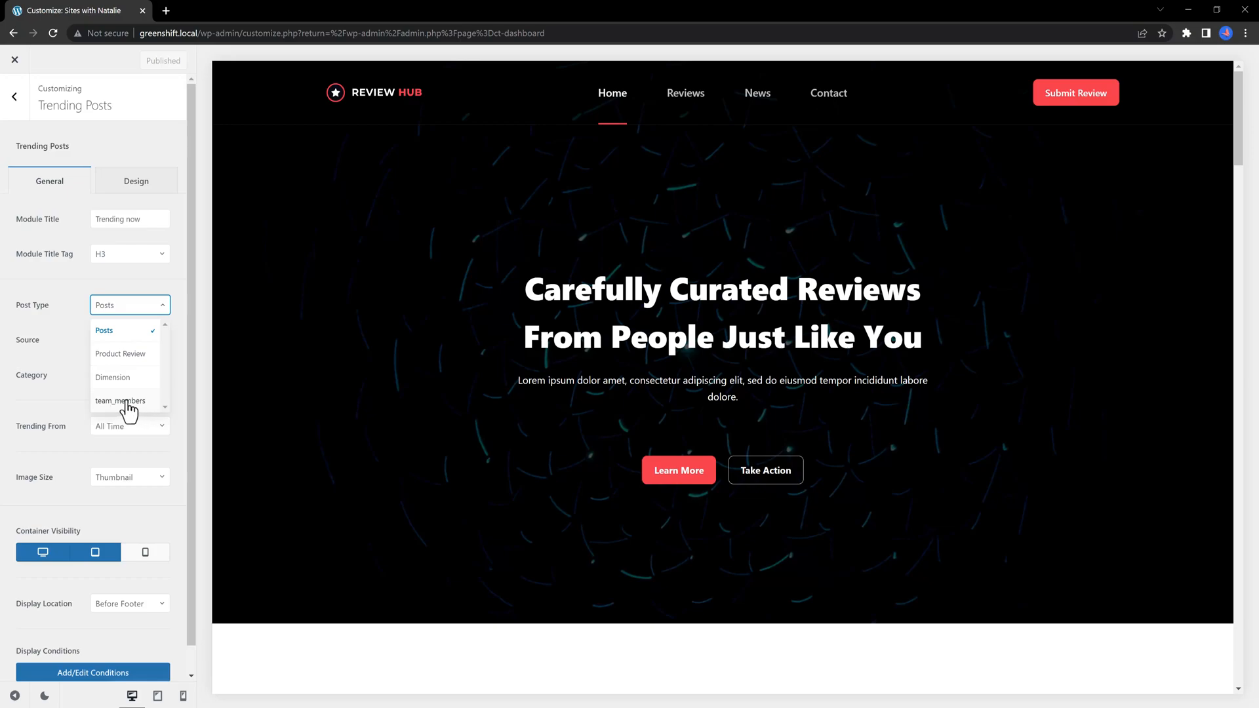
pyautogui.click(154, 338)
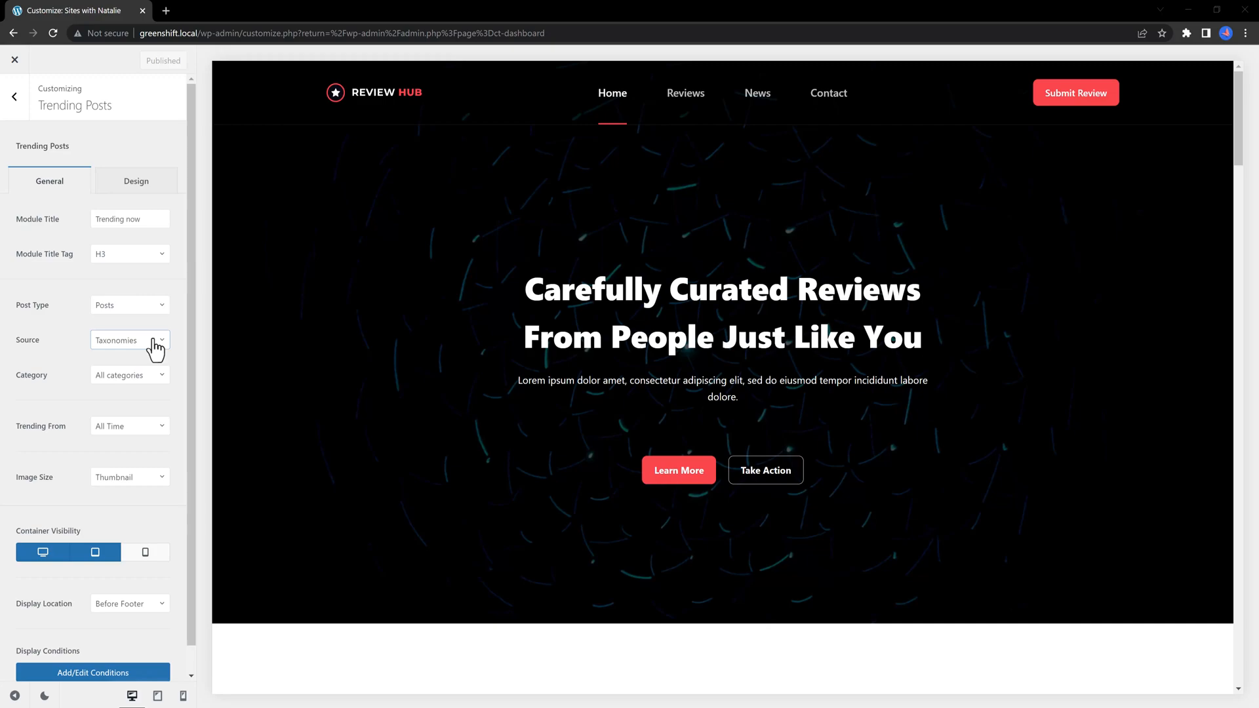
# - Set the Trending Posts source to Custom Query and select the Posts ID field
pyautogui.click(155, 348)
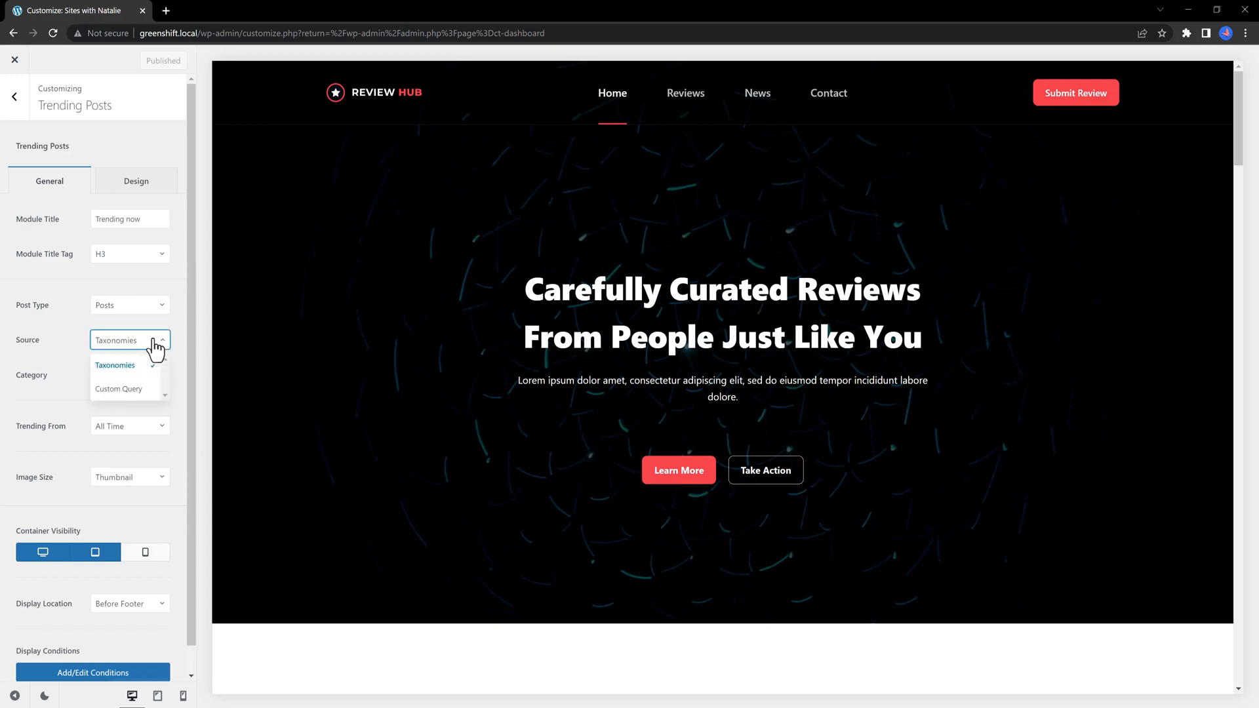
pyautogui.click(135, 390)
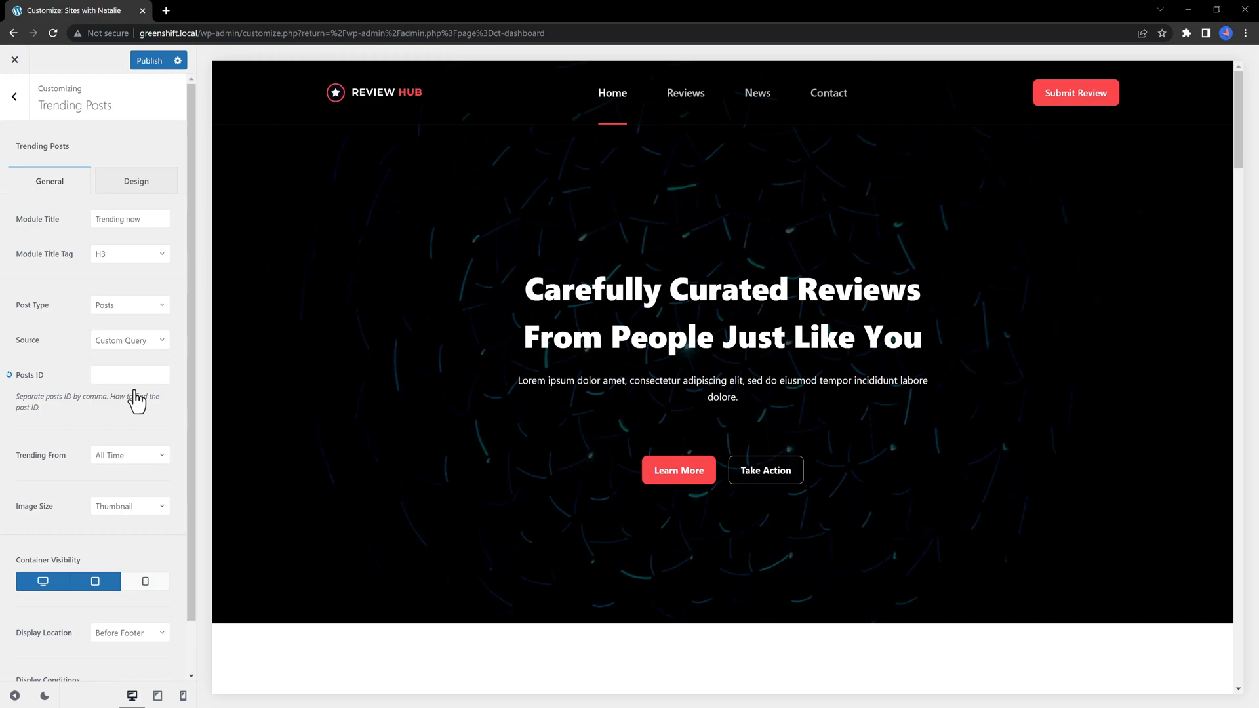
pyautogui.click(131, 375)
# - Review the Trending From, Image Size and display location options of the Trending Posts module, keeping the current values
pyautogui.click(136, 470)
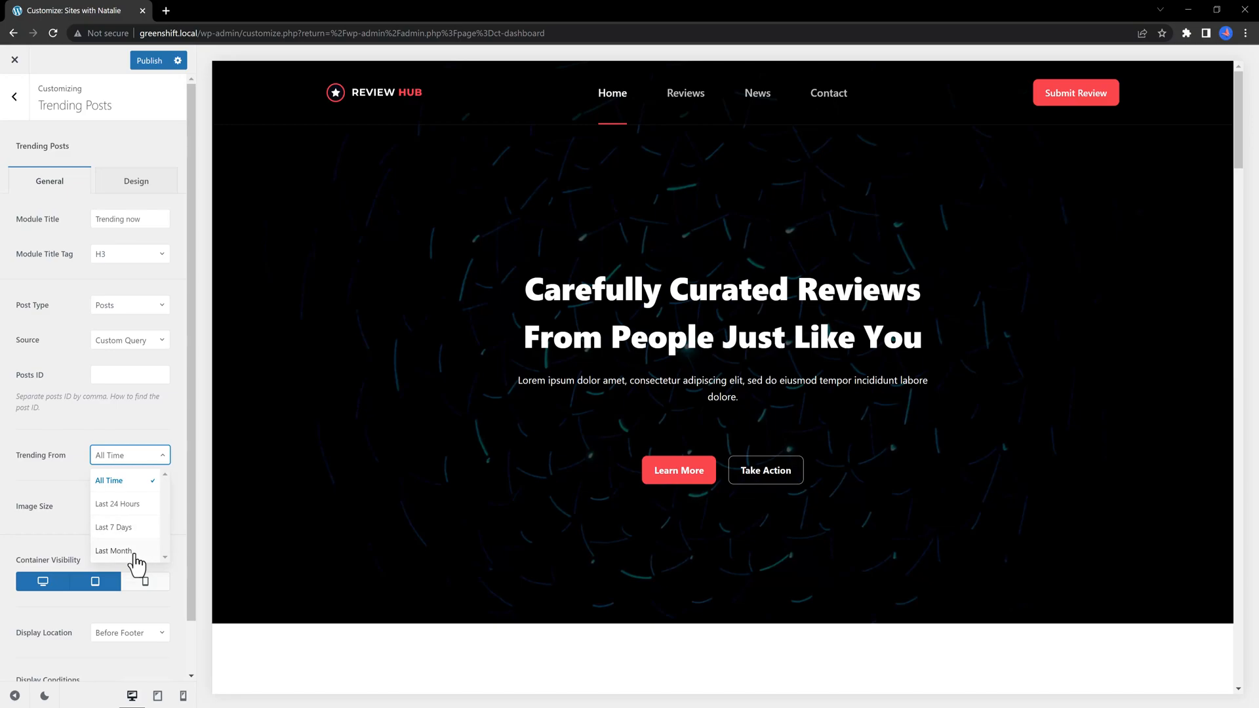
pyautogui.click(147, 513)
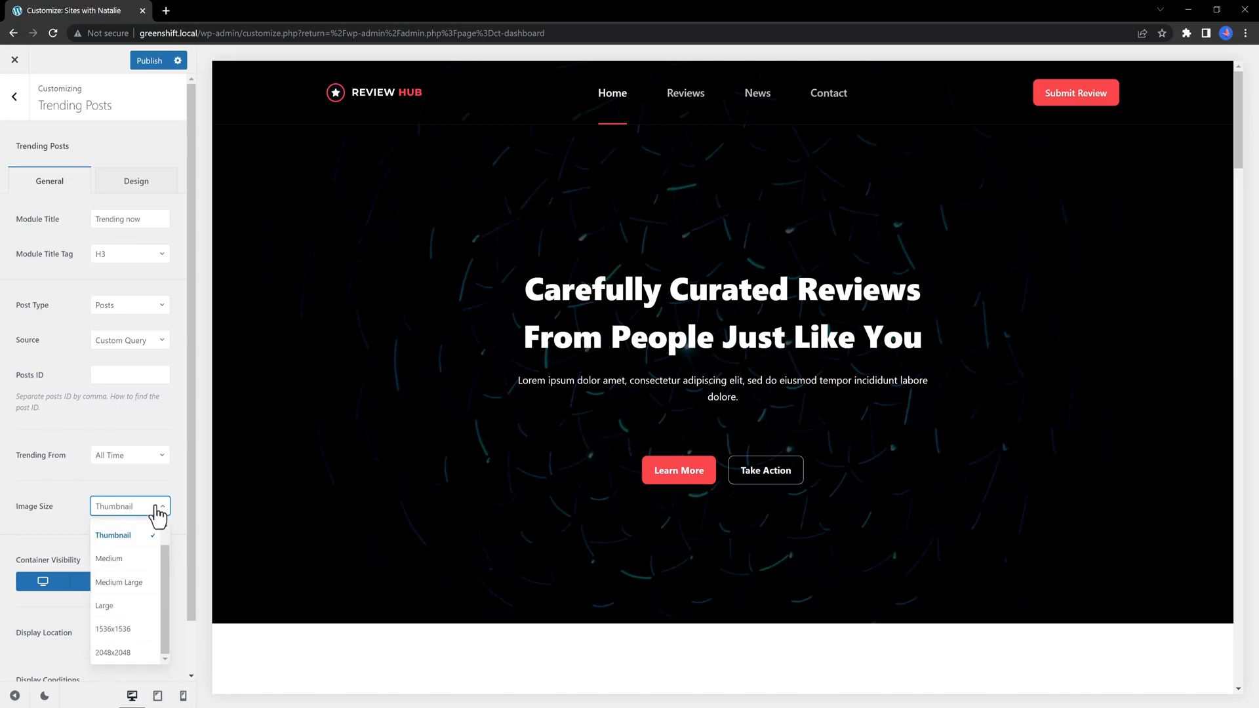
pyautogui.click(158, 514)
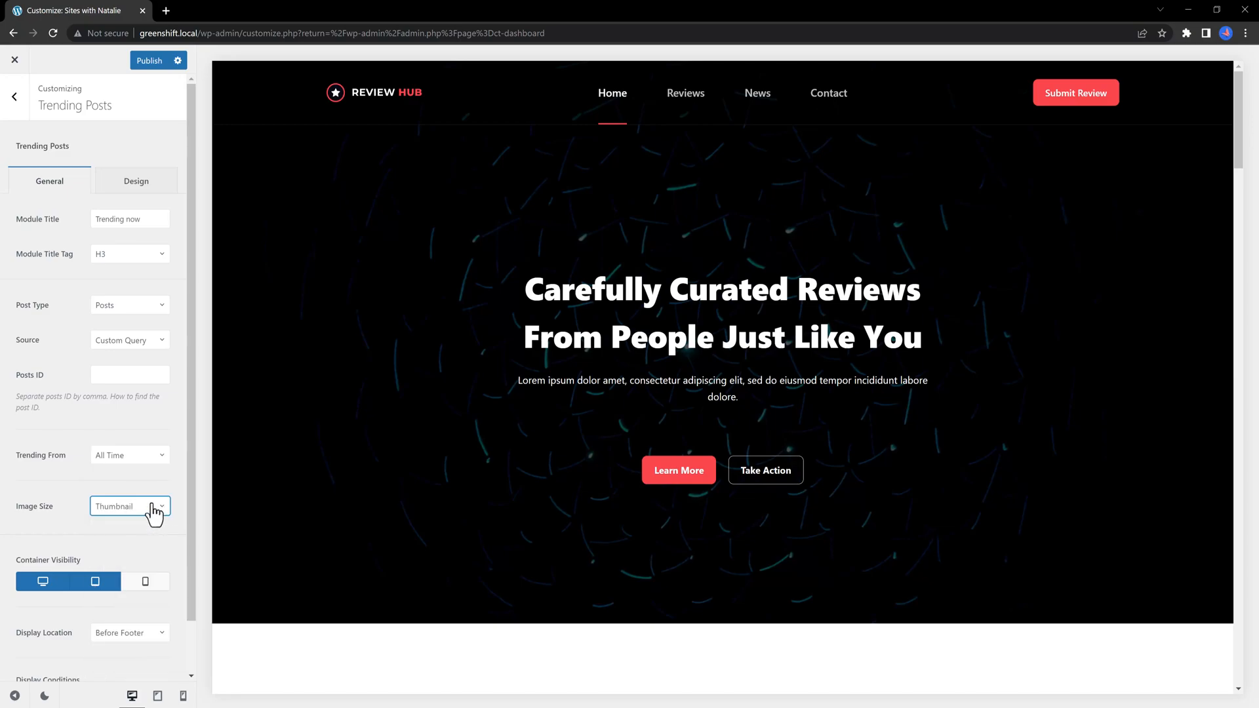
pyautogui.click(154, 513)
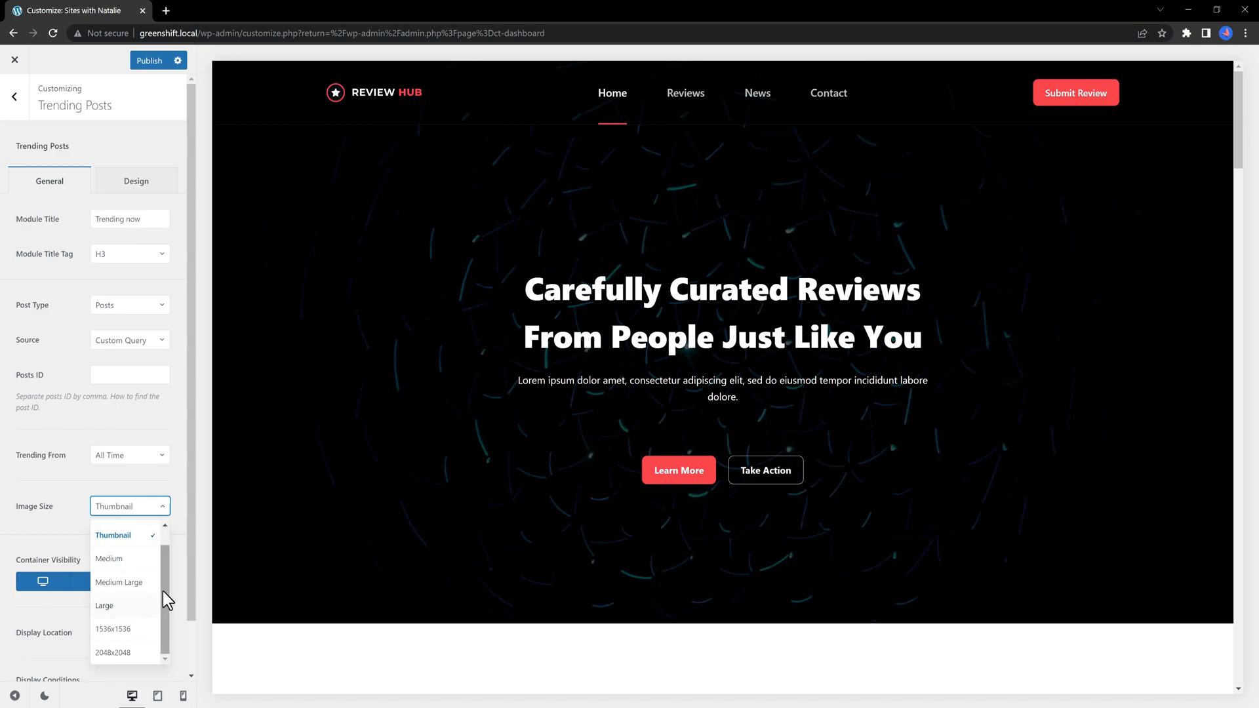
pyautogui.click(179, 579)
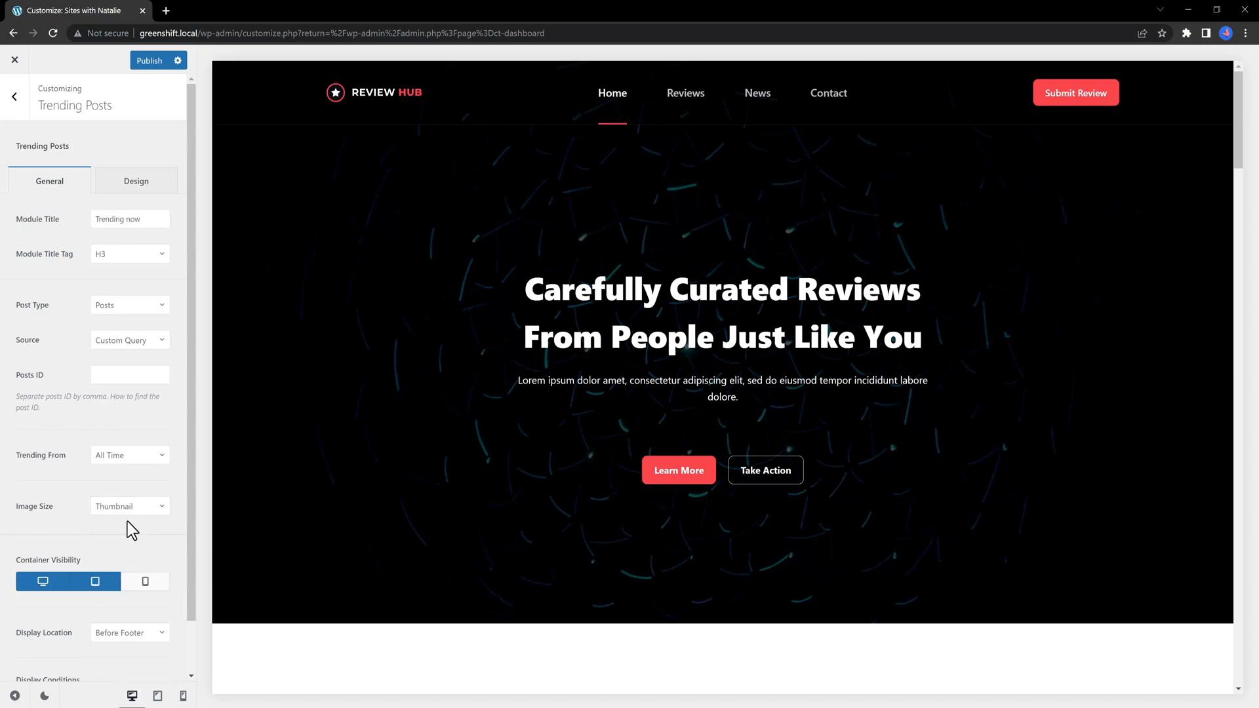
pyautogui.scroll(-1, 143, 565)
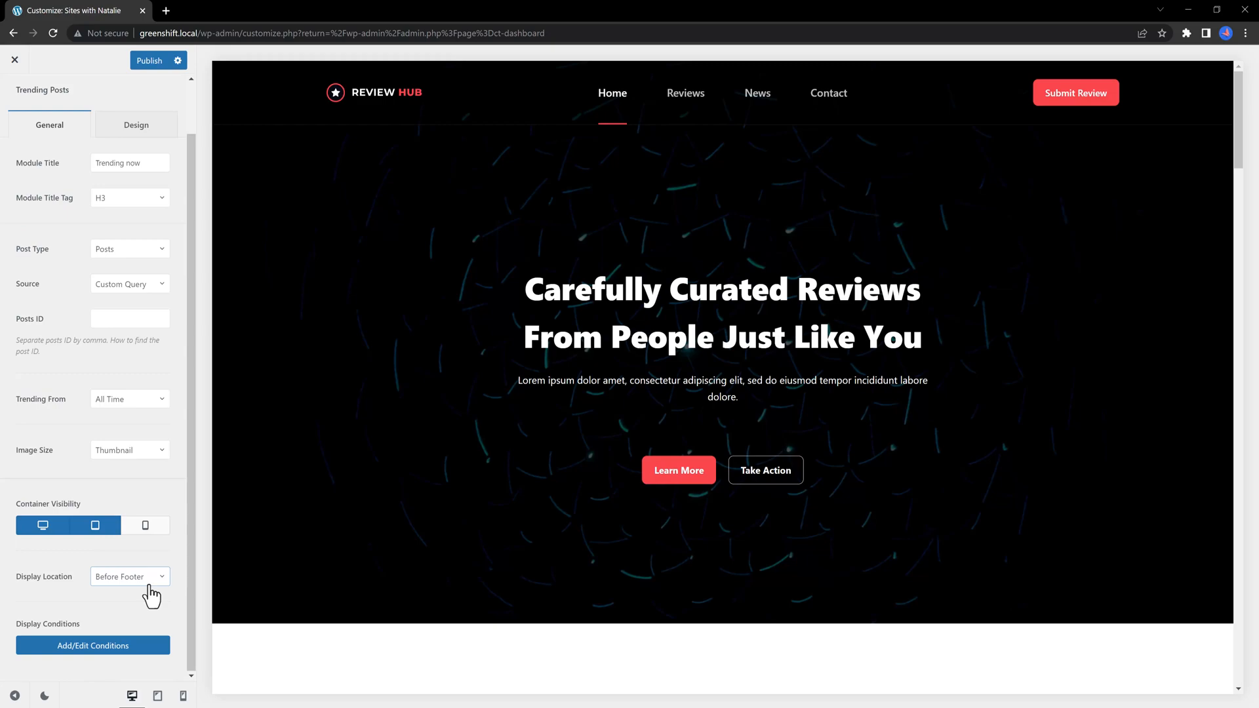
# - Examine the display location options and the display conditions of the Trending Posts module without saving any change
pyautogui.click(142, 581)
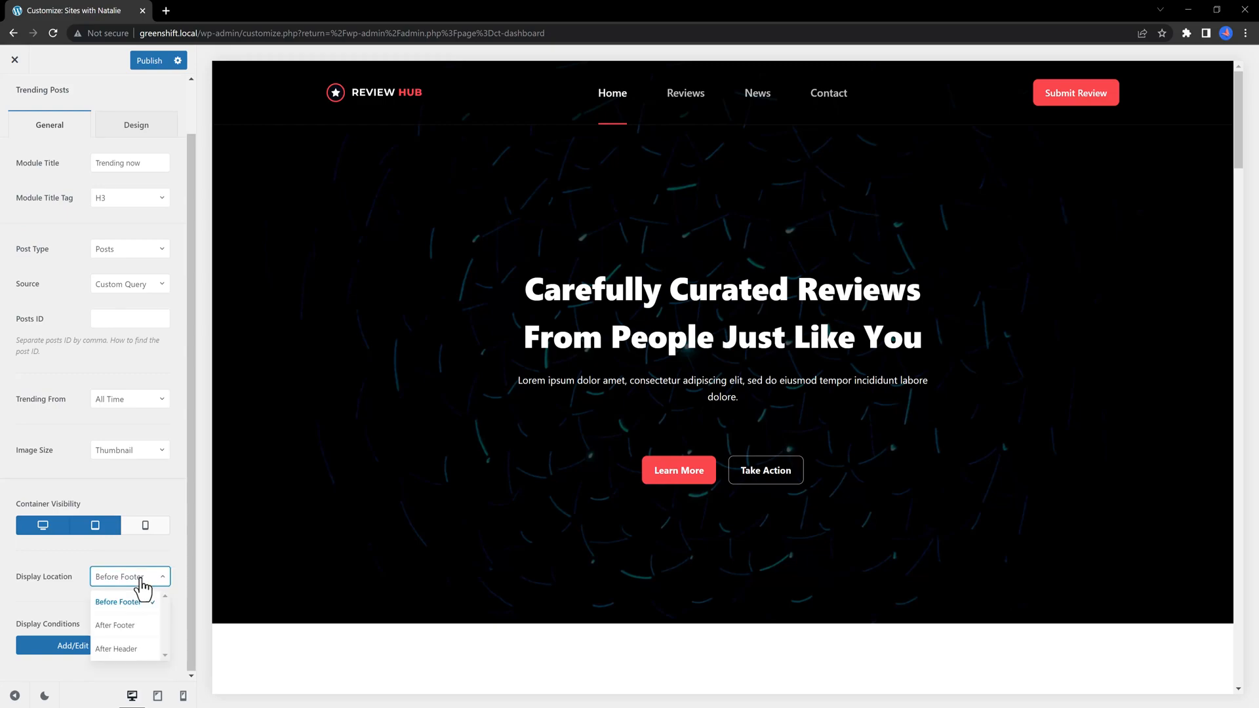
pyautogui.click(119, 607)
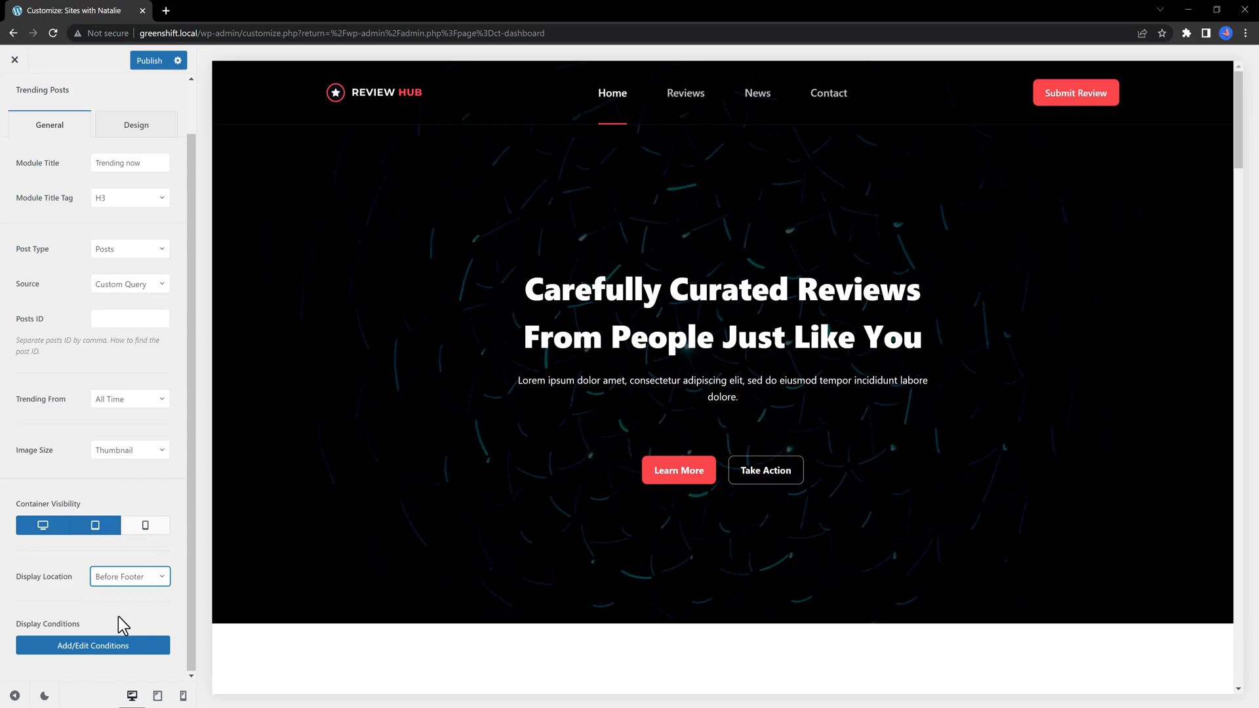
pyautogui.click(133, 648)
pyautogui.click(534, 366)
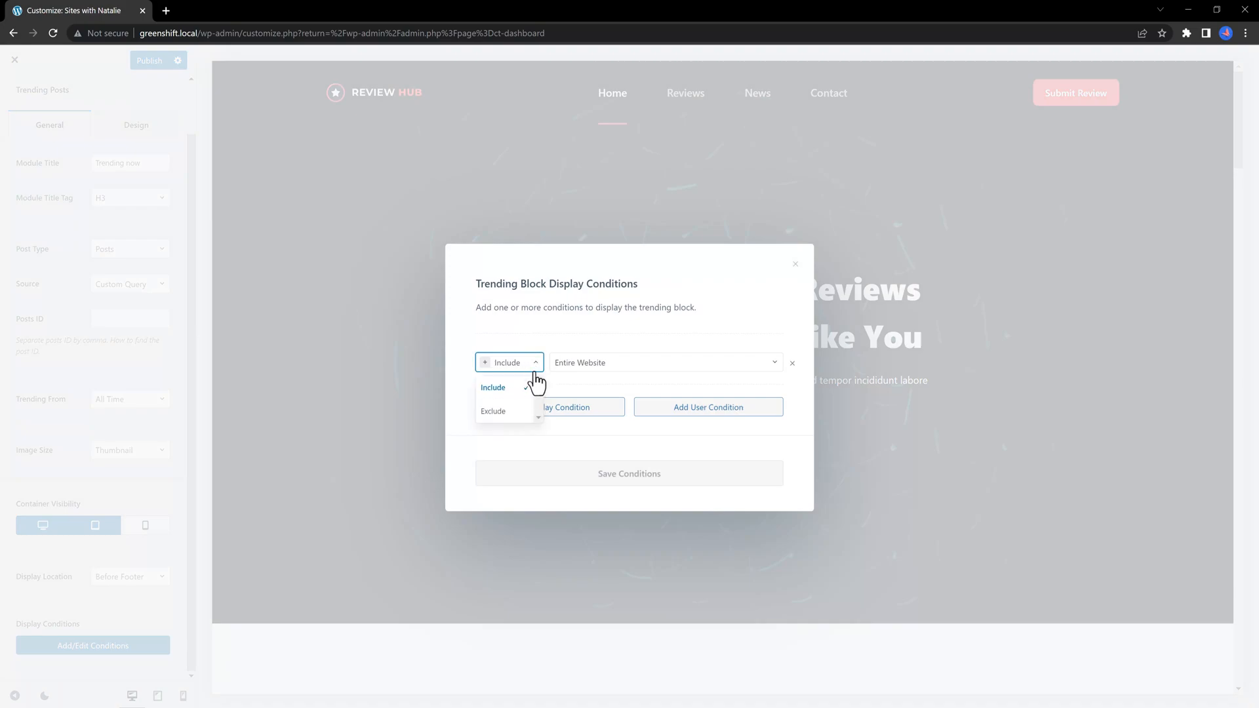
pyautogui.click(681, 364)
pyautogui.click(792, 362)
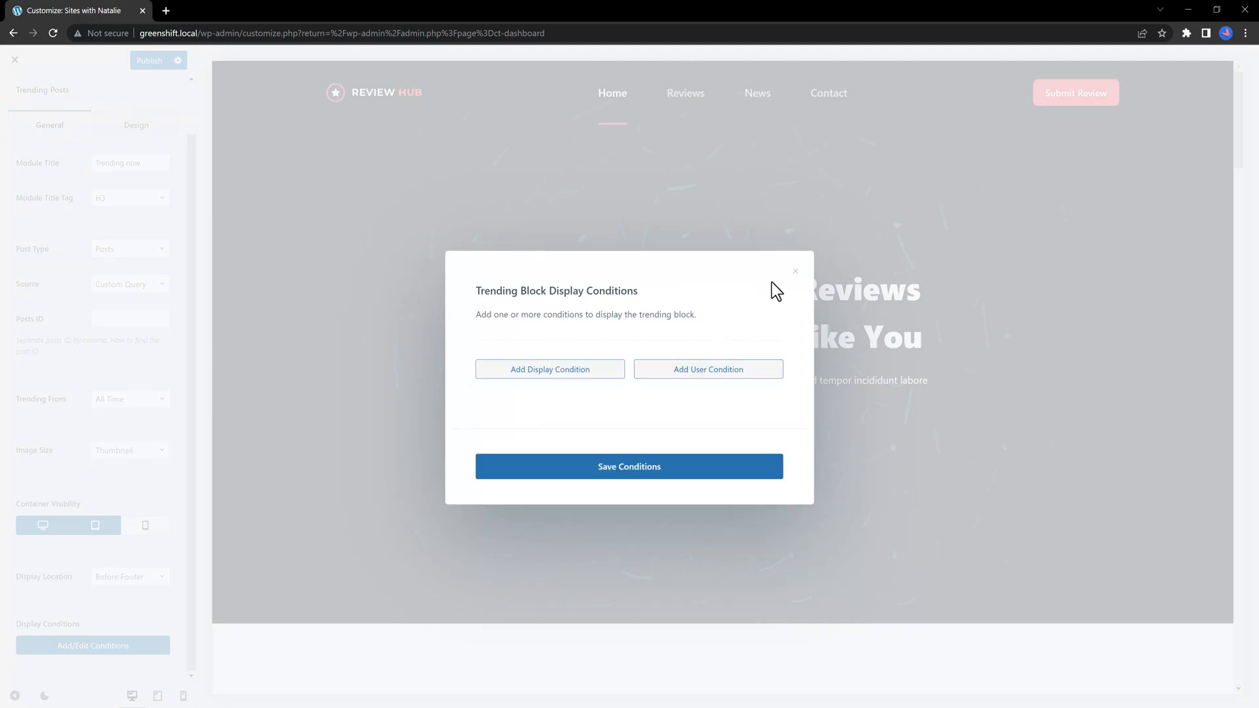
pyautogui.click(796, 270)
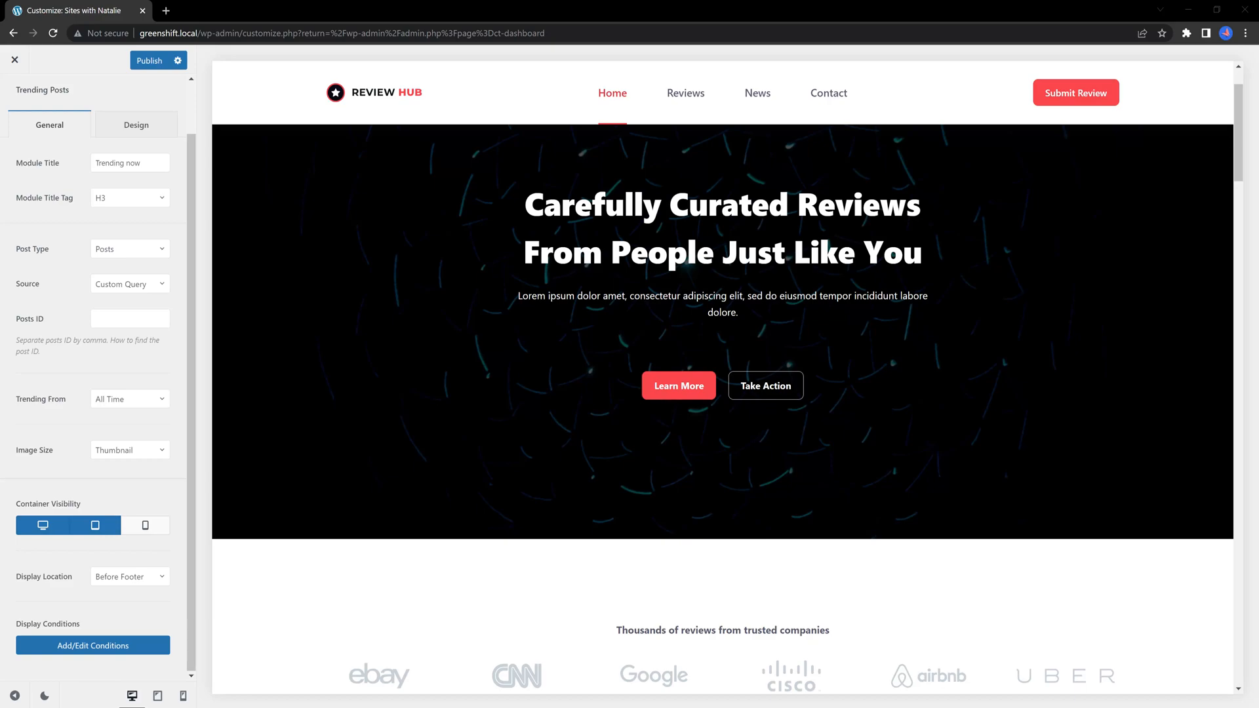
pyautogui.click(144, 579)
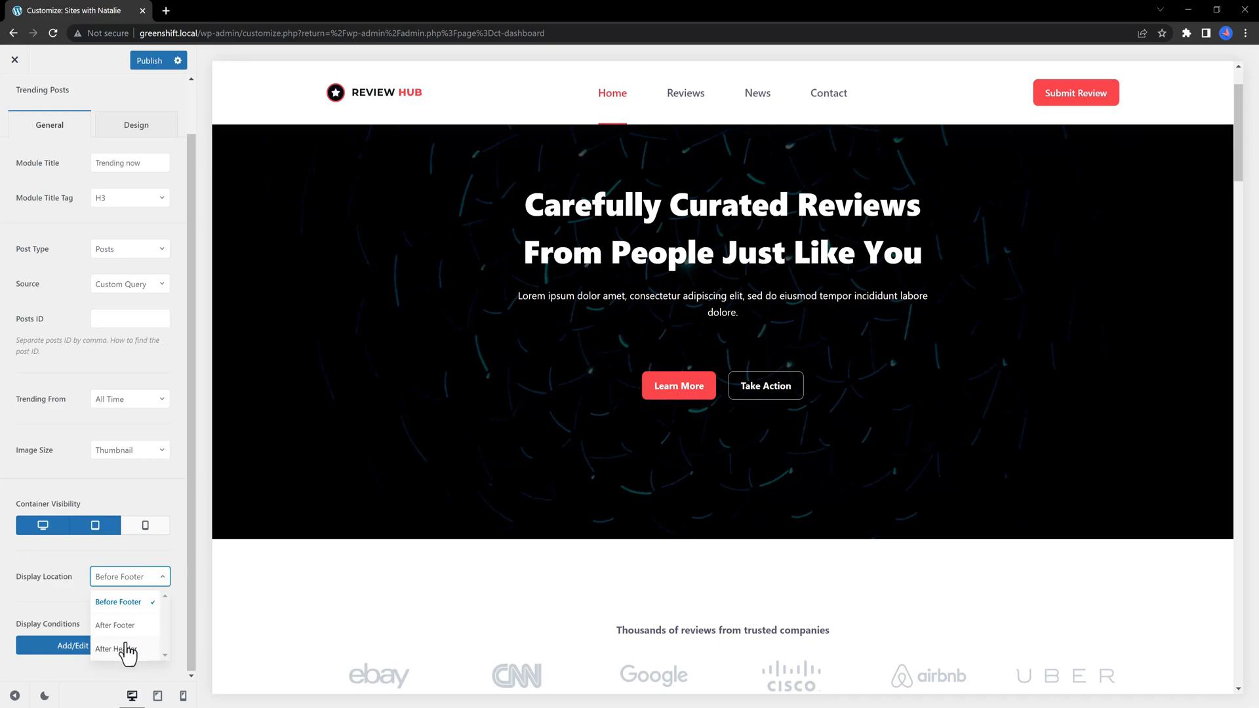
pyautogui.click(68, 583)
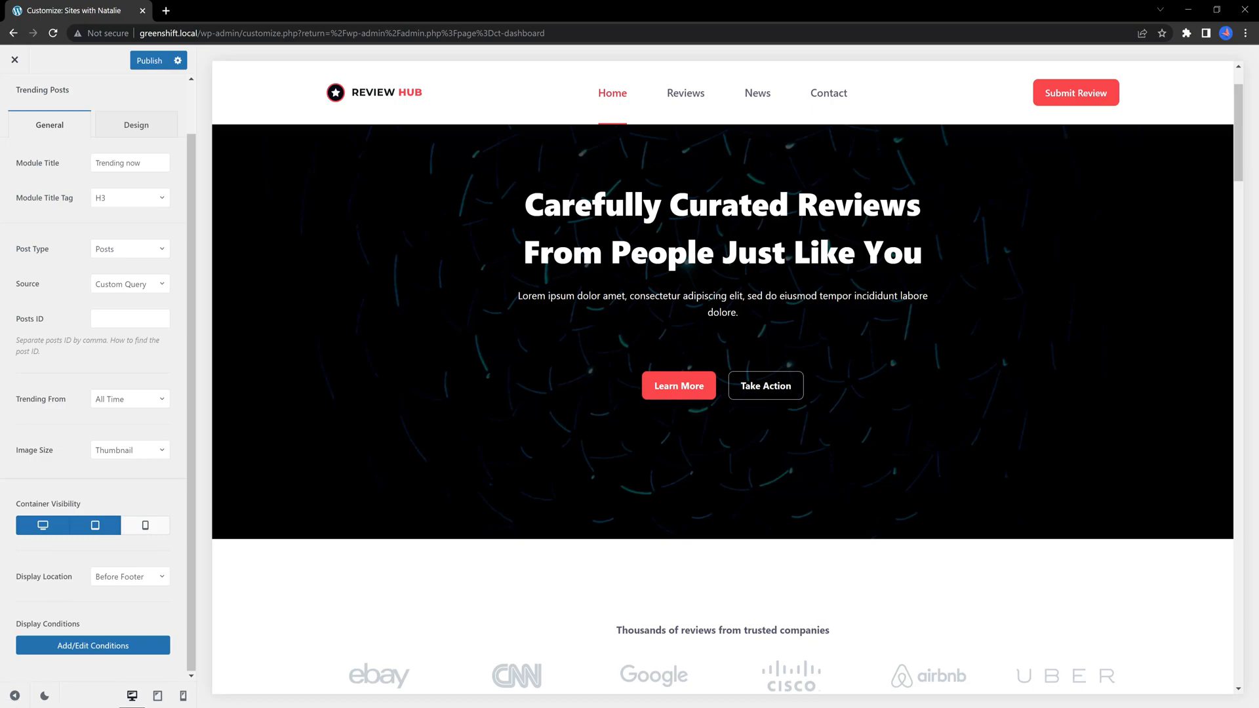
pyautogui.click(114, 647)
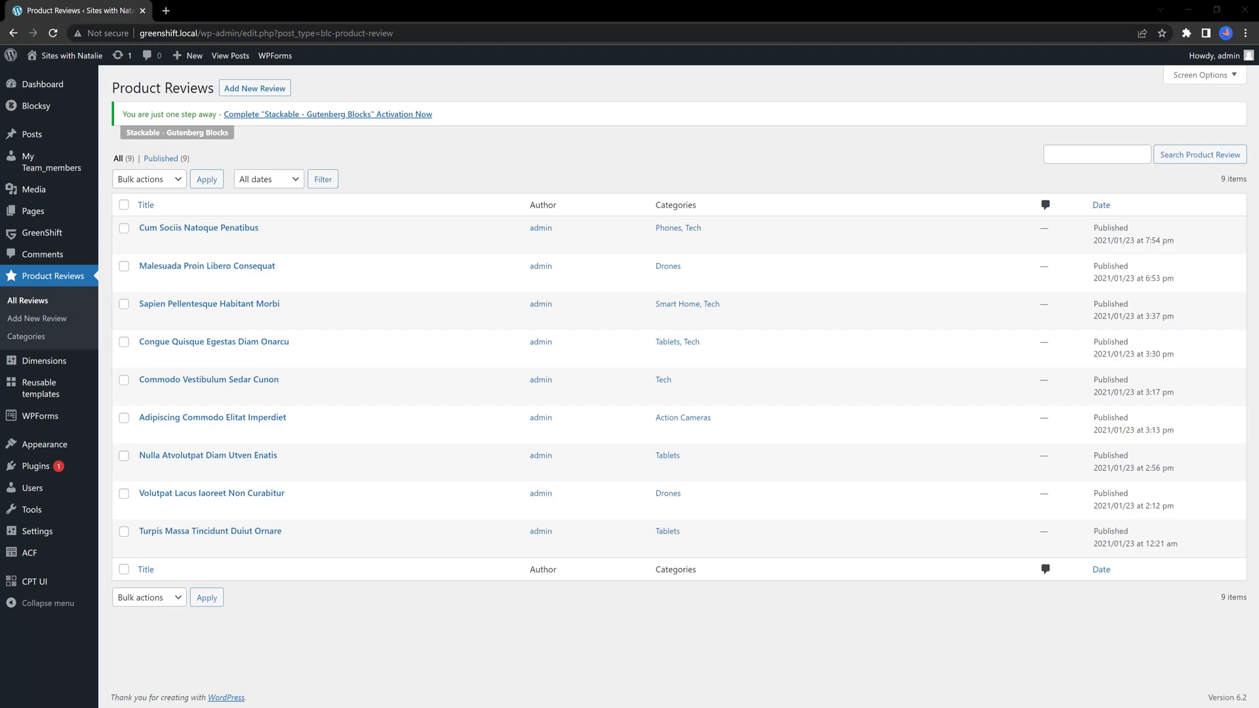
# - Open the product review "Cum Sociis Natoque Penatibus" for editing, select its tablet image and open the Blocksy page settings
pyautogui.click(147, 241)
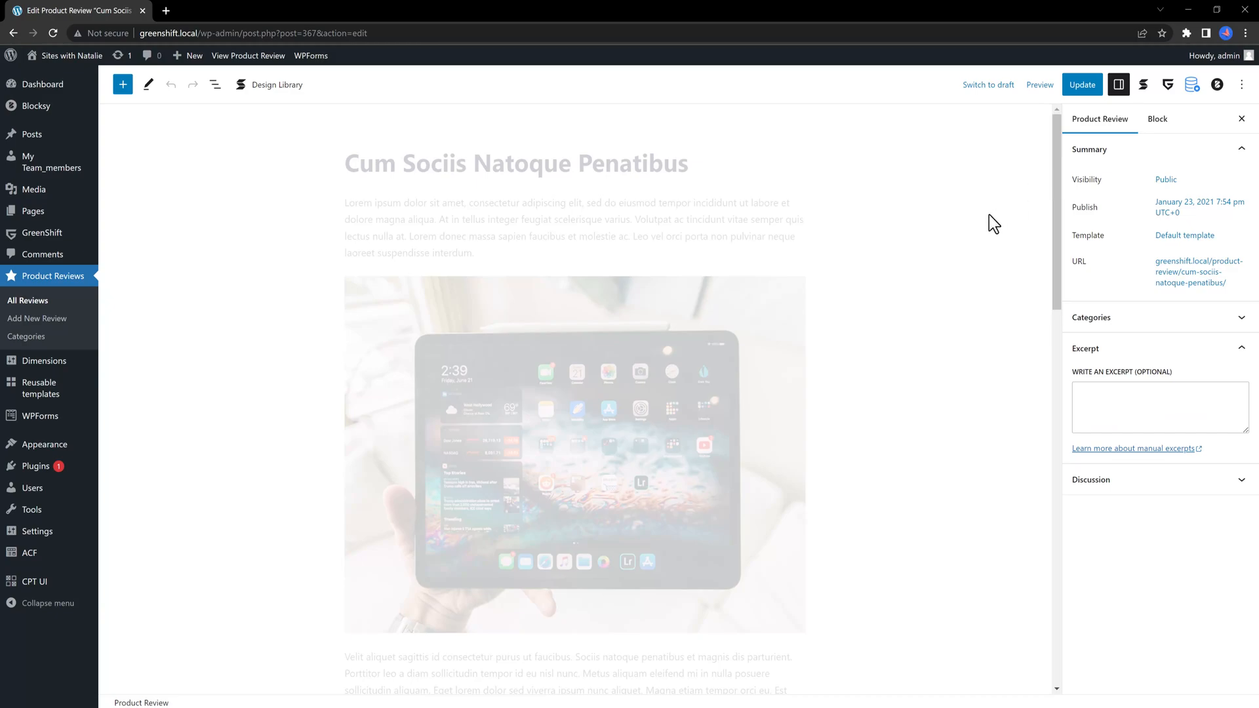
pyautogui.click(732, 317)
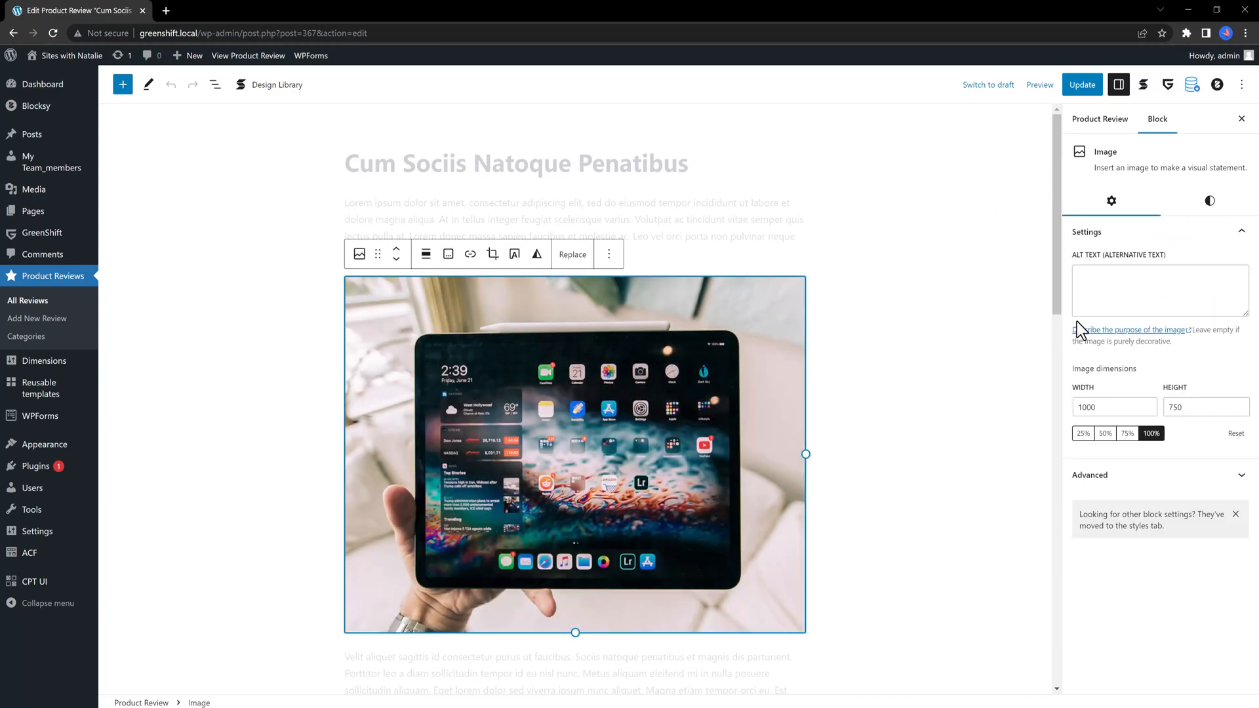
pyautogui.moveTo(1054, 300); pyautogui.dragTo(1057, 375)
pyautogui.click(1218, 84)
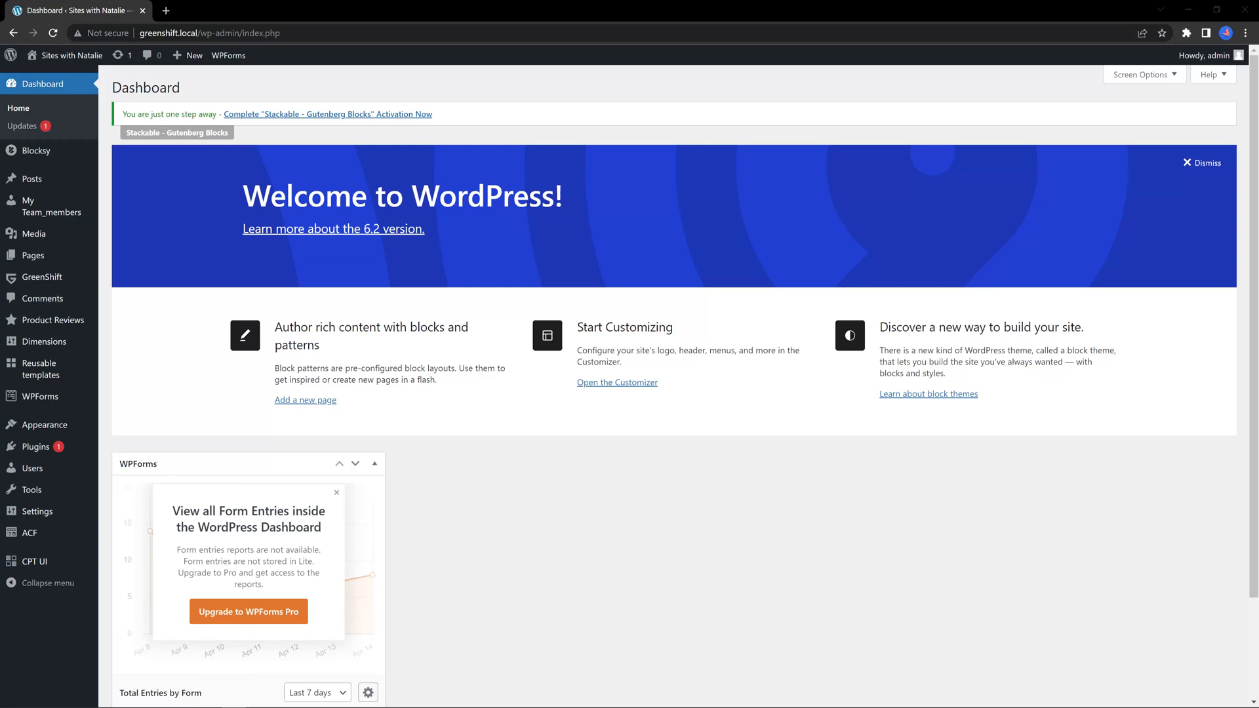
# - Create a new hook content block named "Tutorial Button"
pyautogui.click(130, 171)
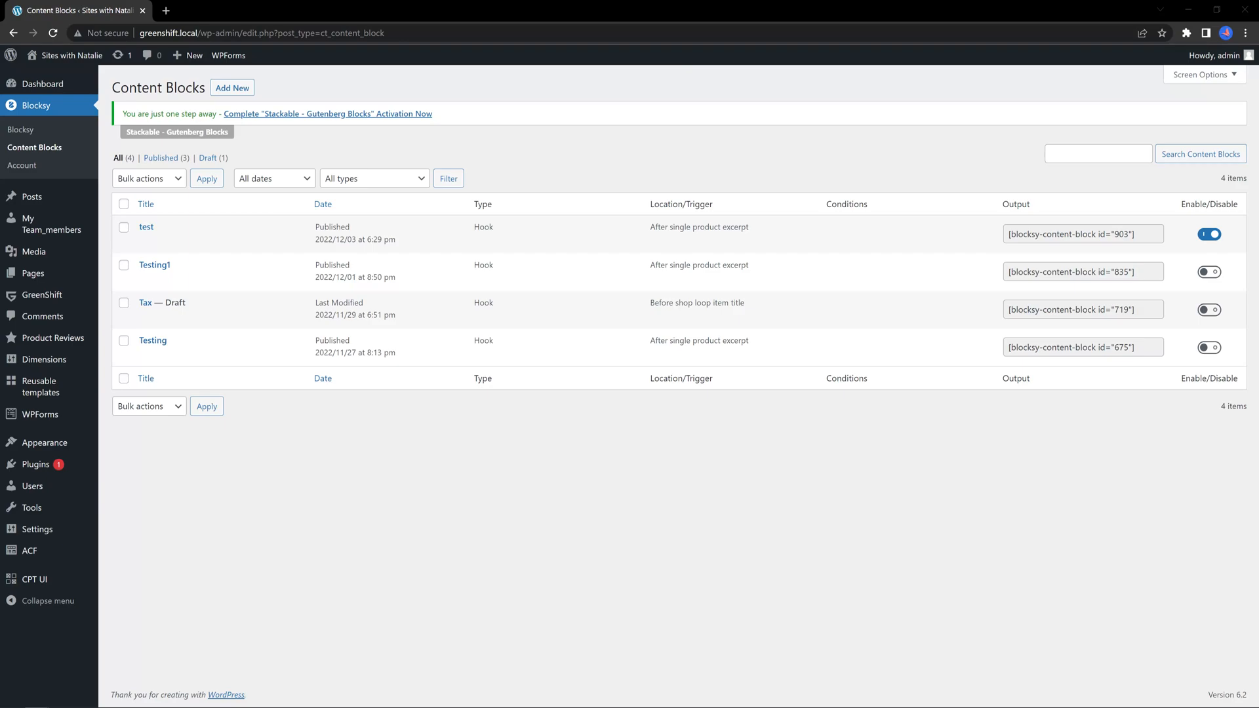
pyautogui.click(238, 97)
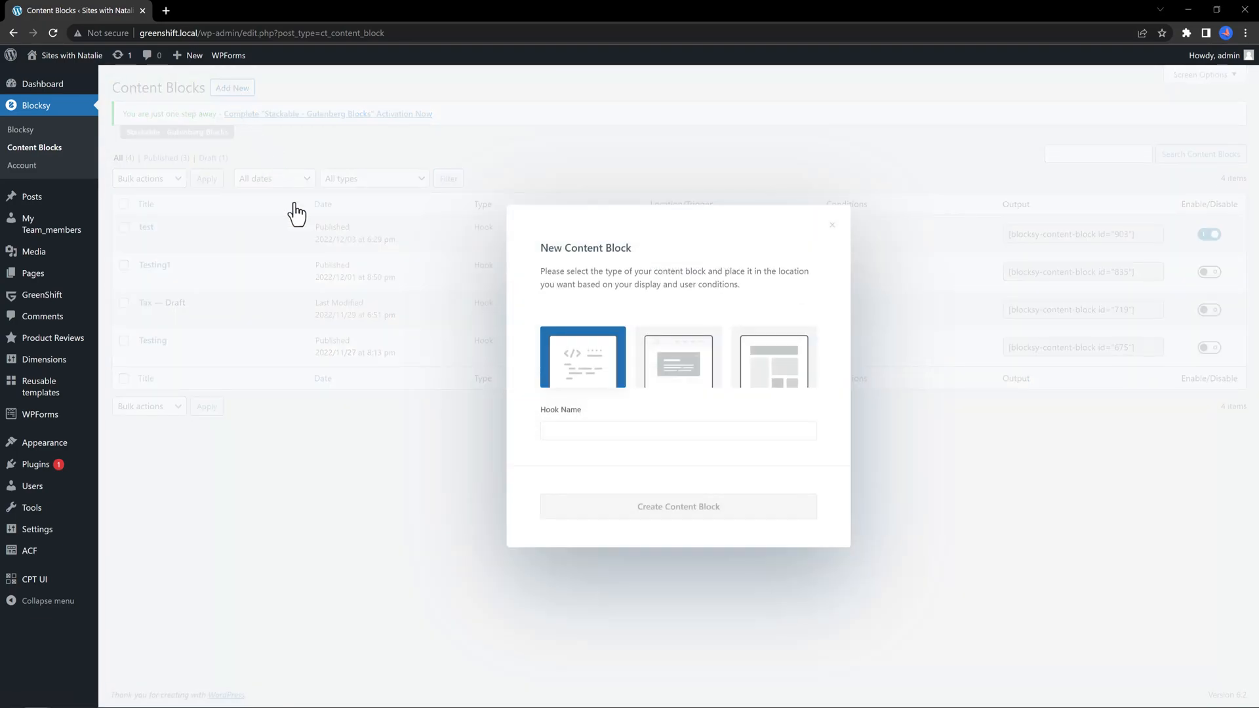
pyautogui.click(548, 433)
pyautogui.write('Tutorial Button')
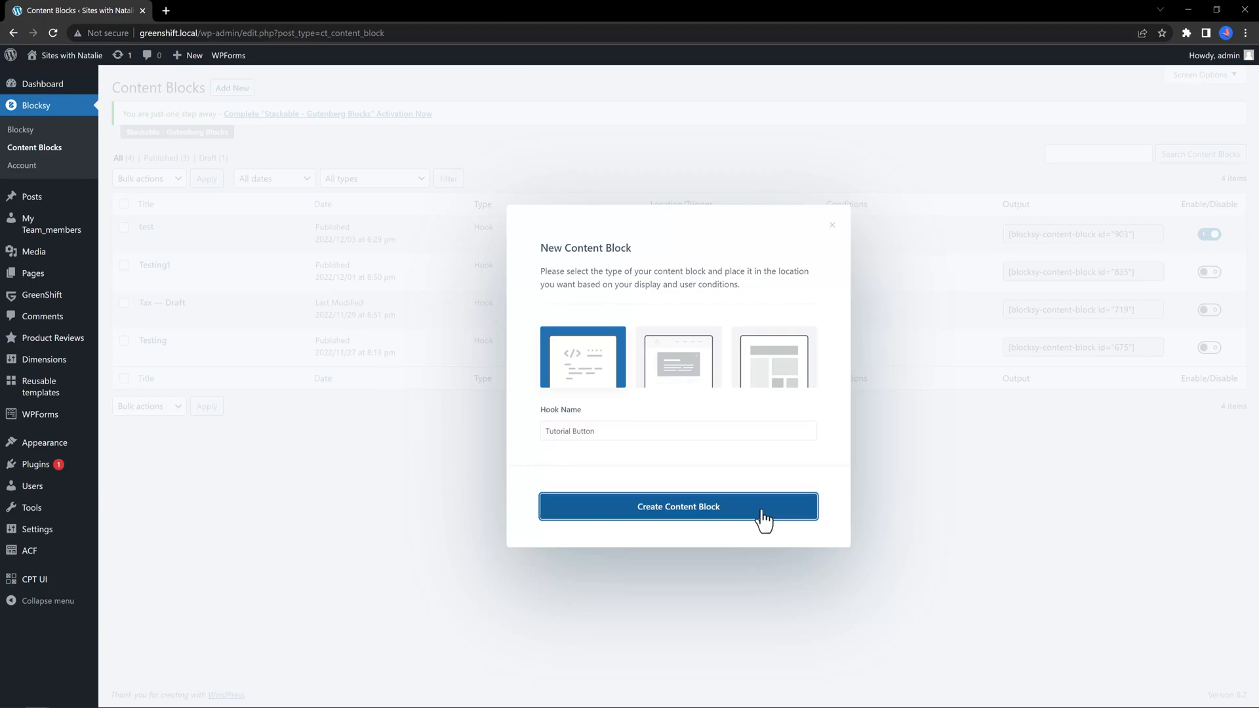
pyautogui.click(765, 518)
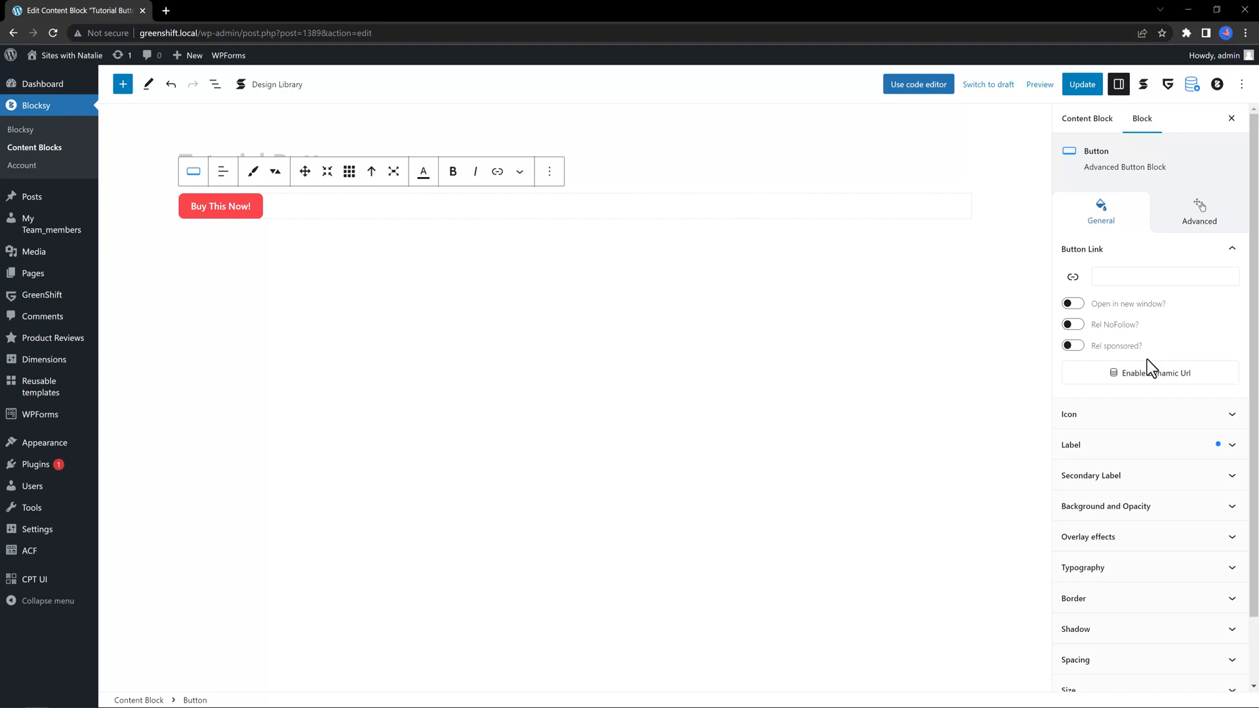
# - Set the location of the Tutorial Button content block to After featured image in the Blocksy page settings
pyautogui.click(1217, 84)
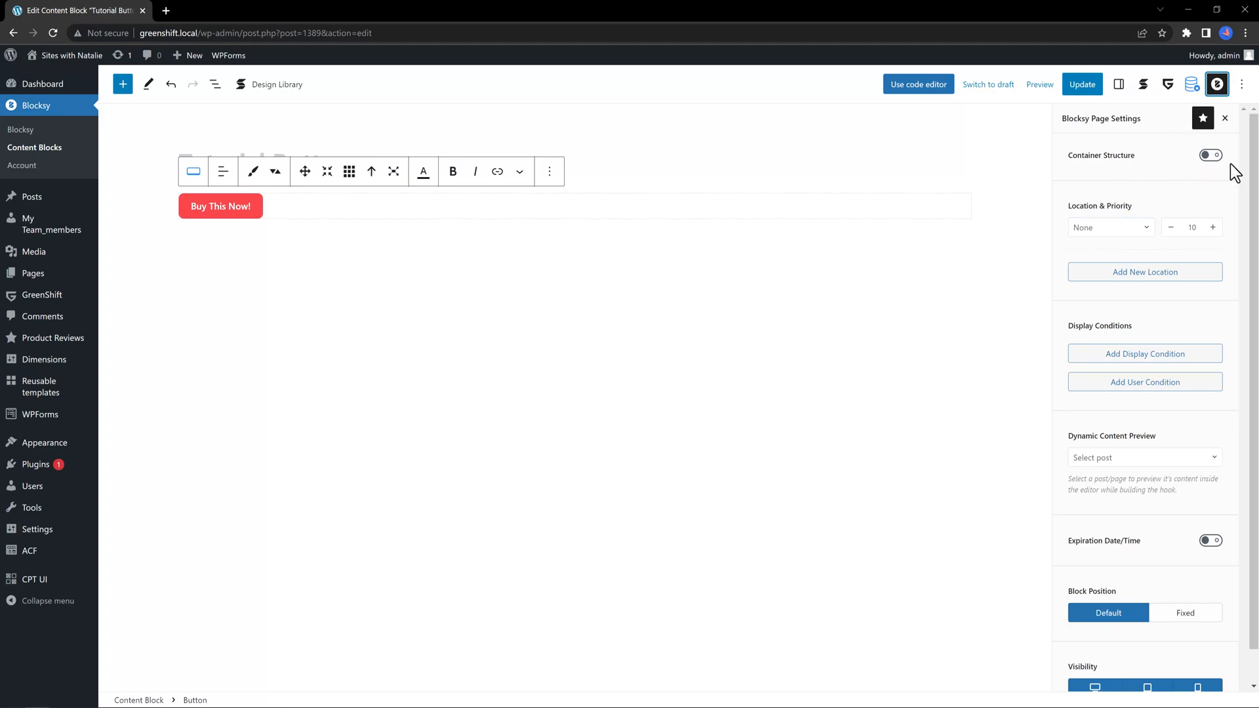
pyautogui.click(1117, 230)
pyautogui.moveTo(1217, 270)
pyautogui.mouseDown()
pyautogui.moveTo(1208, 255)
pyautogui.moveTo(1207, 270)
pyautogui.mouseUp()
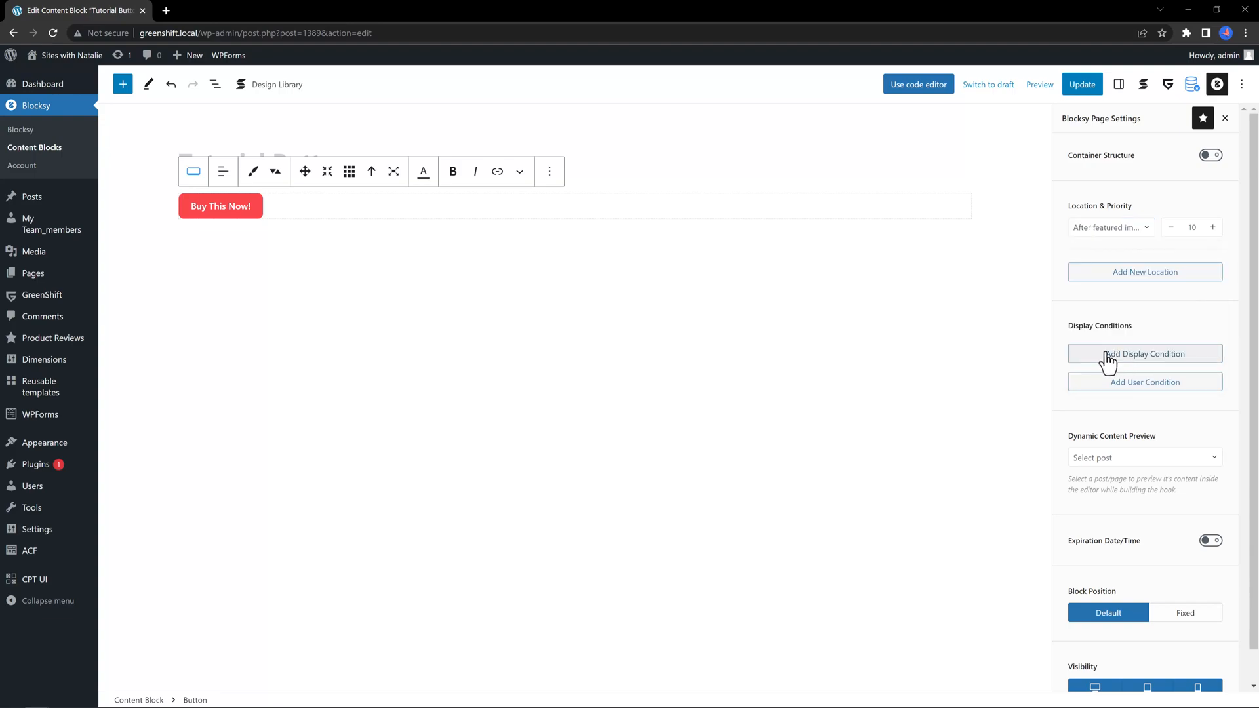
# - Add a display condition that includes Product Review Single to the content block and save the block
pyautogui.click(1105, 355)
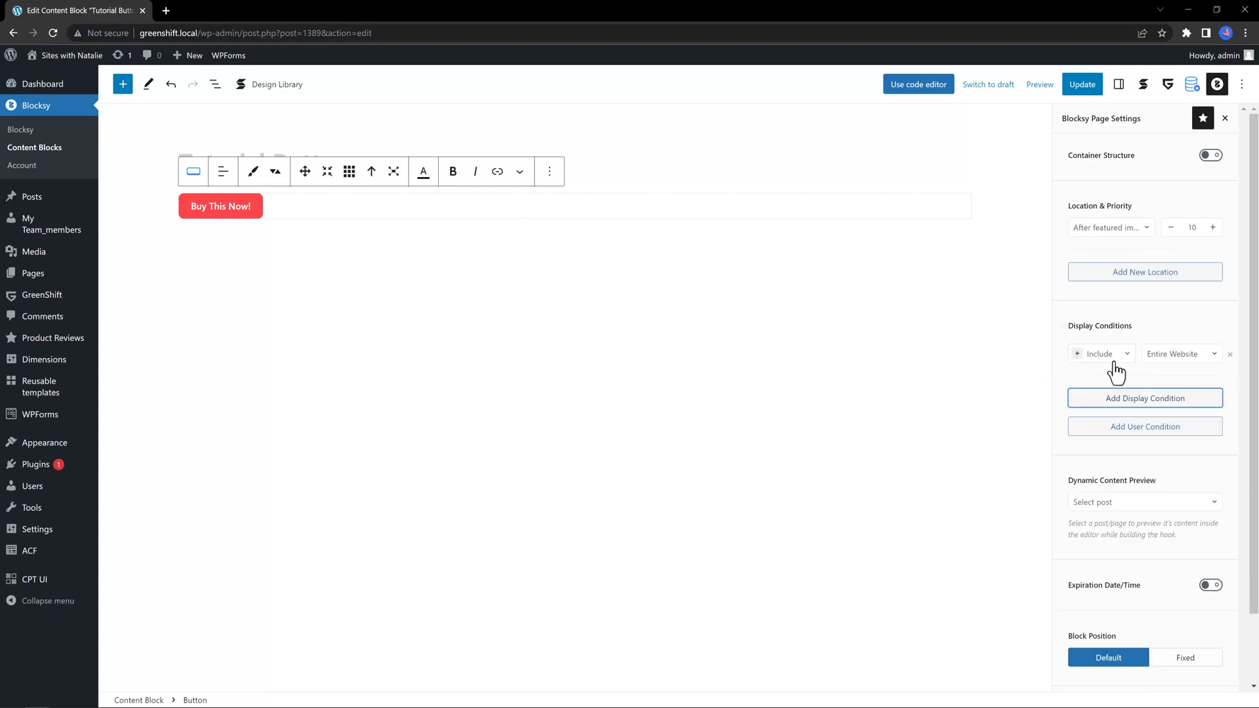
pyautogui.click(1126, 358)
pyautogui.click(1092, 387)
pyautogui.click(1181, 354)
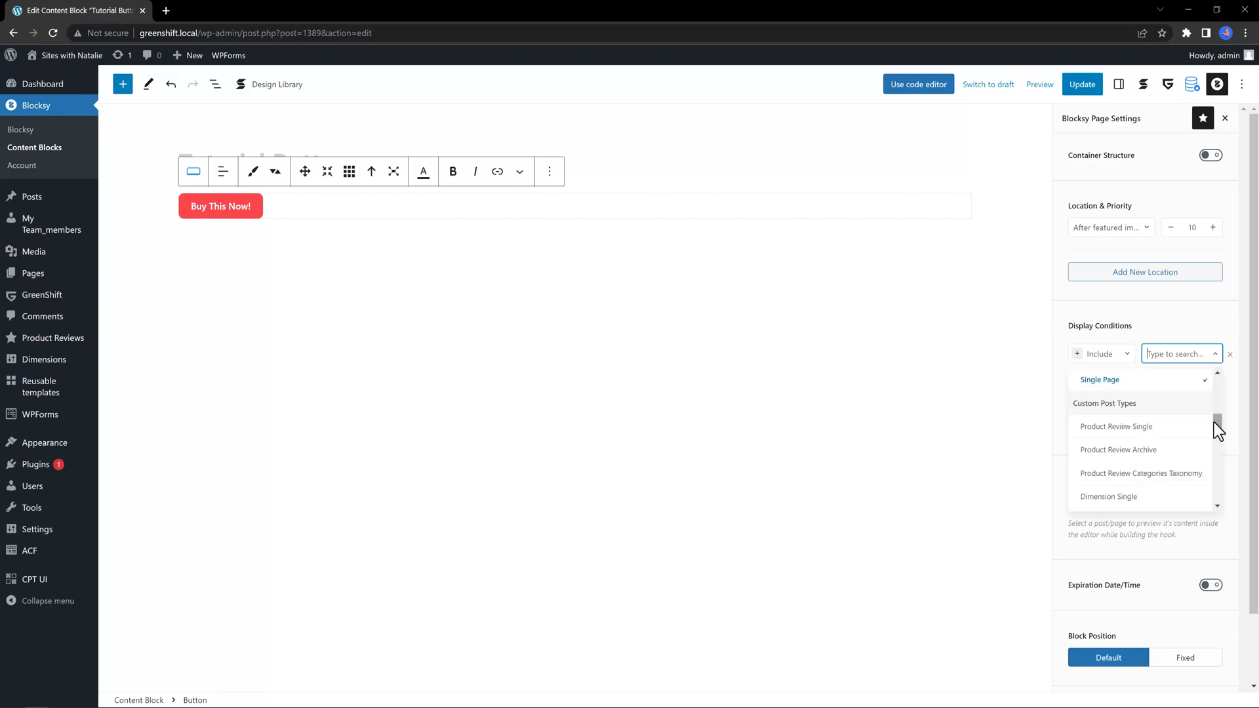
pyautogui.click(1135, 428)
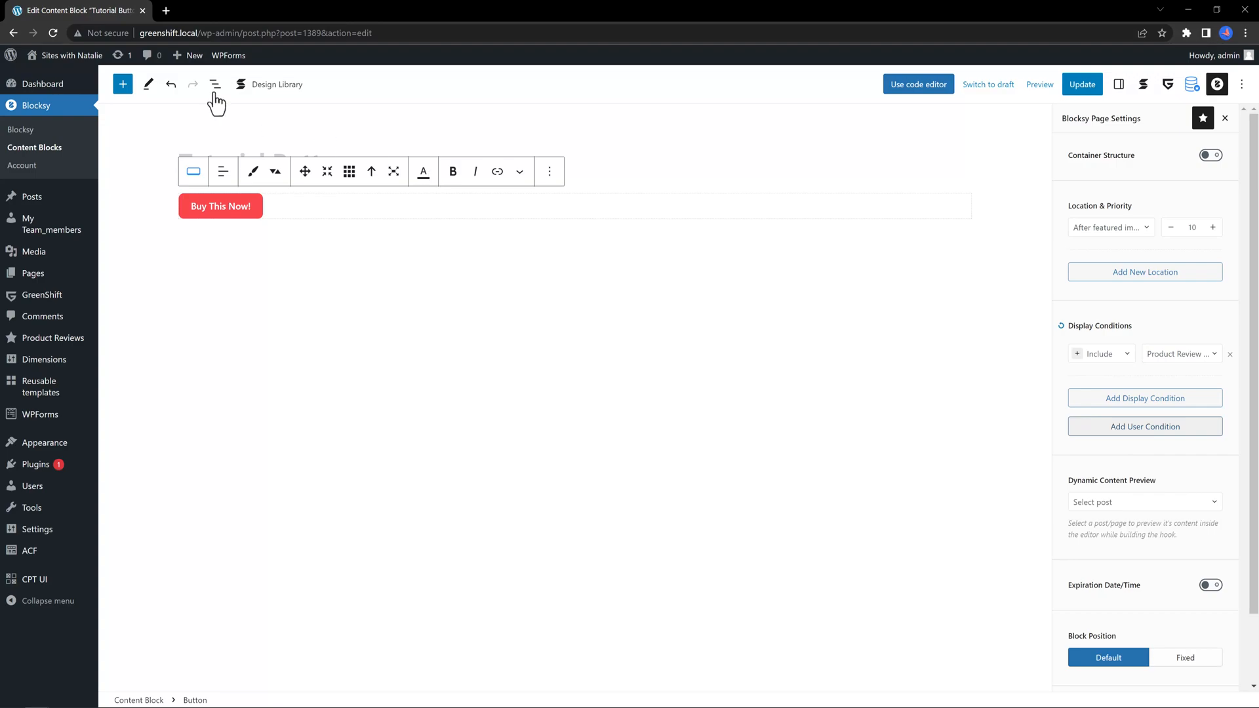
pyautogui.hotkey('ctrl', 's')
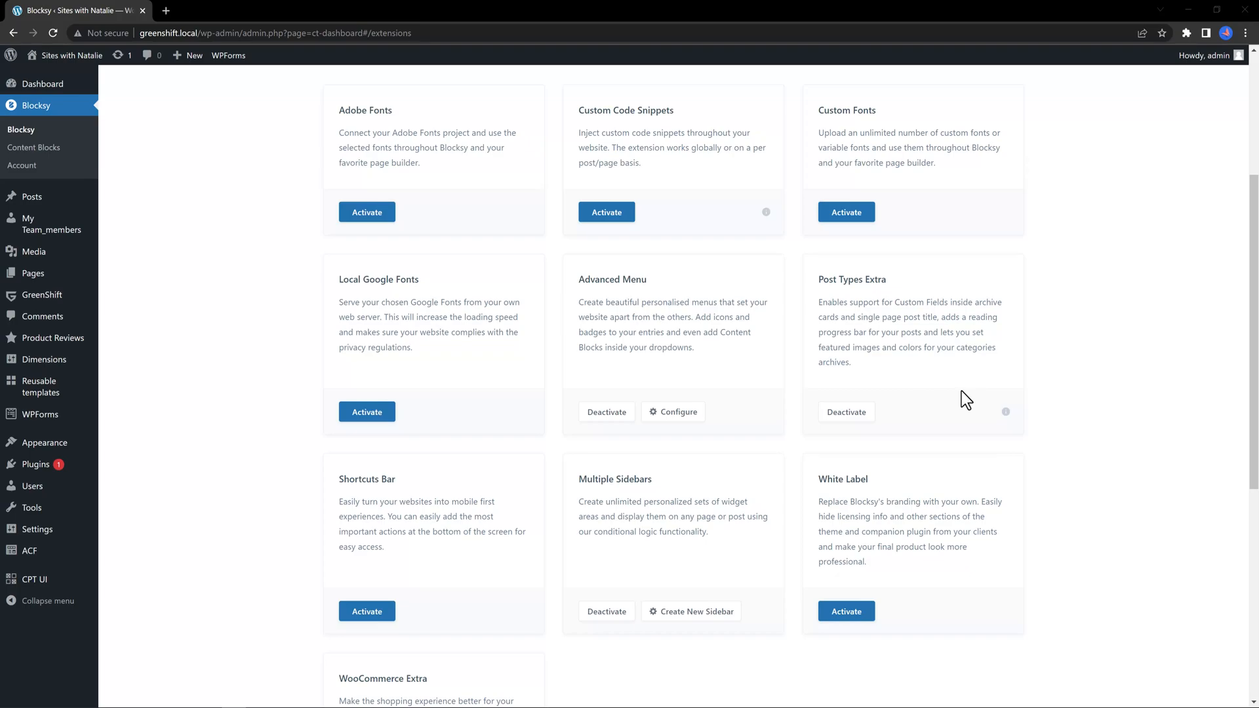
# - Open the Hot post category for editing and check its featured image setting
pyautogui.click(134, 216)
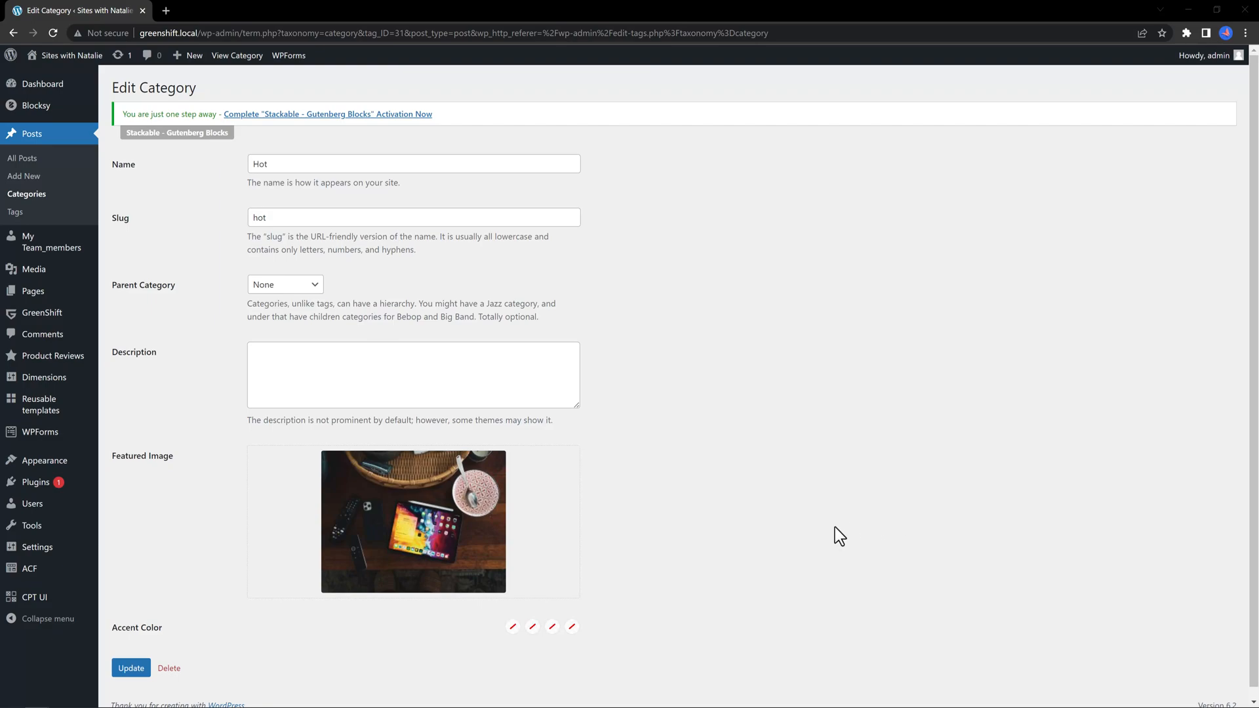
pyautogui.moveTo(390, 589)
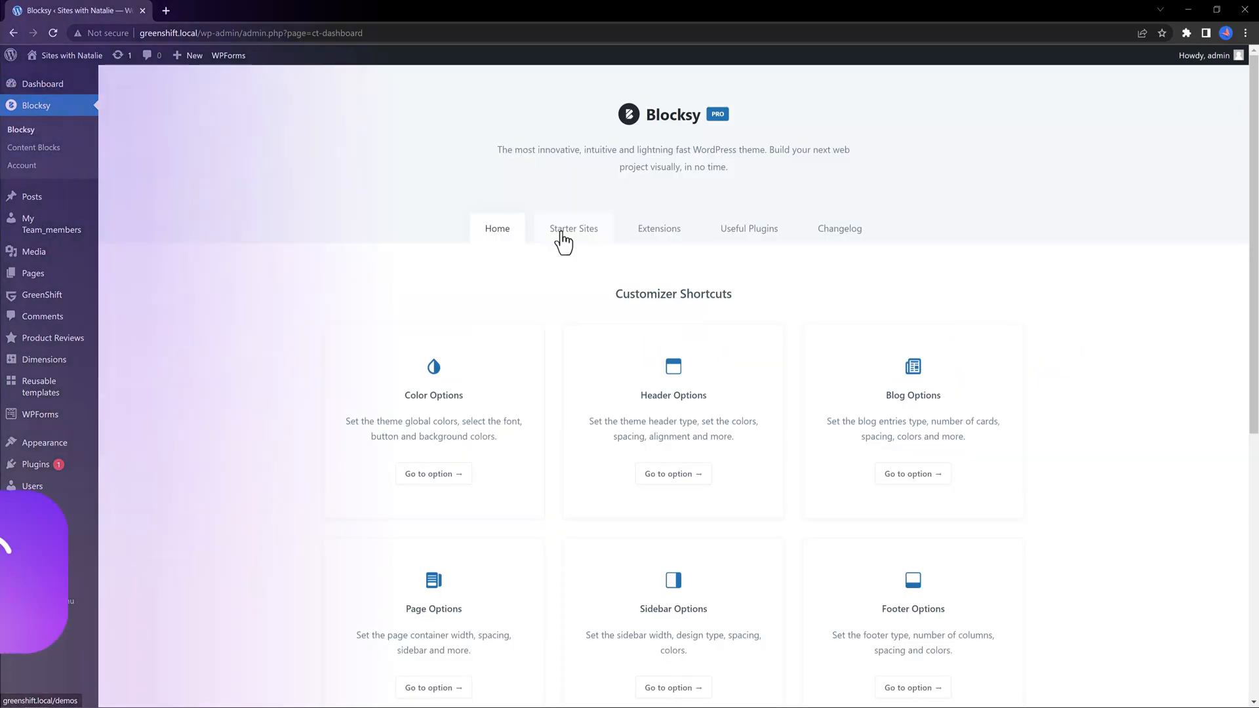
# - Browse the Blocksy starter sites and preview the Photo Studio demo, looking through its page
pyautogui.click(563, 241)
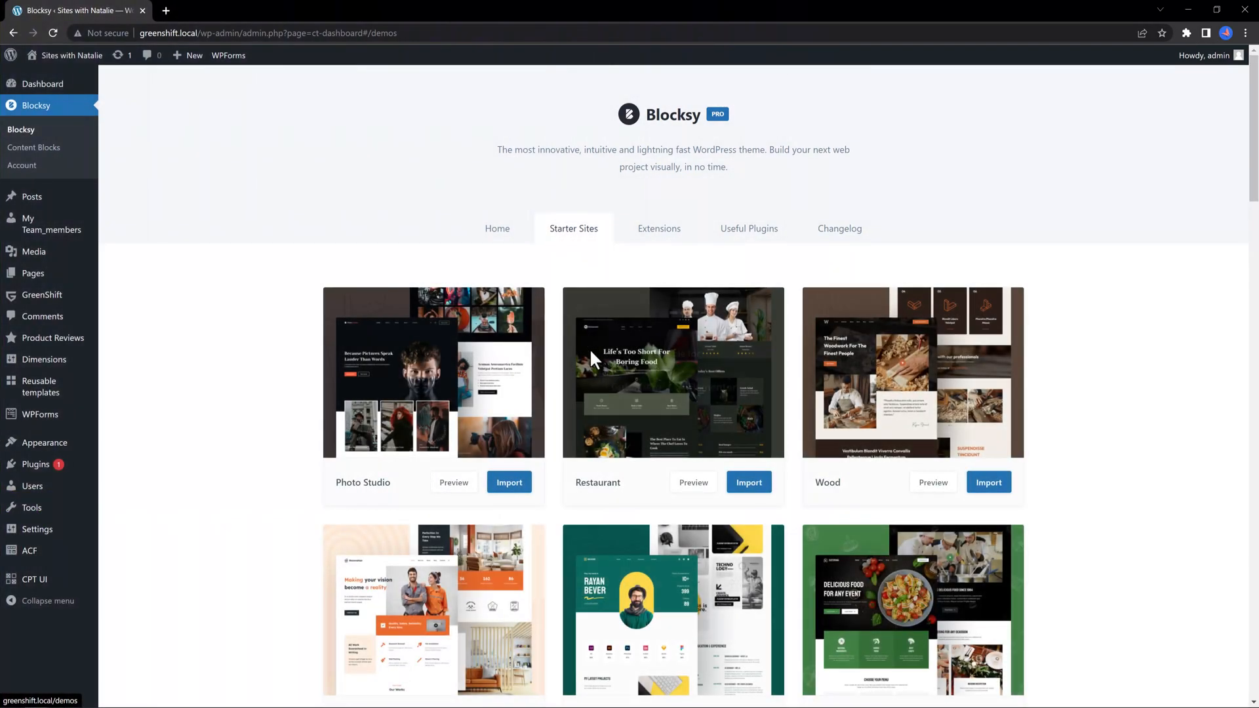
pyautogui.scroll(-8, 627, 486)
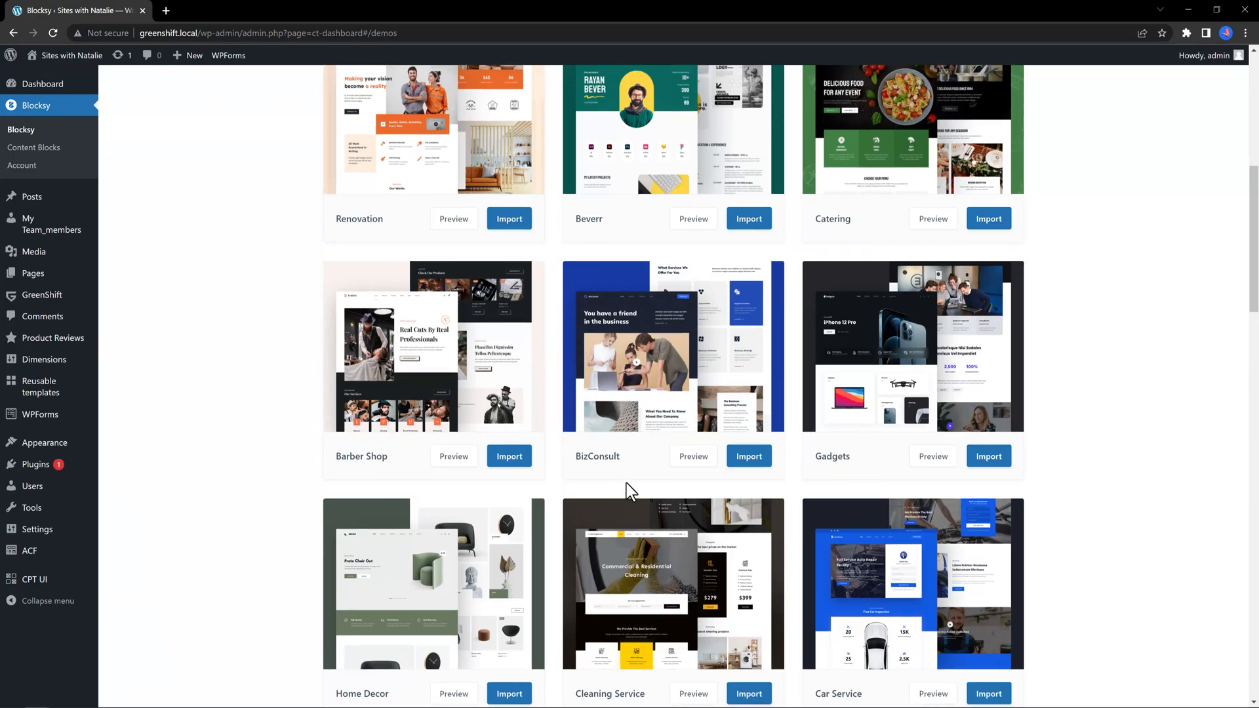
pyautogui.scroll(5, 627, 491)
pyautogui.scroll(3, 433, 387)
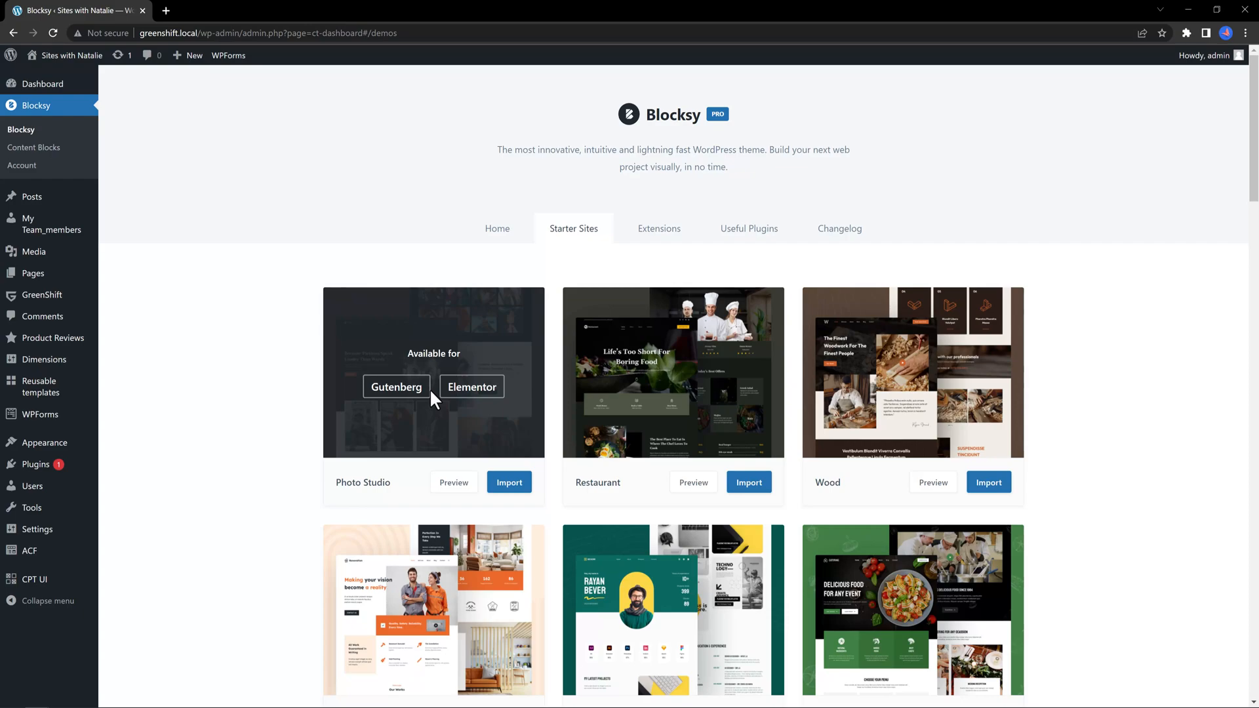
pyautogui.click(461, 482)
pyautogui.scroll(-8, 494, 471)
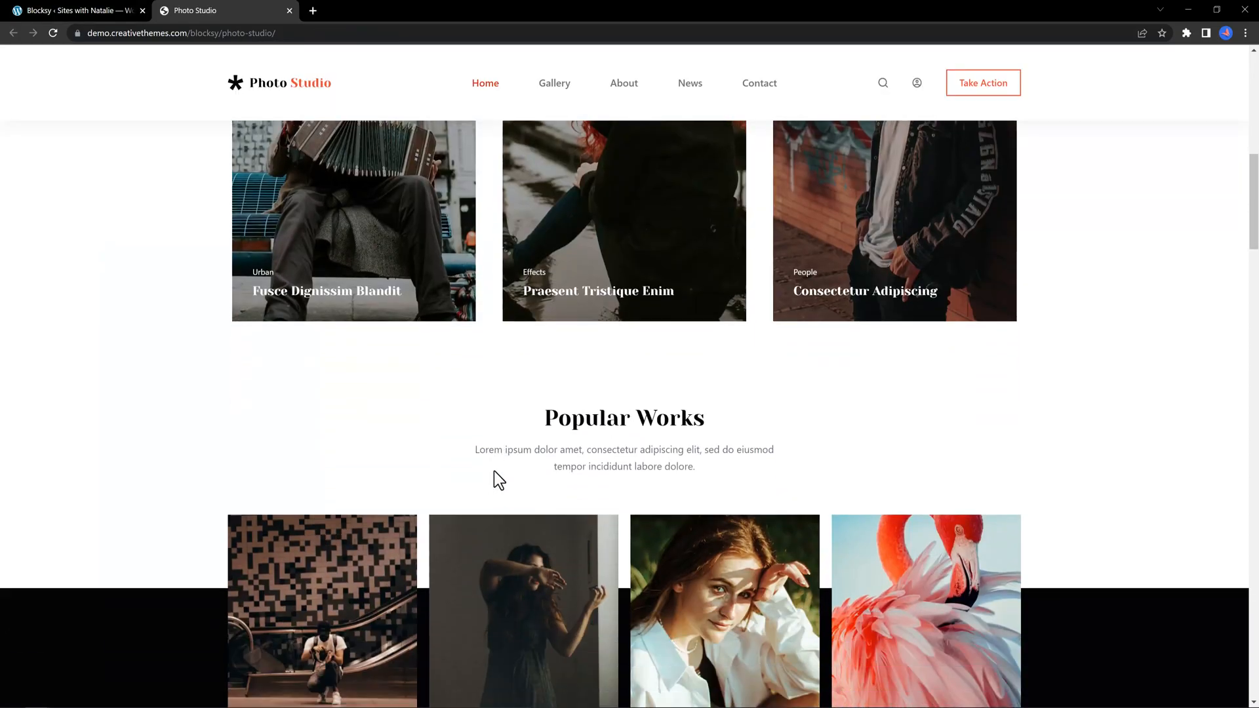
pyautogui.scroll(-4, 494, 471)
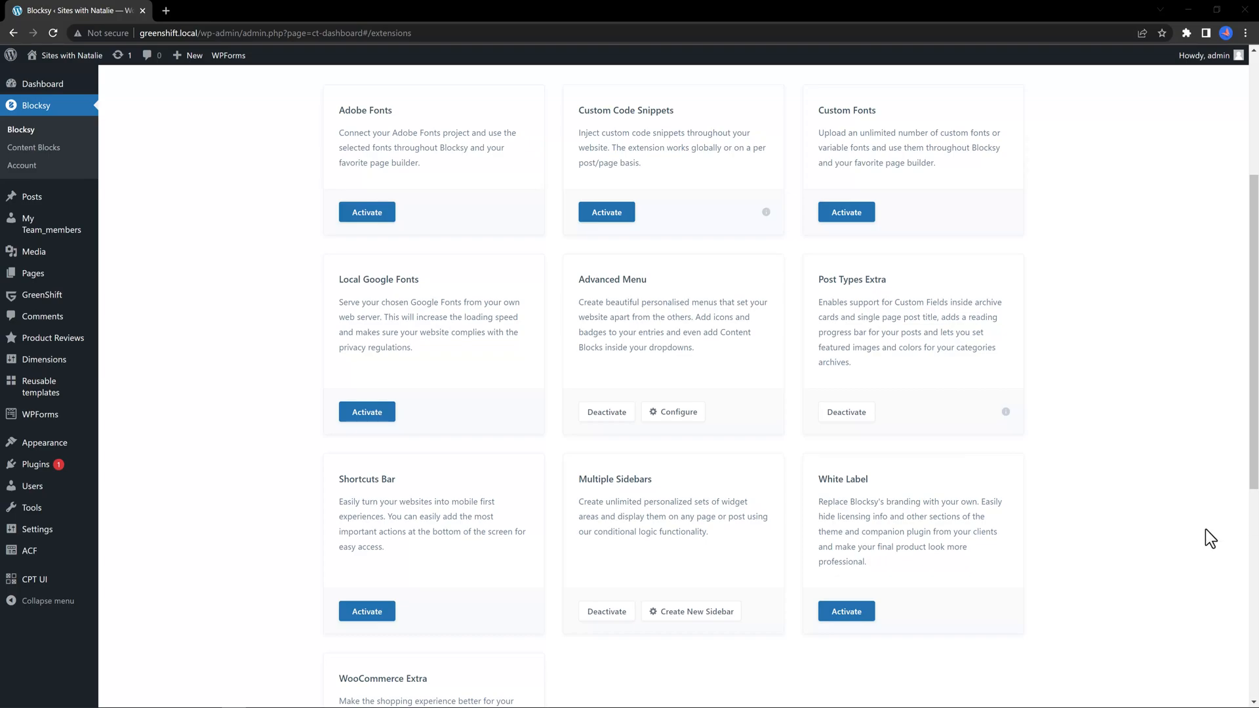
# - Activate the White Label extension and open its configuration
pyautogui.click(846, 613)
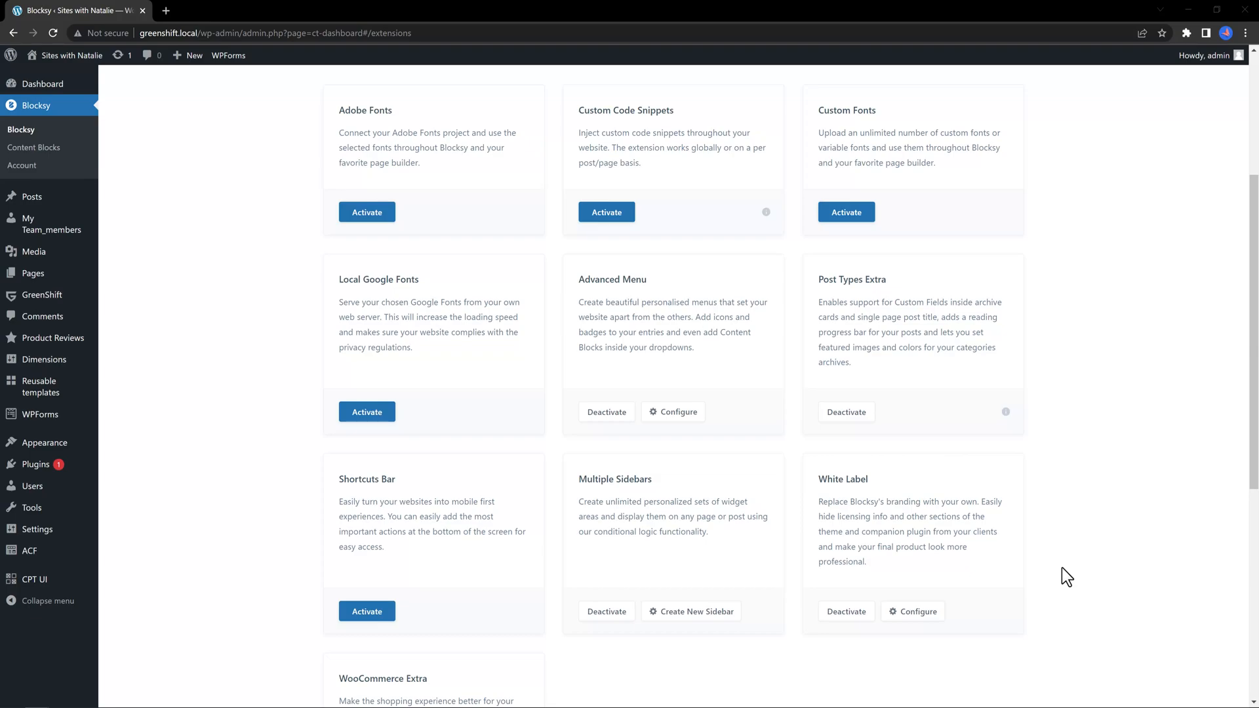
pyautogui.click(919, 612)
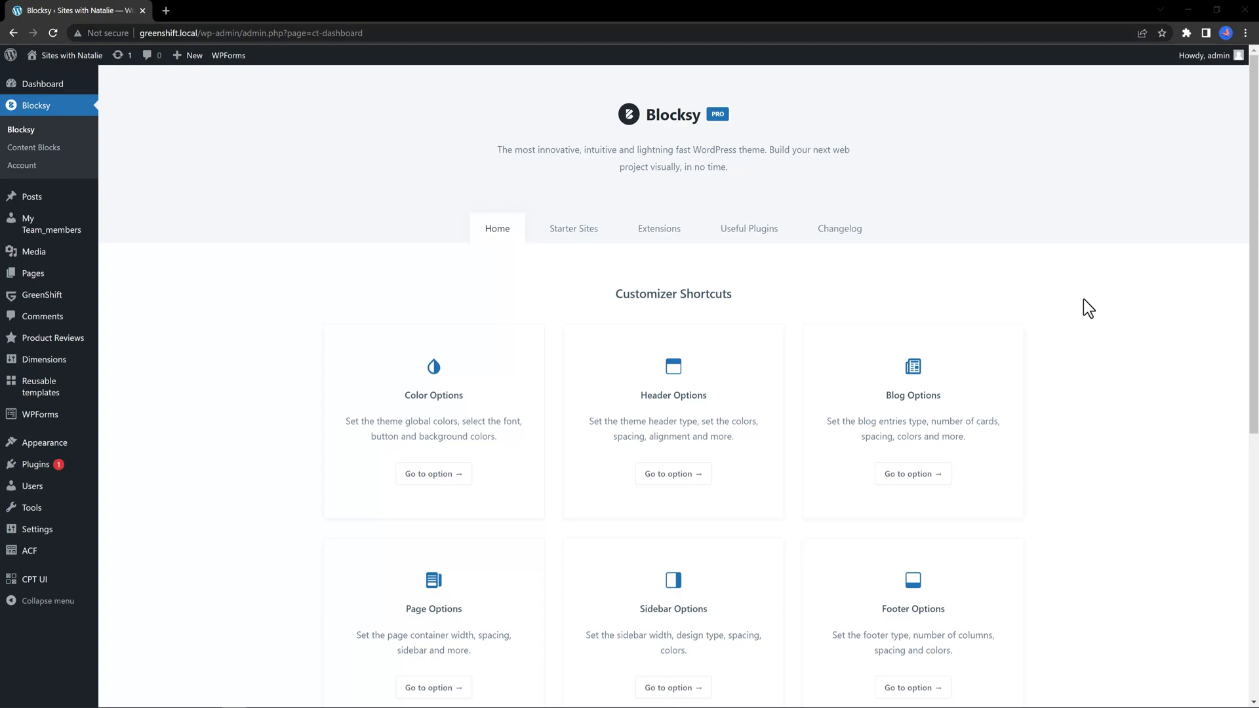
# - Check the Tutorial Button entry in the list of content blocks
pyautogui.click(47, 148)
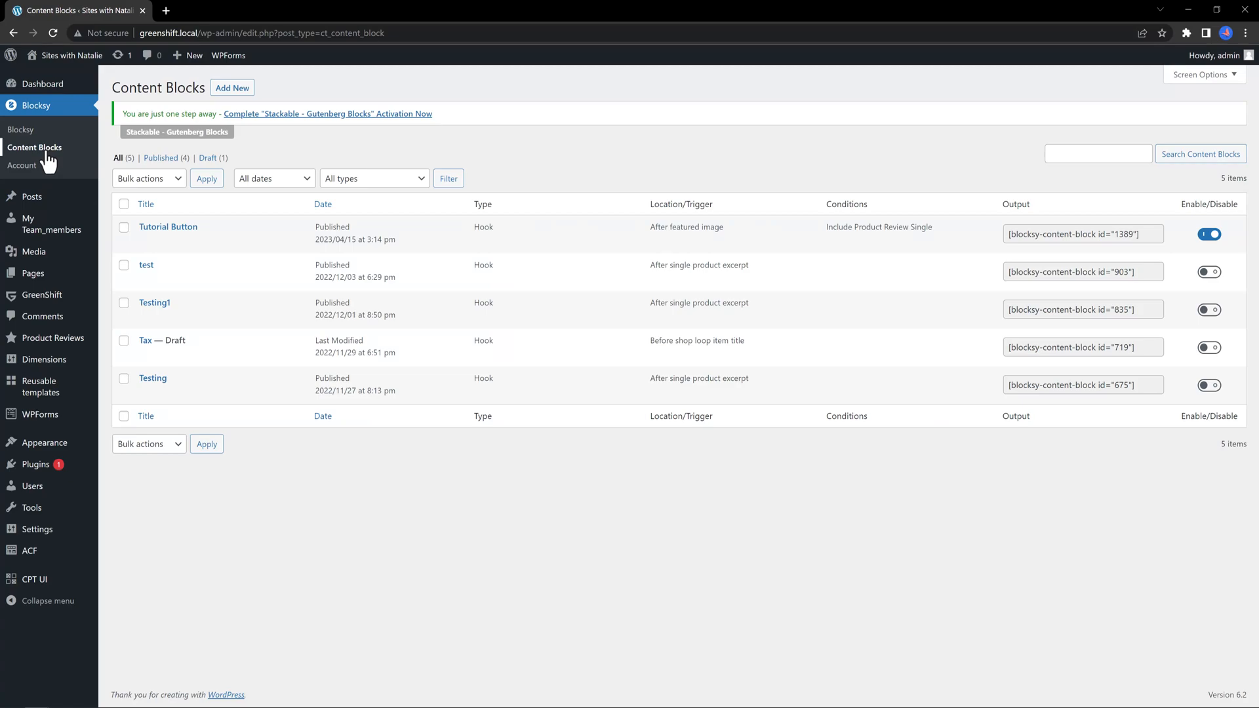
pyautogui.click(145, 243)
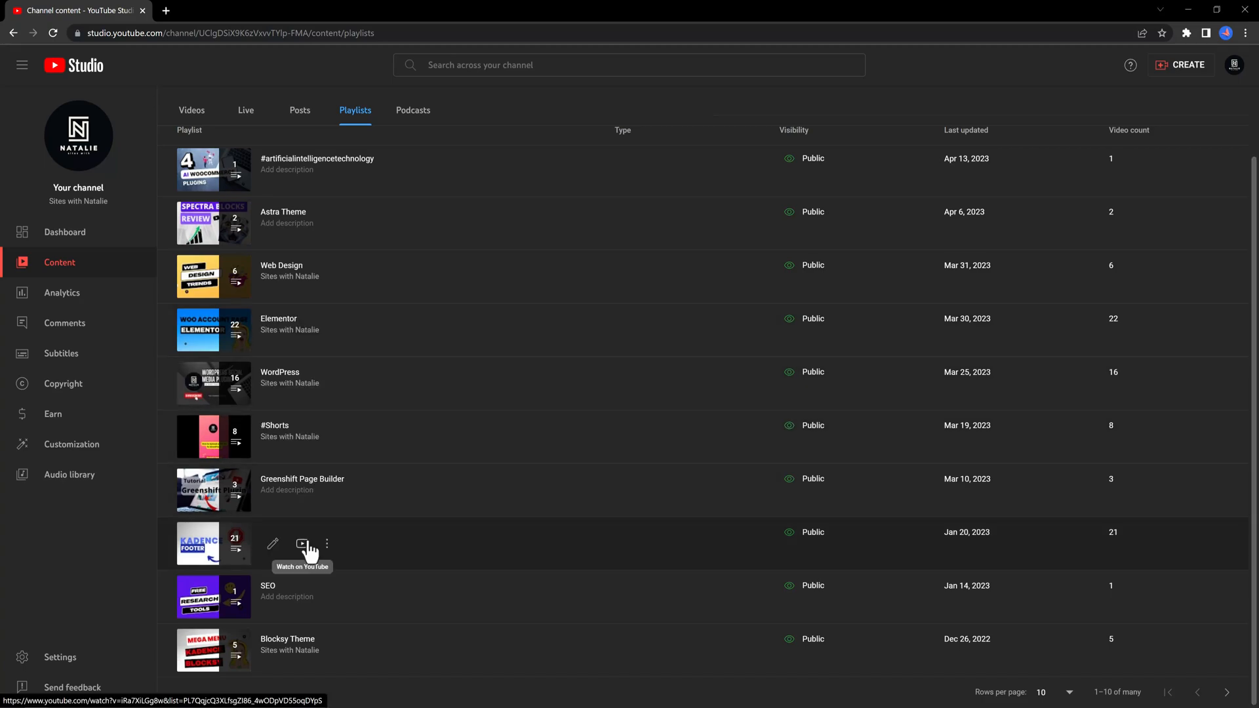
# - Open the Blocksy Theme playlist from YouTube Studio and look over the WPML plugin website
pyautogui.click(206, 667)
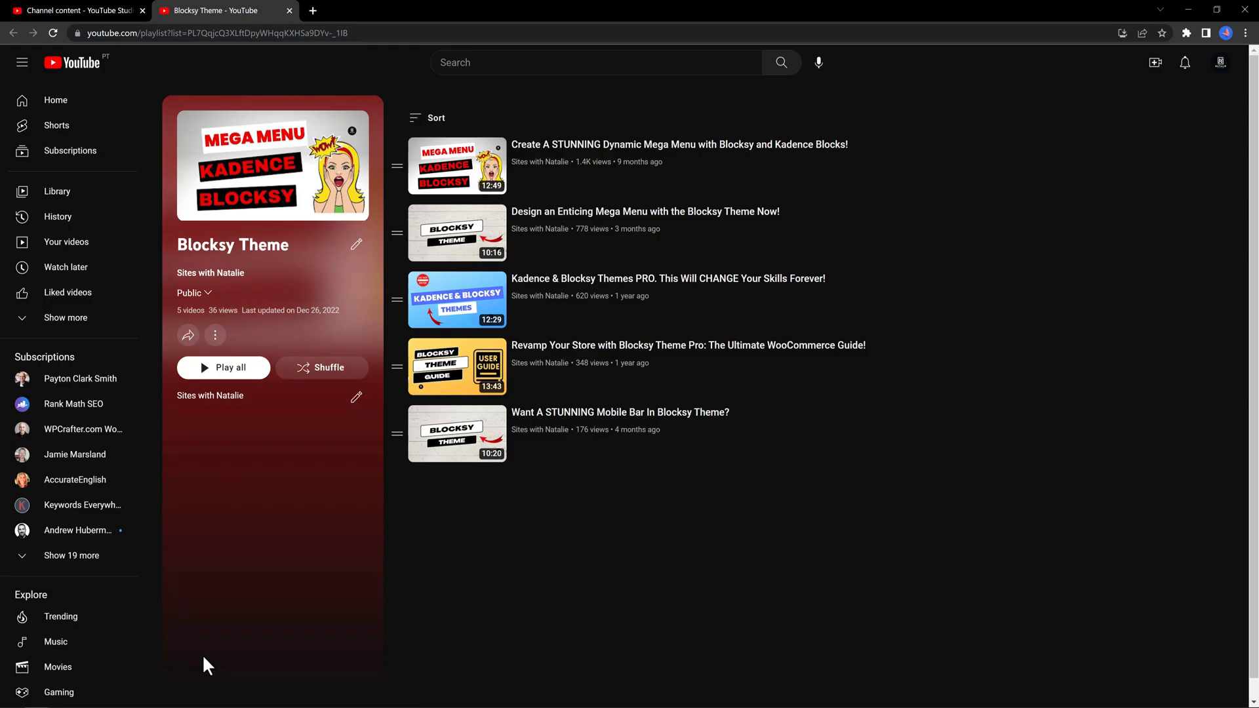
pyautogui.click(540, 162)
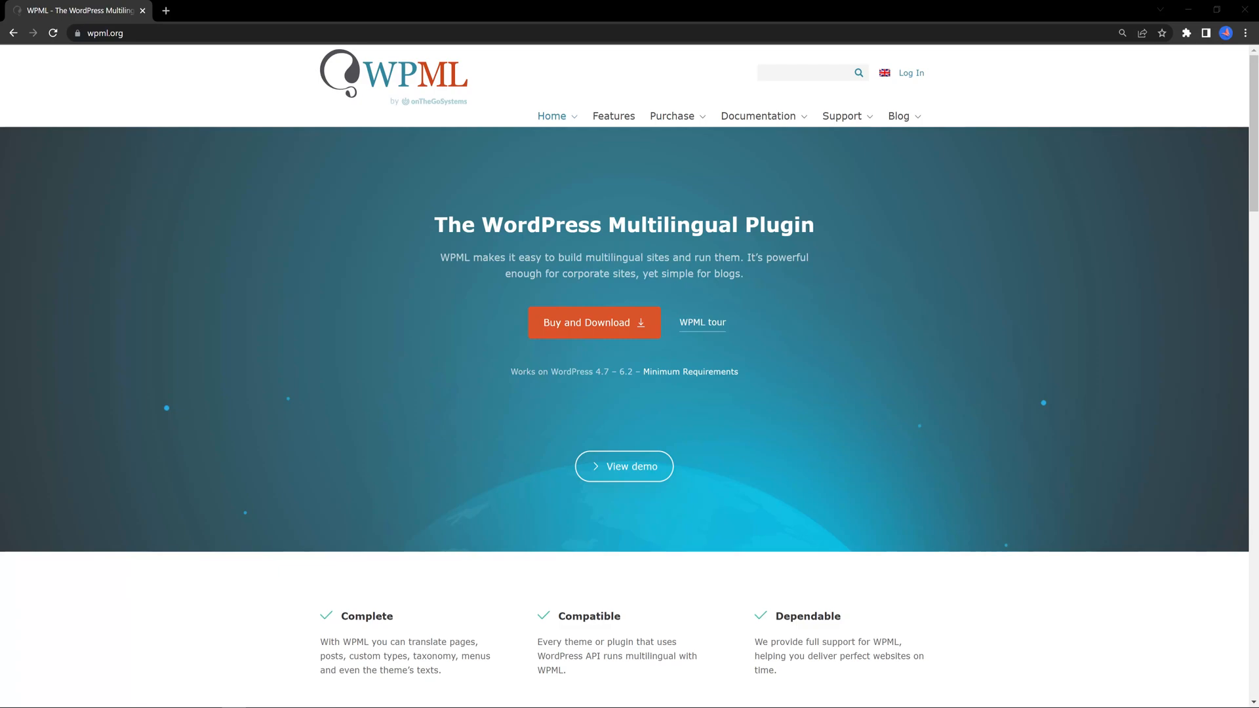
pyautogui.moveTo(1252, 198); pyautogui.dragTo(1253, 206)
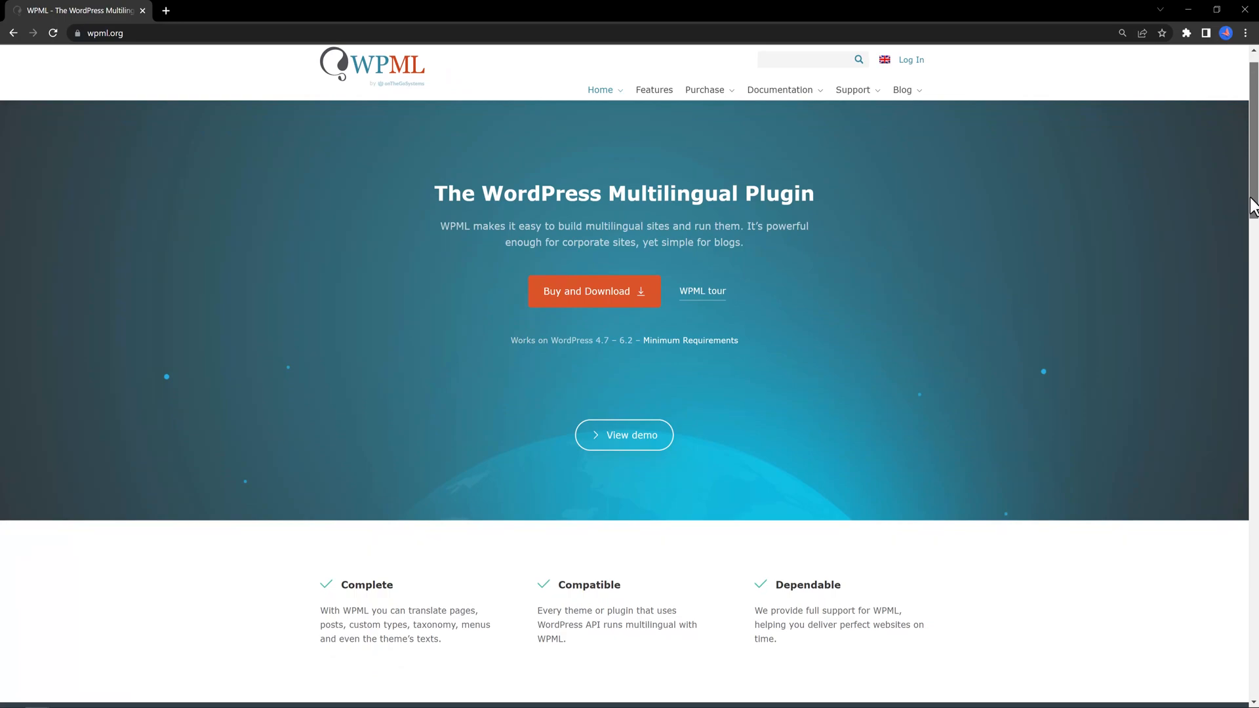
# - Open the WPML Features page and read through its sections on multiple languages, automatic translation, workflow control and human translation
pyautogui.moveTo(1252, 206); pyautogui.dragTo(1253, 212)
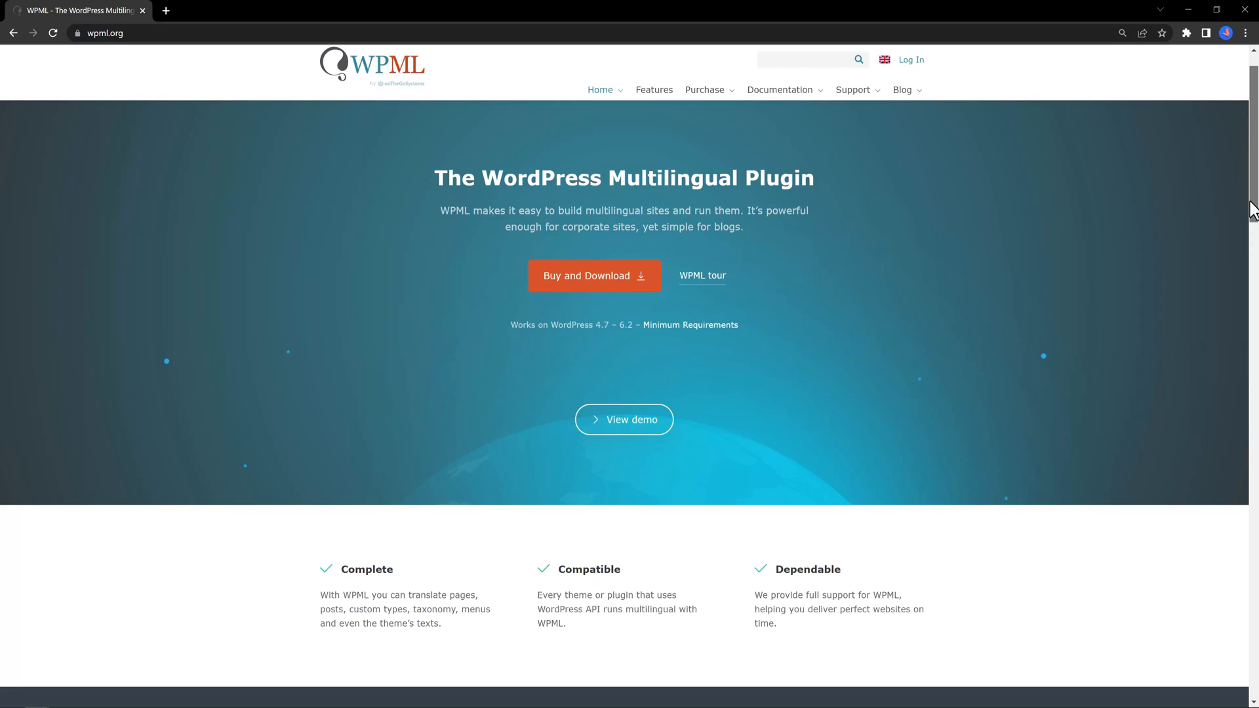
pyautogui.moveTo(1252, 211); pyautogui.dragTo(1250, 200)
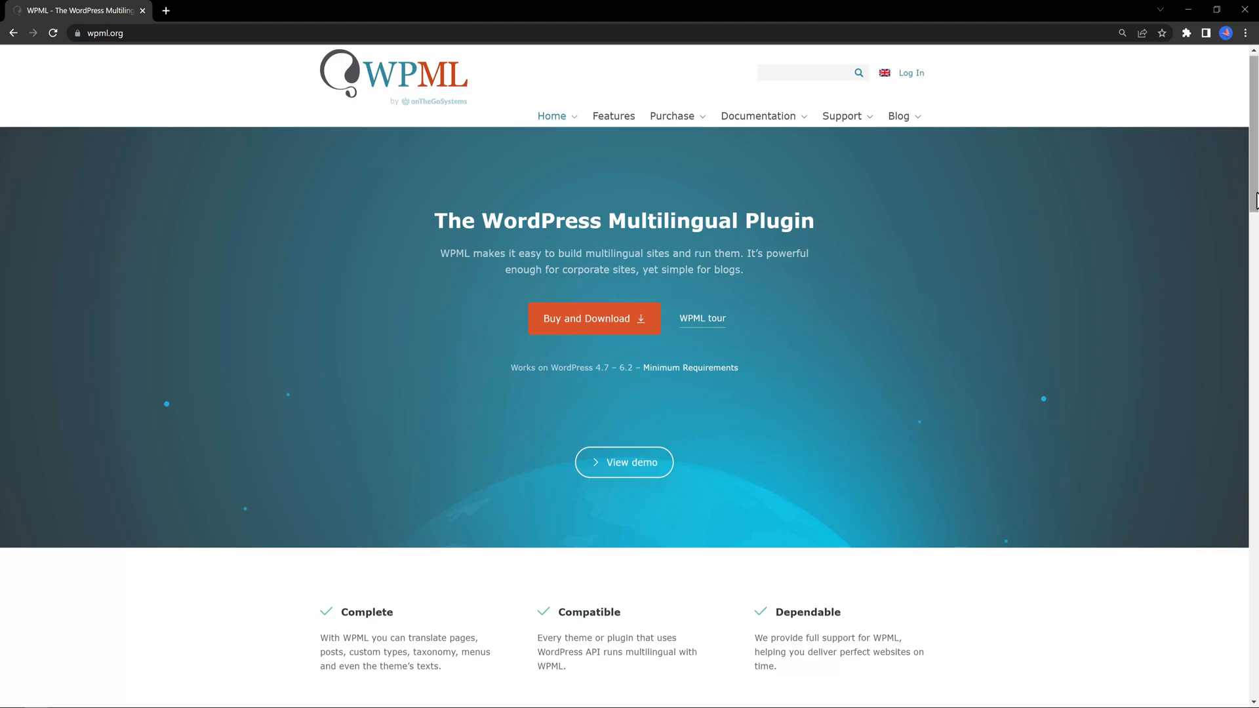
pyautogui.click(614, 118)
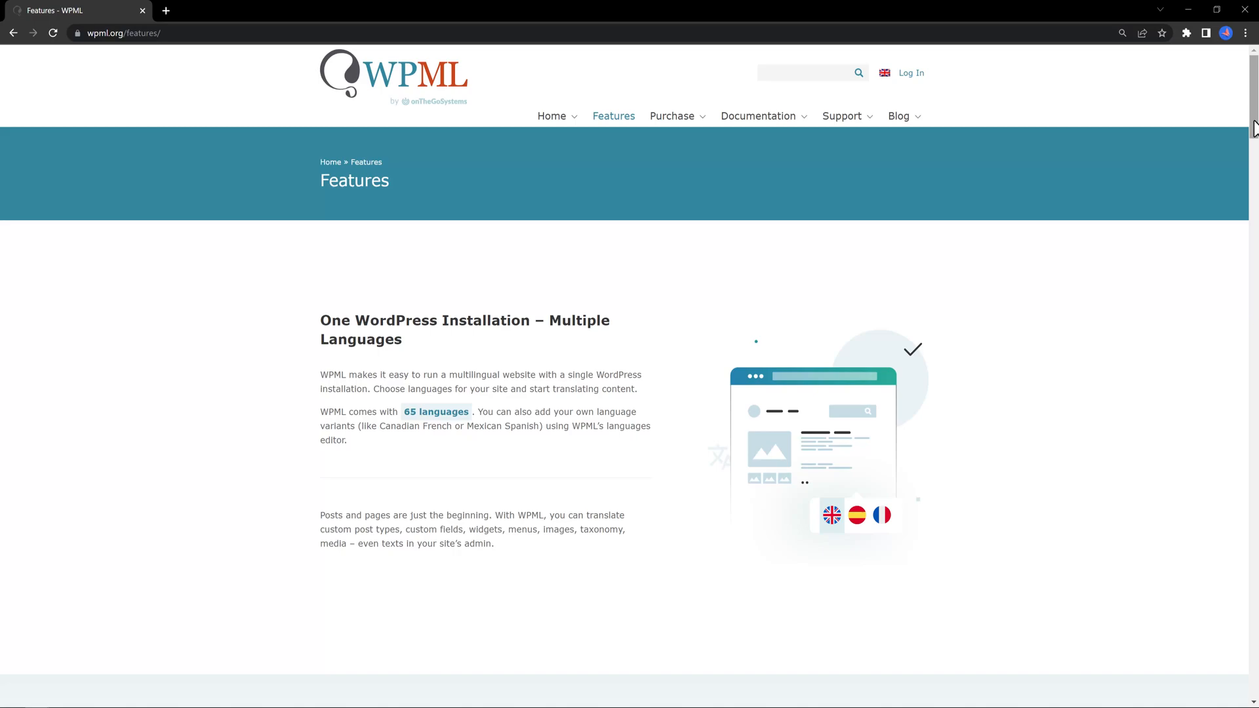
pyautogui.moveTo(1254, 128); pyautogui.dragTo(1255, 135)
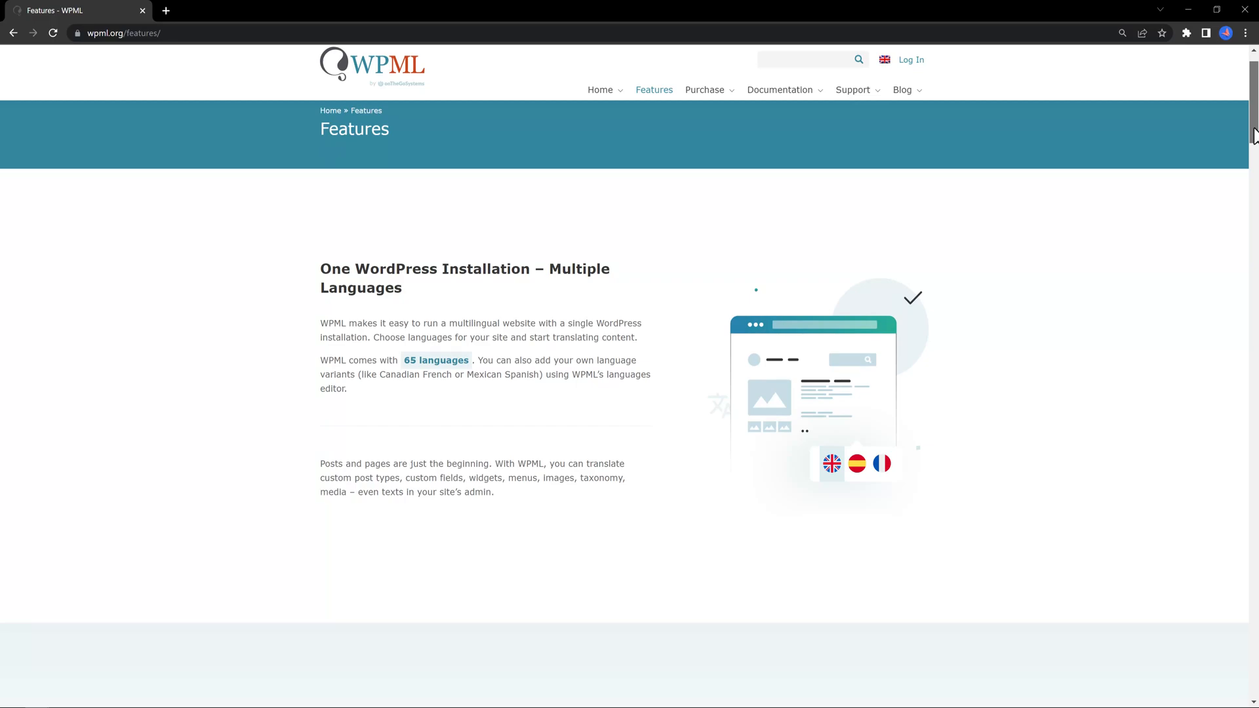
pyautogui.moveTo(1254, 134); pyautogui.dragTo(1256, 151)
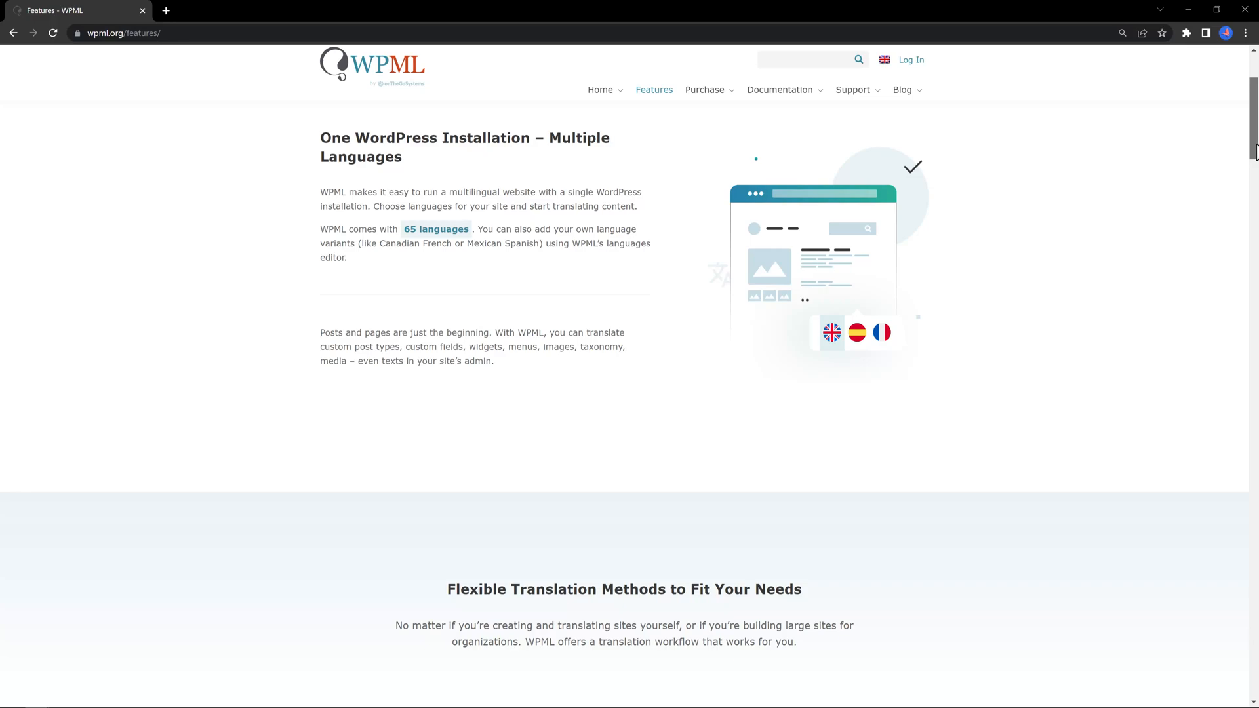
pyautogui.moveTo(1256, 151); pyautogui.dragTo(1256, 161)
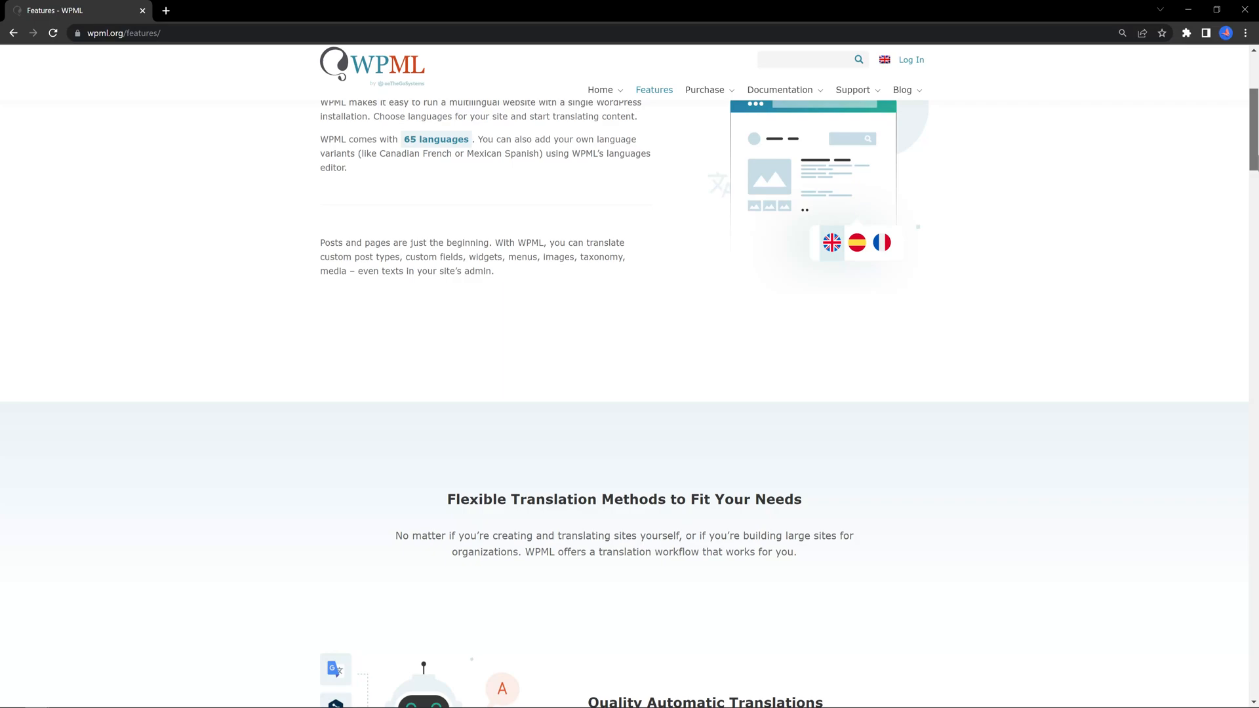
pyautogui.moveTo(1258, 156); pyautogui.dragTo(1255, 200)
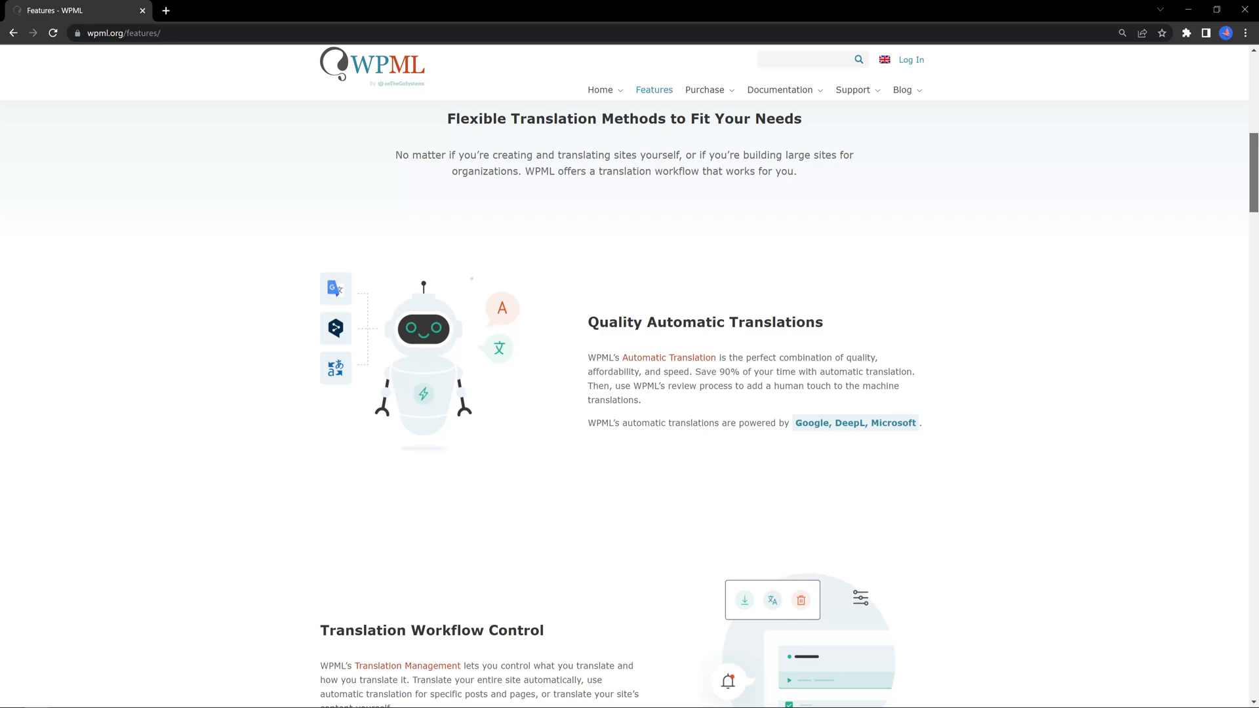
pyautogui.scroll(-4, 620, 404)
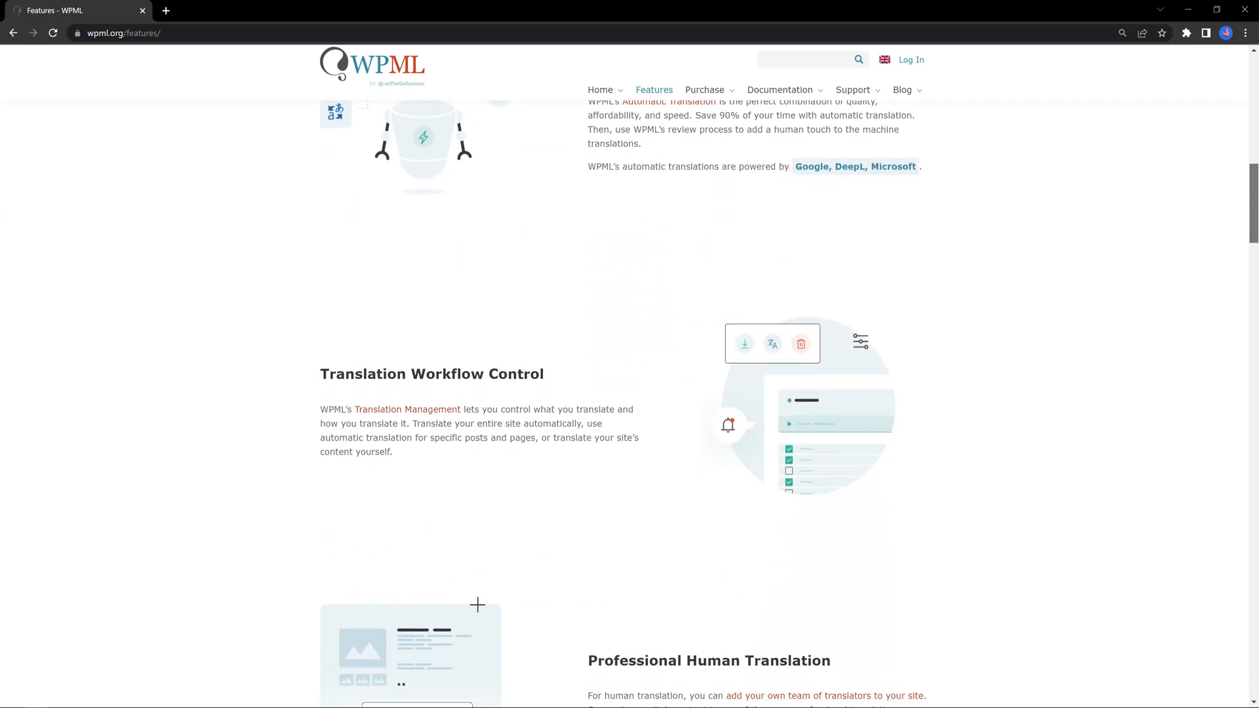
pyautogui.scroll(-1, 789, 403)
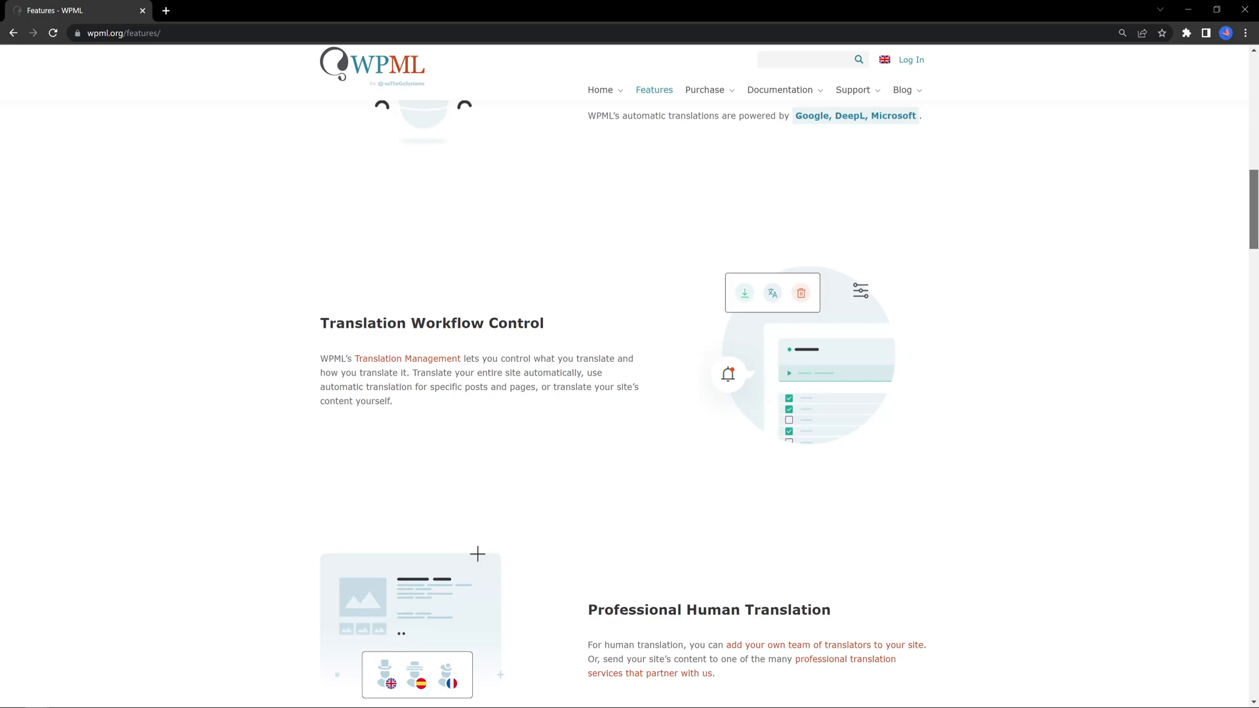
pyautogui.scroll(-1, 623, 401)
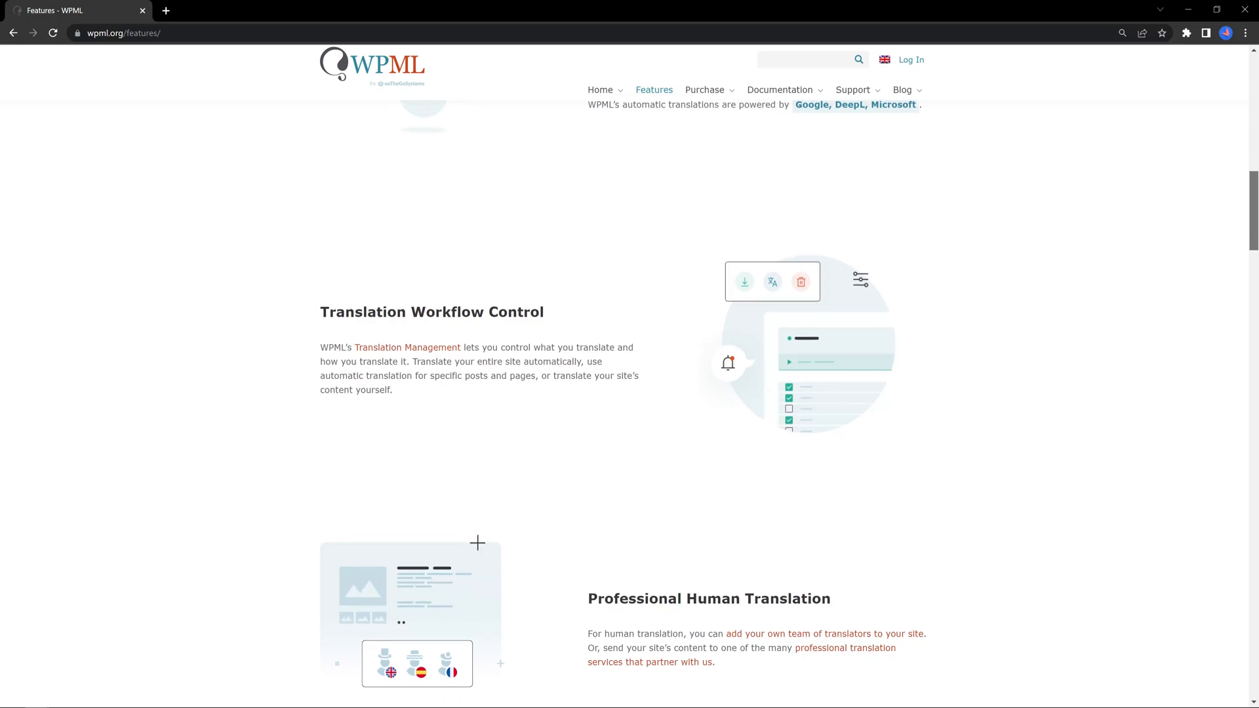
pyautogui.scroll(-1, 623, 400)
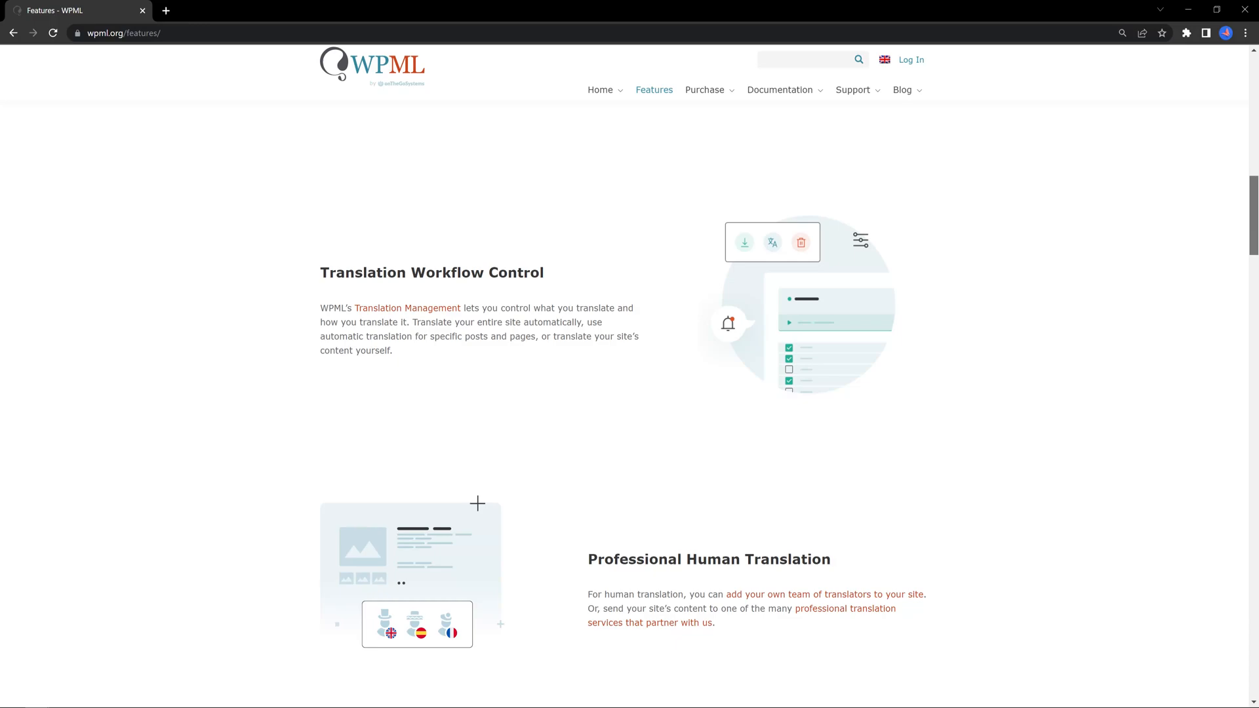
pyautogui.scroll(-2, 623, 400)
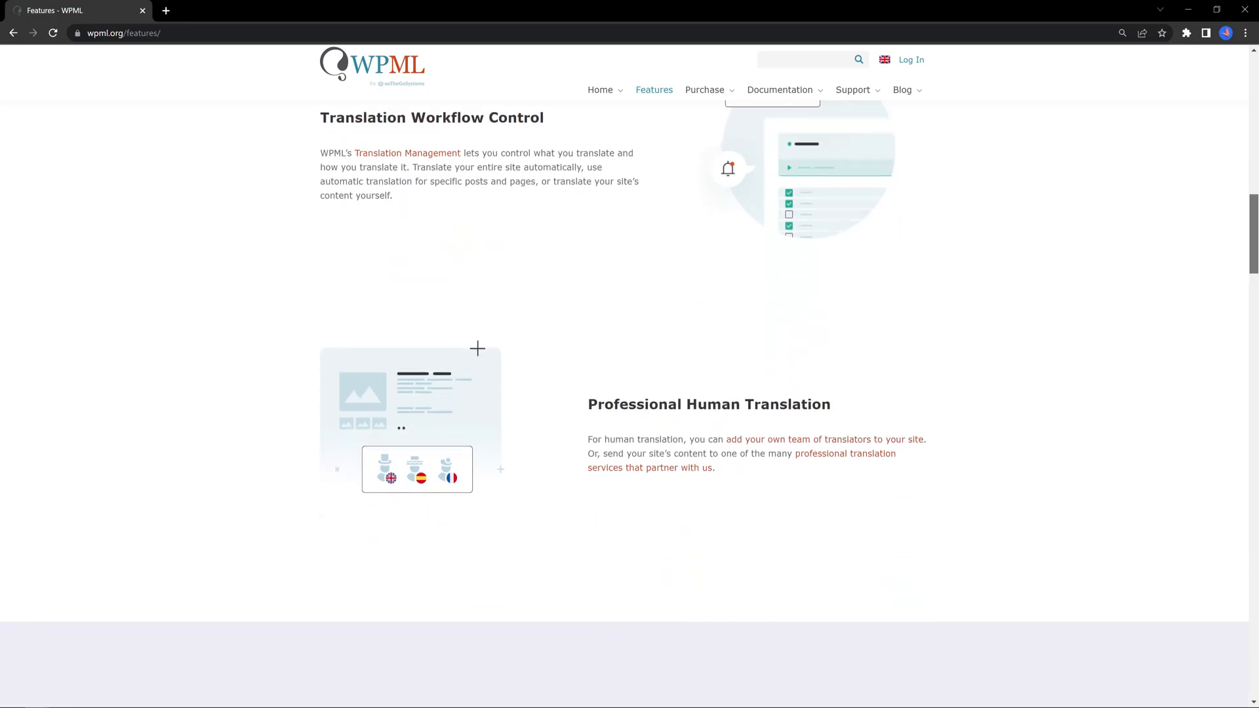